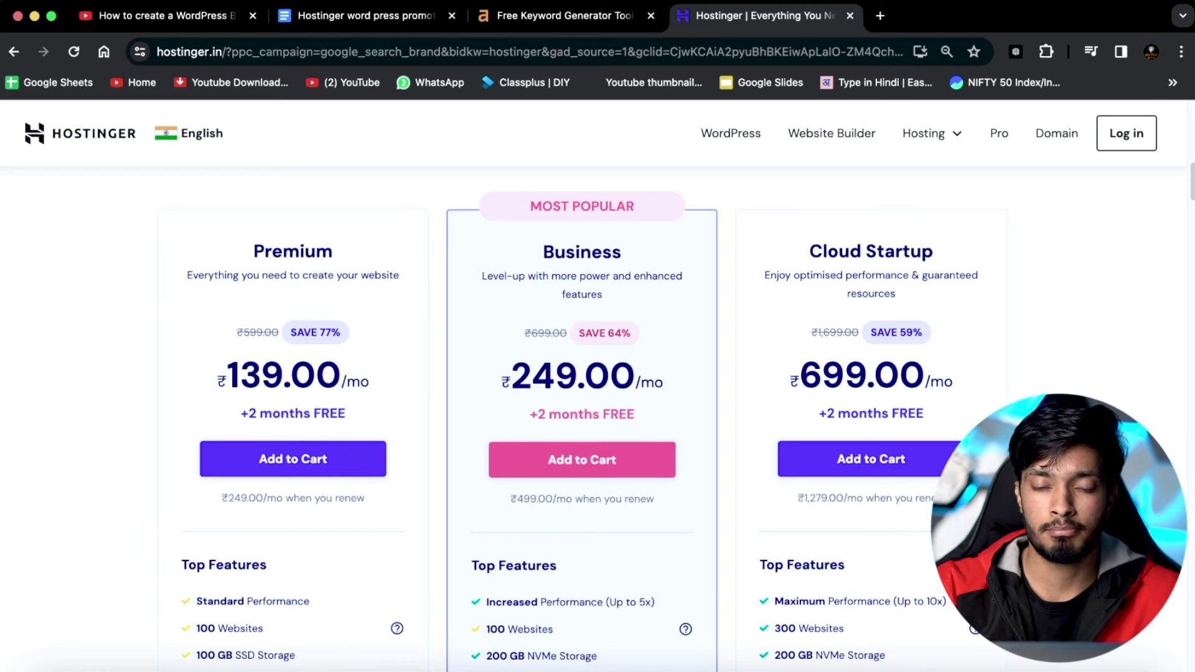
Compare the prices and top features of the three hosting plans and add the Premium plan to the cart
{"action": "scroll", "coordinate": [598, 411], "scroll_direction": "down", "scroll_amount": 2}
{"action": "scroll", "coordinate": [597, 411], "scroll_direction": "up", "scroll_amount": 2}
{"action": "scroll", "coordinate": [598, 430], "scroll_direction": "down", "scroll_amount": 1}
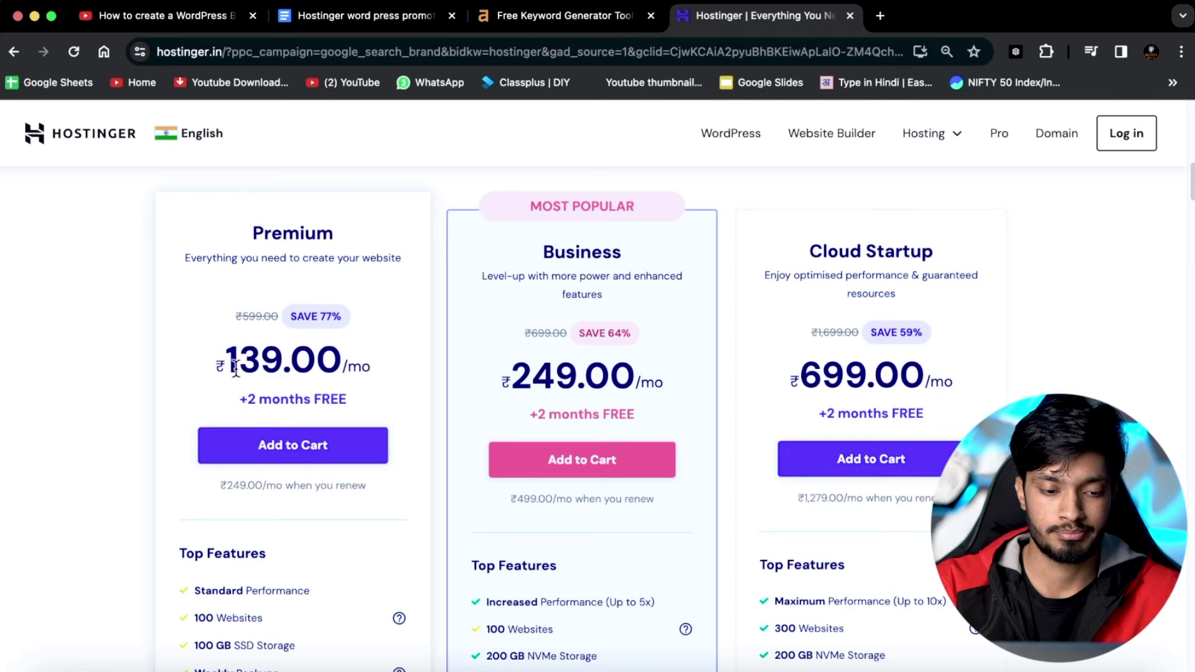
{"action": "scroll", "coordinate": [565, 334], "scroll_direction": "down", "scroll_amount": 2}
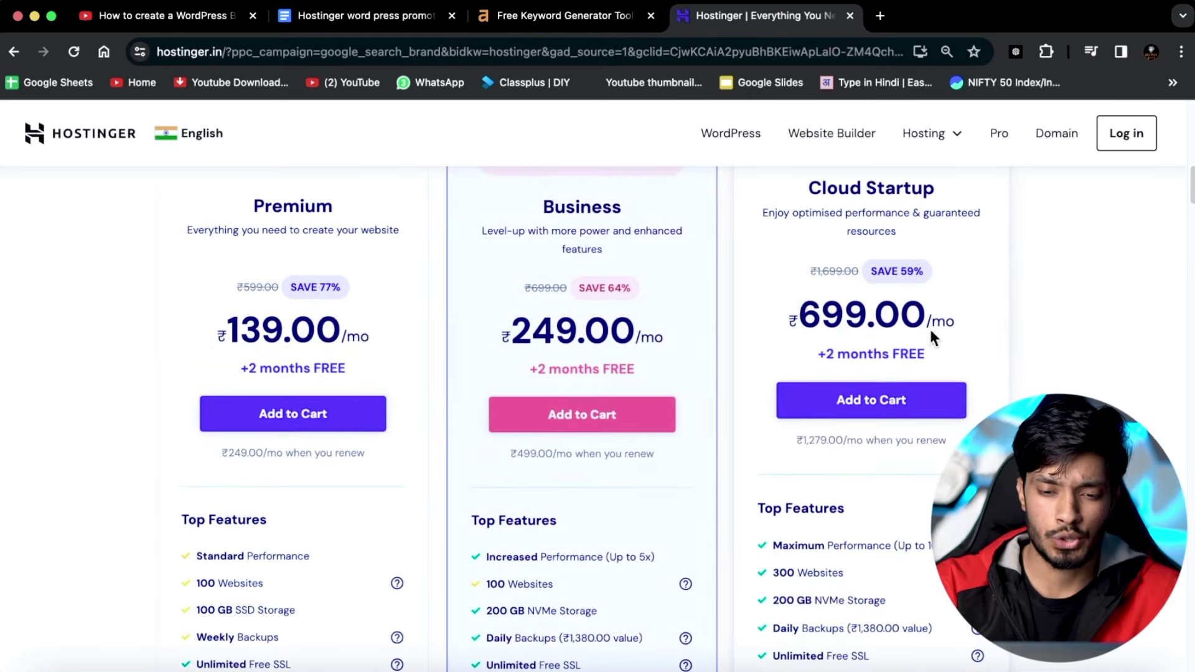
{"action": "scroll", "coordinate": [980, 341], "scroll_direction": "down", "scroll_amount": 5}
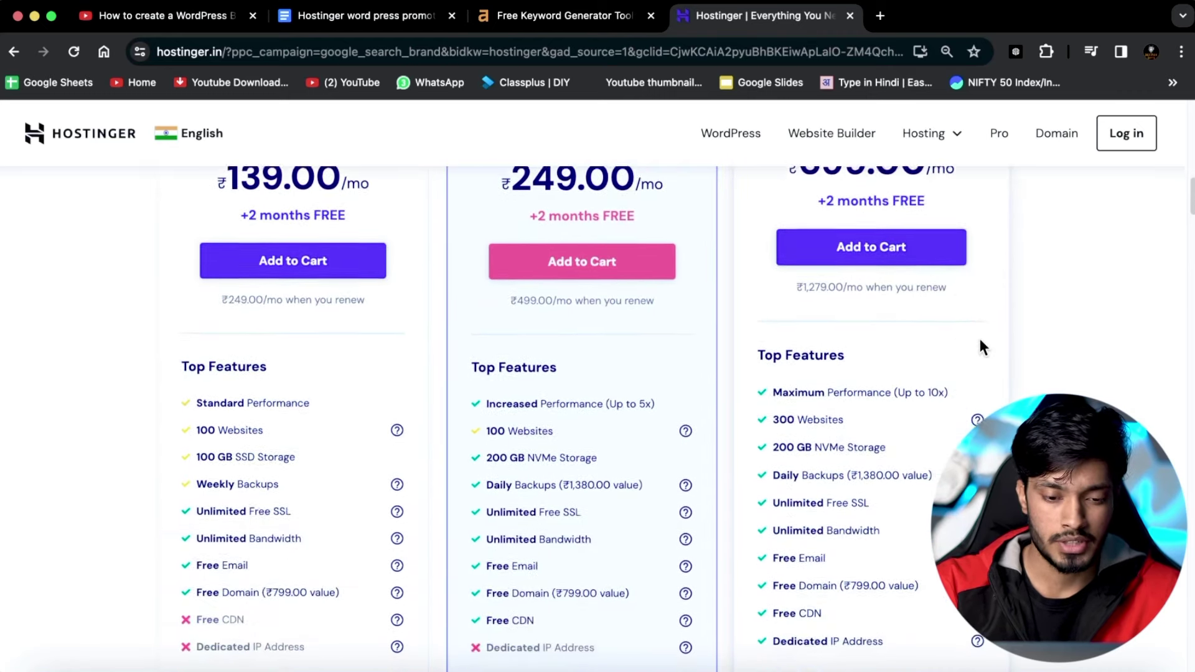
{"action": "scroll", "coordinate": [19, 406], "scroll_direction": "down", "scroll_amount": 5}
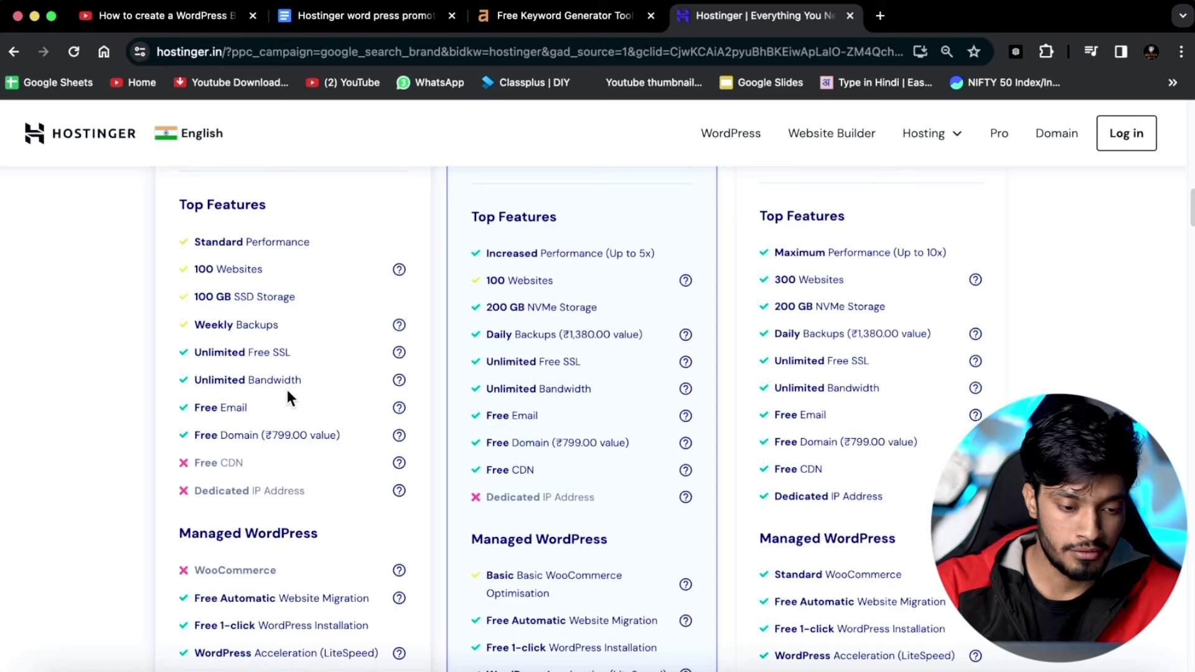
{"action": "scroll", "coordinate": [221, 424], "scroll_direction": "down", "scroll_amount": 1}
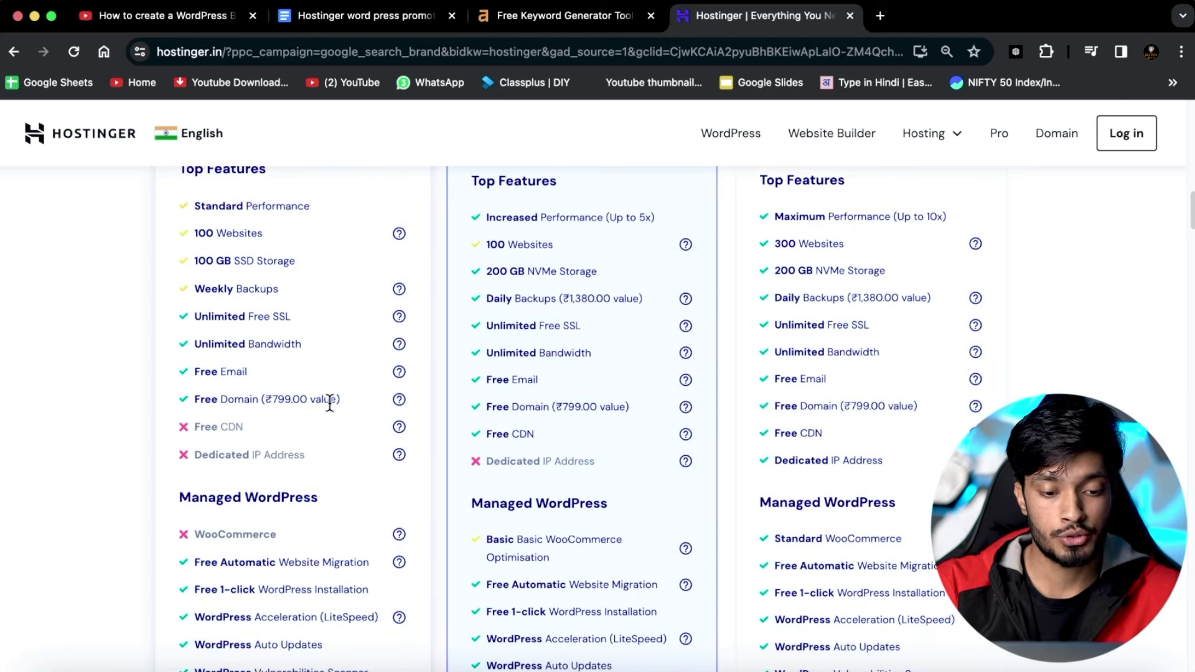
{"action": "scroll", "coordinate": [432, 350], "scroll_direction": "up", "scroll_amount": 10}
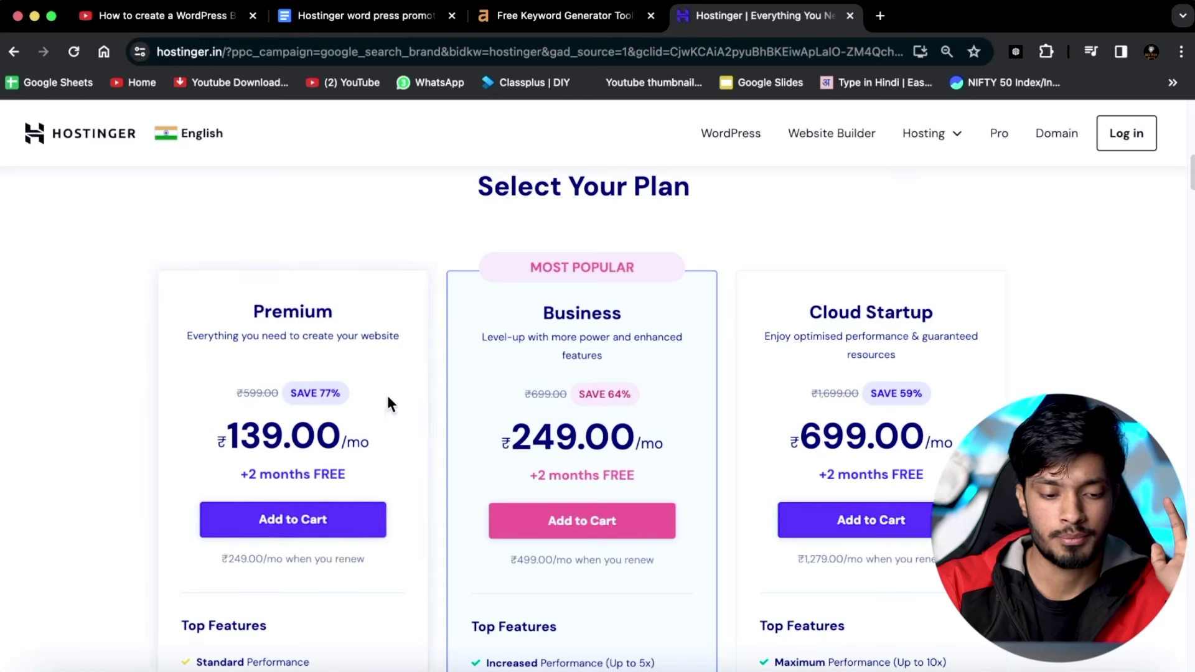
{"action": "left_click", "coordinate": [320, 526]}
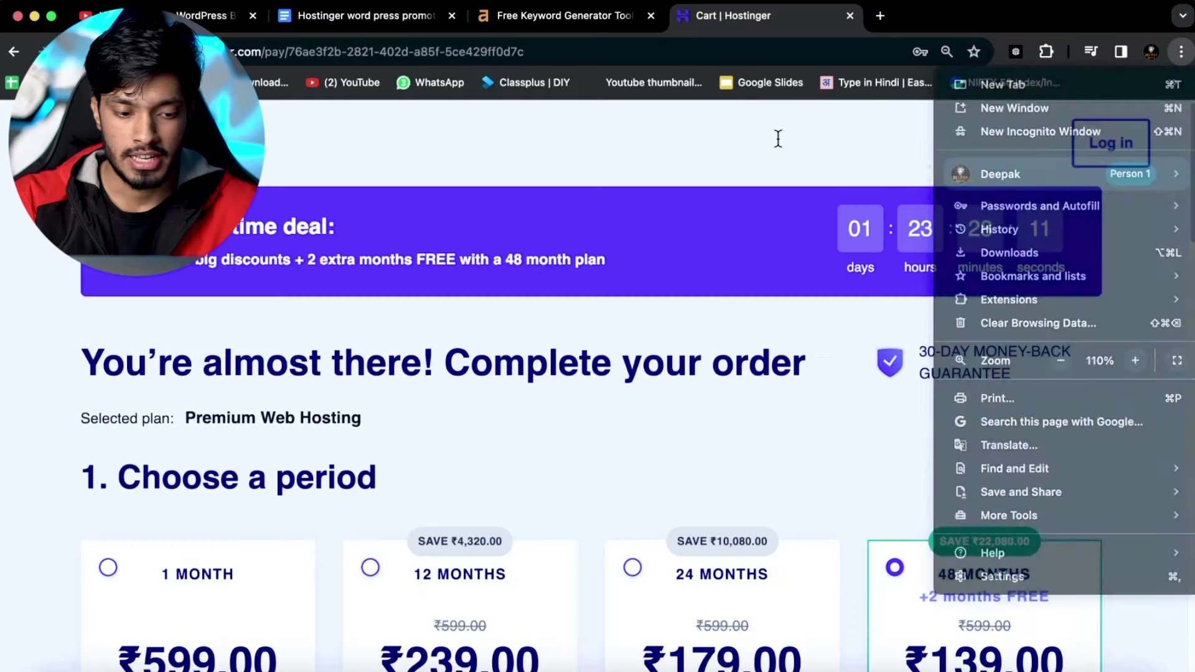
Examine the order page's billing periods, account creation options, payment methods and the summary of the 48-month Premium plan
{"action": "scroll", "coordinate": [771, 218], "scroll_direction": "down", "scroll_amount": 4}
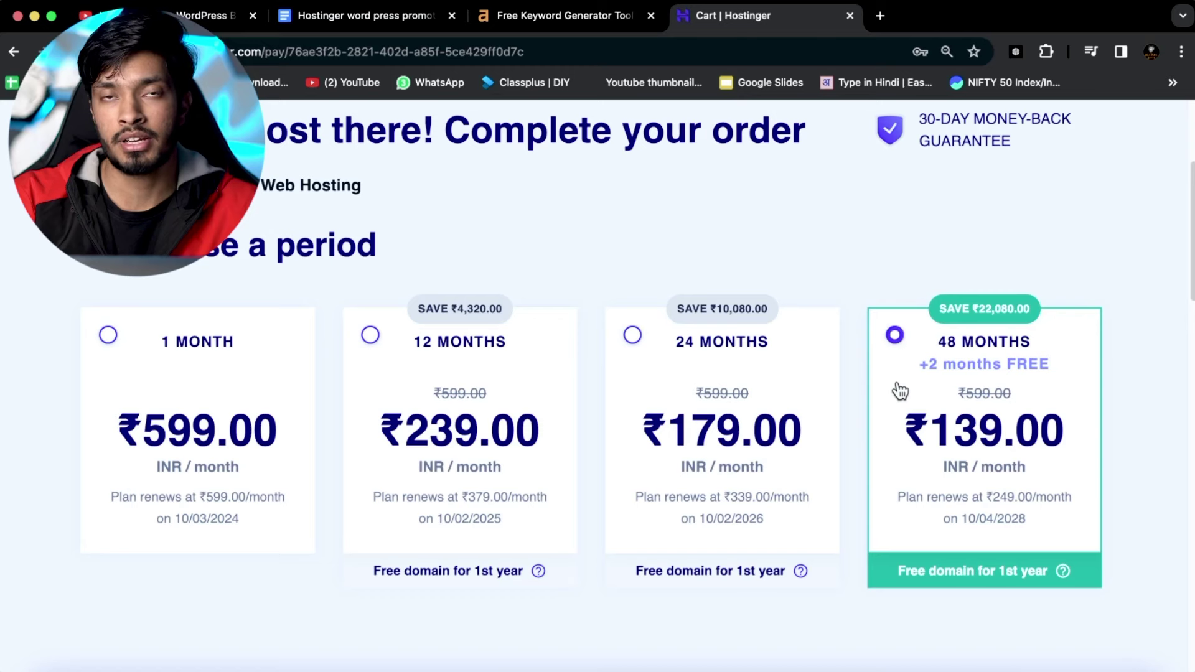
{"action": "scroll", "coordinate": [898, 388], "scroll_direction": "down", "scroll_amount": 5}
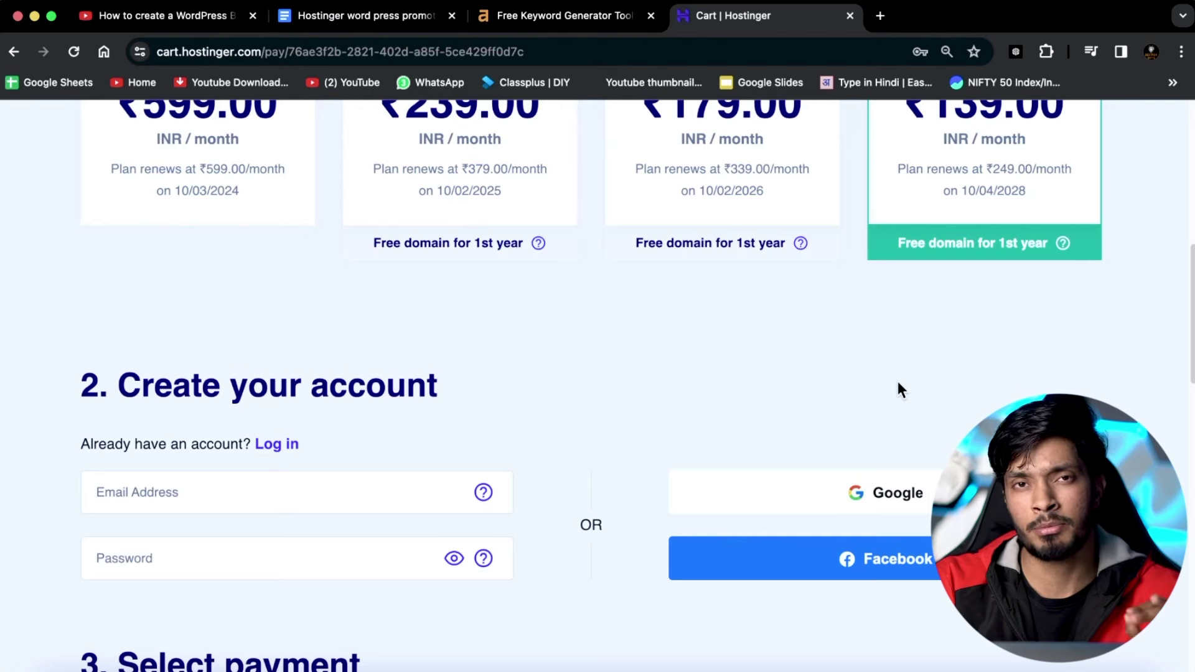
{"action": "scroll", "coordinate": [894, 184], "scroll_direction": "up", "scroll_amount": 4}
{"action": "scroll", "coordinate": [895, 186], "scroll_direction": "down", "scroll_amount": 2}
{"action": "scroll", "coordinate": [894, 186], "scroll_direction": "down", "scroll_amount": 6}
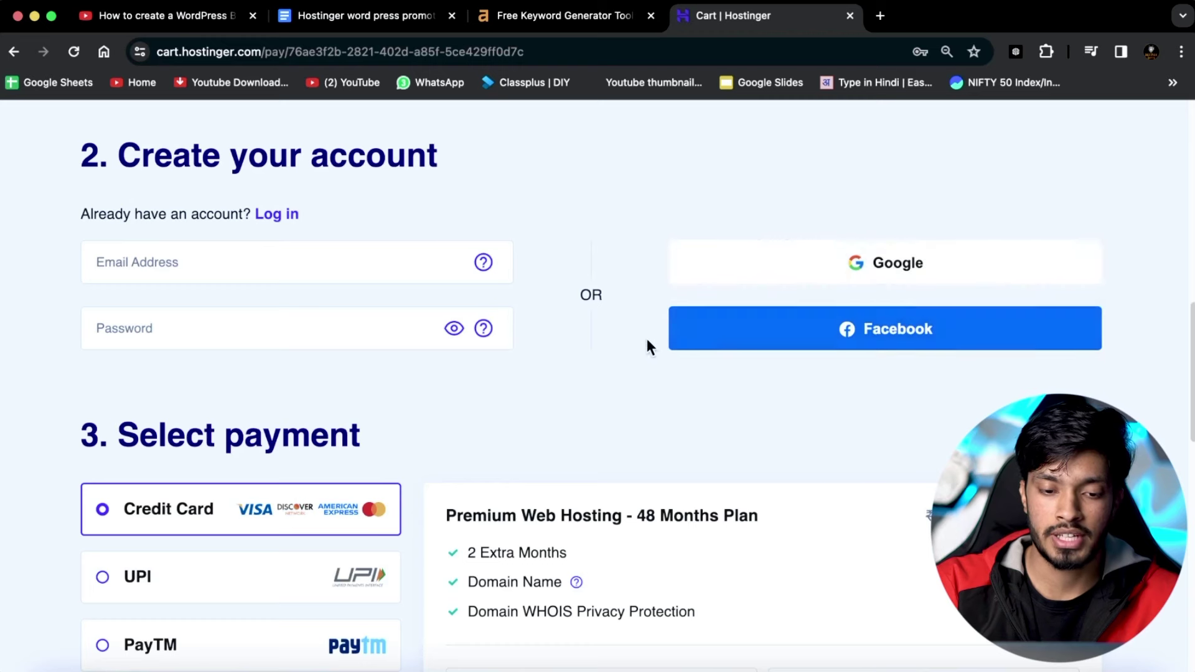
{"action": "scroll", "coordinate": [566, 261], "scroll_direction": "down", "scroll_amount": 4}
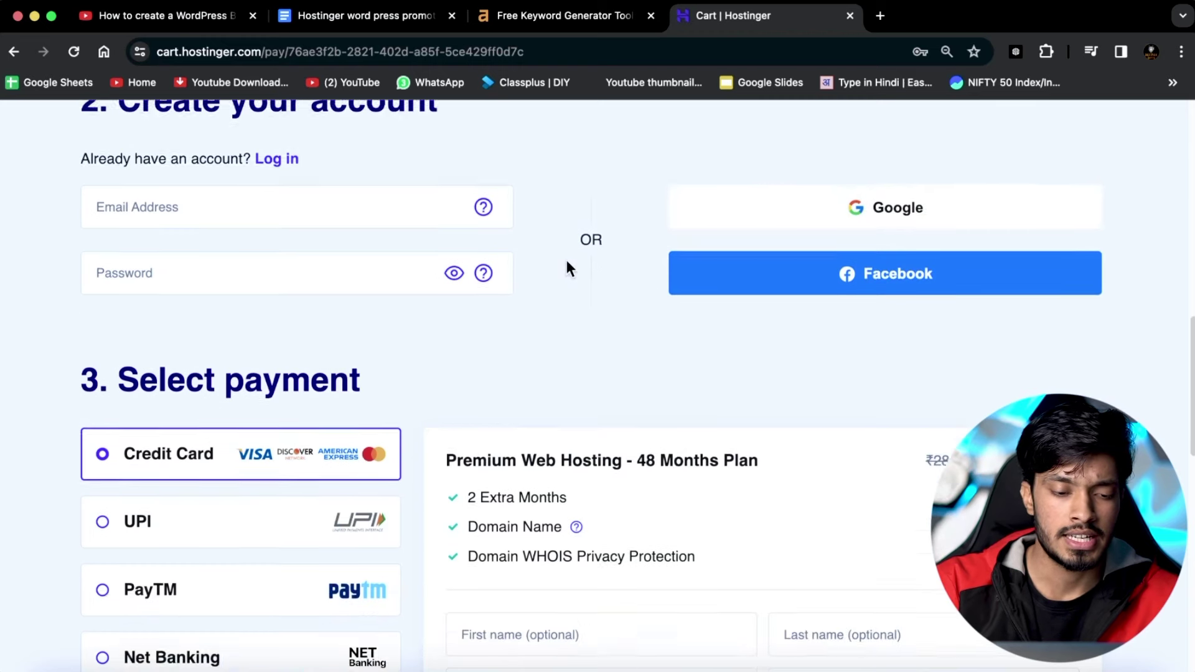
{"action": "scroll", "coordinate": [567, 259], "scroll_direction": "down", "scroll_amount": 1}
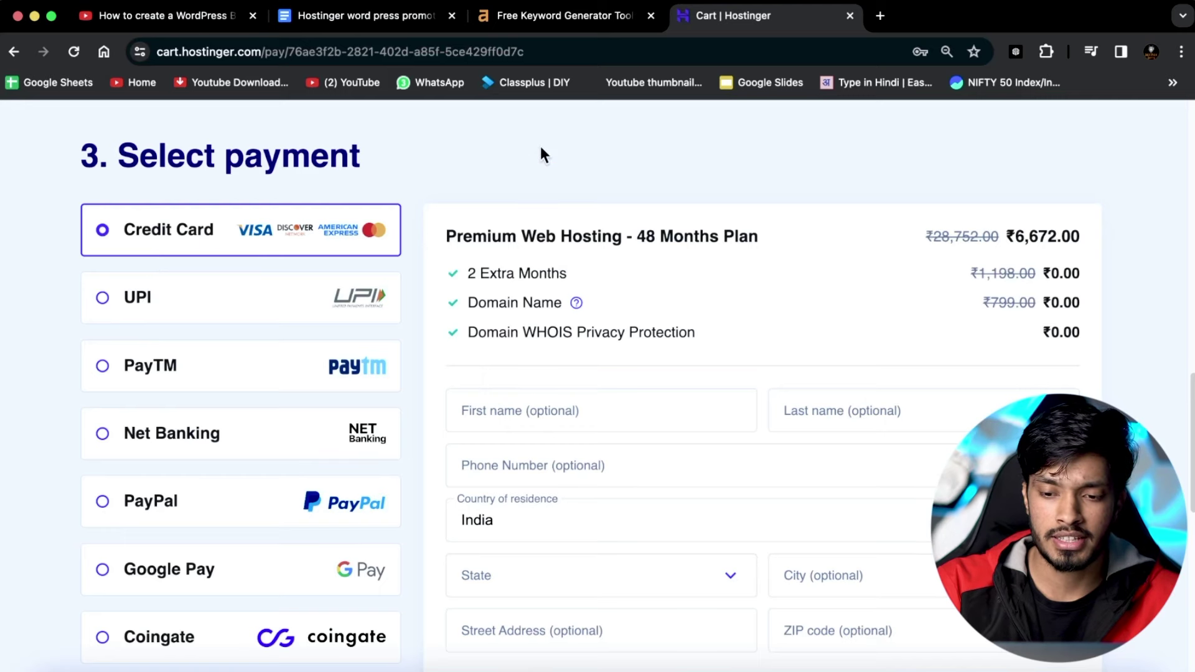
{"action": "scroll", "coordinate": [541, 149], "scroll_direction": "down", "scroll_amount": 2}
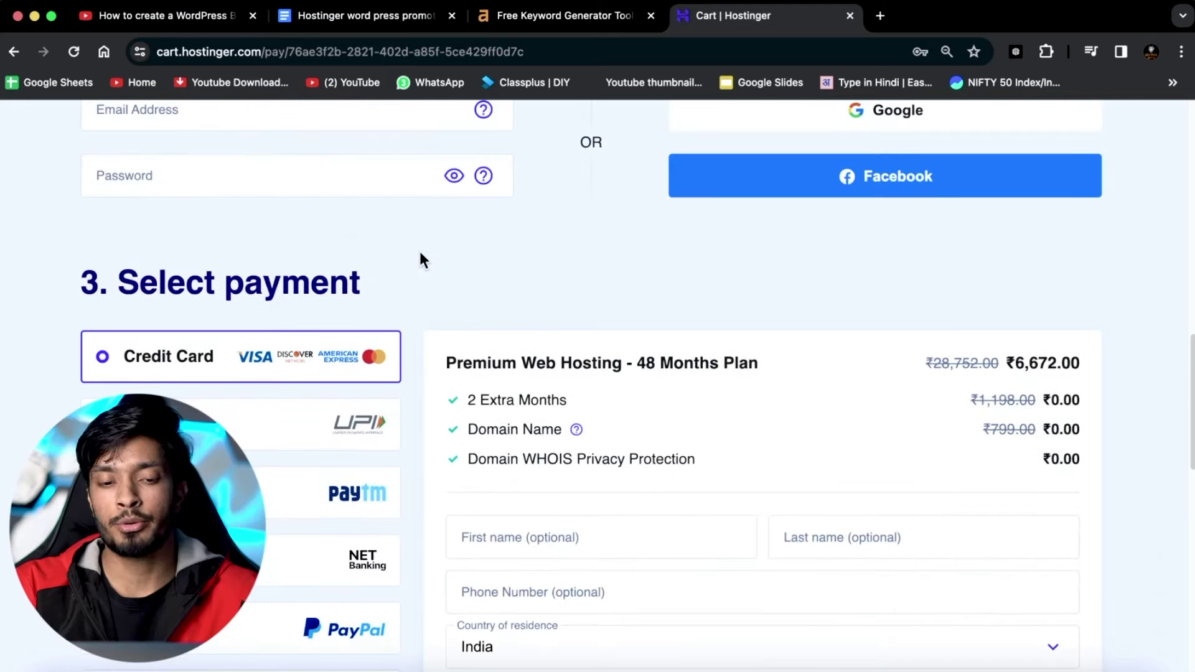
{"action": "scroll", "coordinate": [679, 317], "scroll_direction": "down", "scroll_amount": 2}
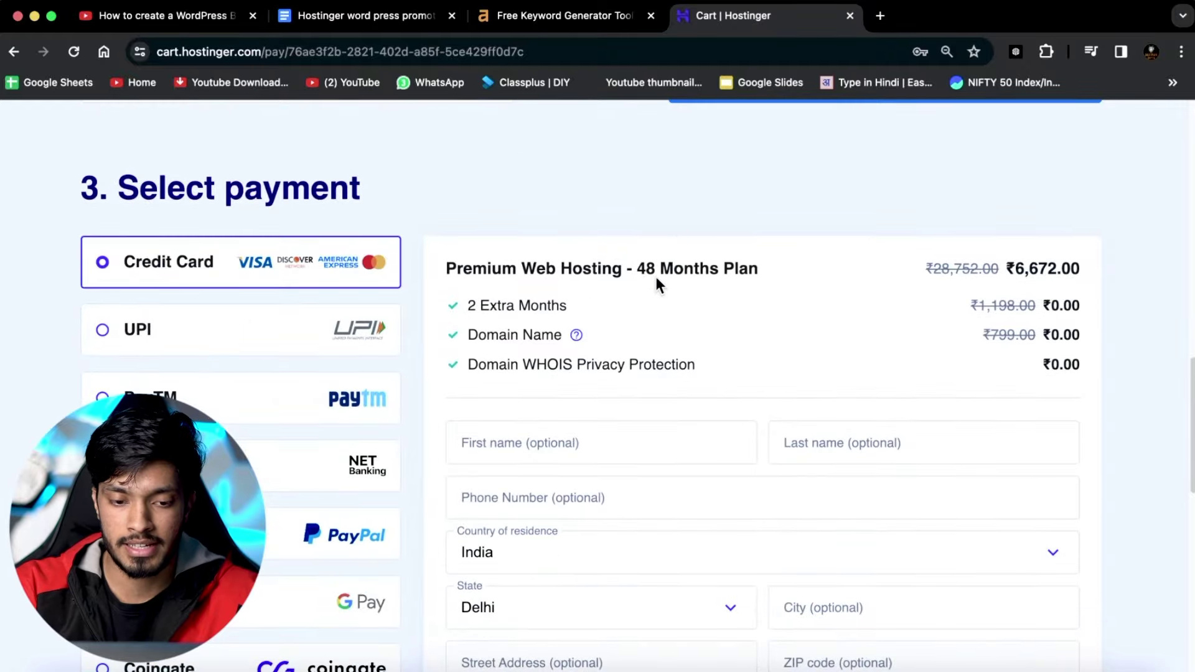
{"action": "scroll", "coordinate": [655, 274], "scroll_direction": "up", "scroll_amount": 10}
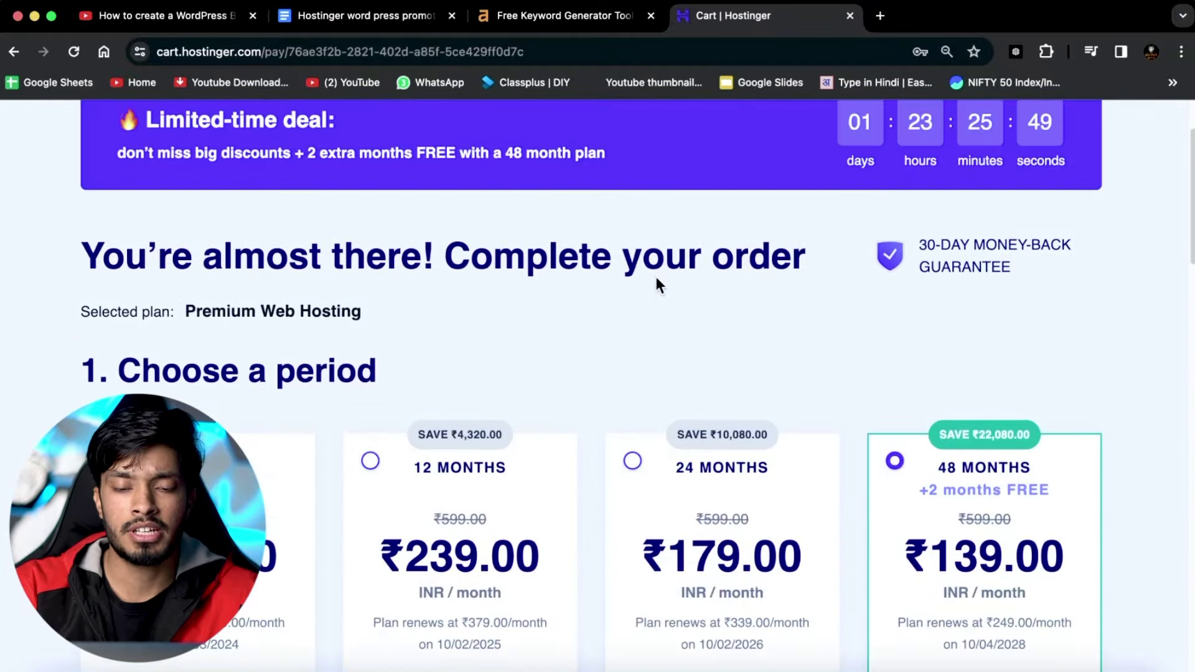
{"action": "scroll", "coordinate": [657, 285], "scroll_direction": "down", "scroll_amount": 1}
{"action": "scroll", "coordinate": [763, 226], "scroll_direction": "down", "scroll_amount": 2}
{"action": "scroll", "coordinate": [764, 226], "scroll_direction": "down", "scroll_amount": 1}
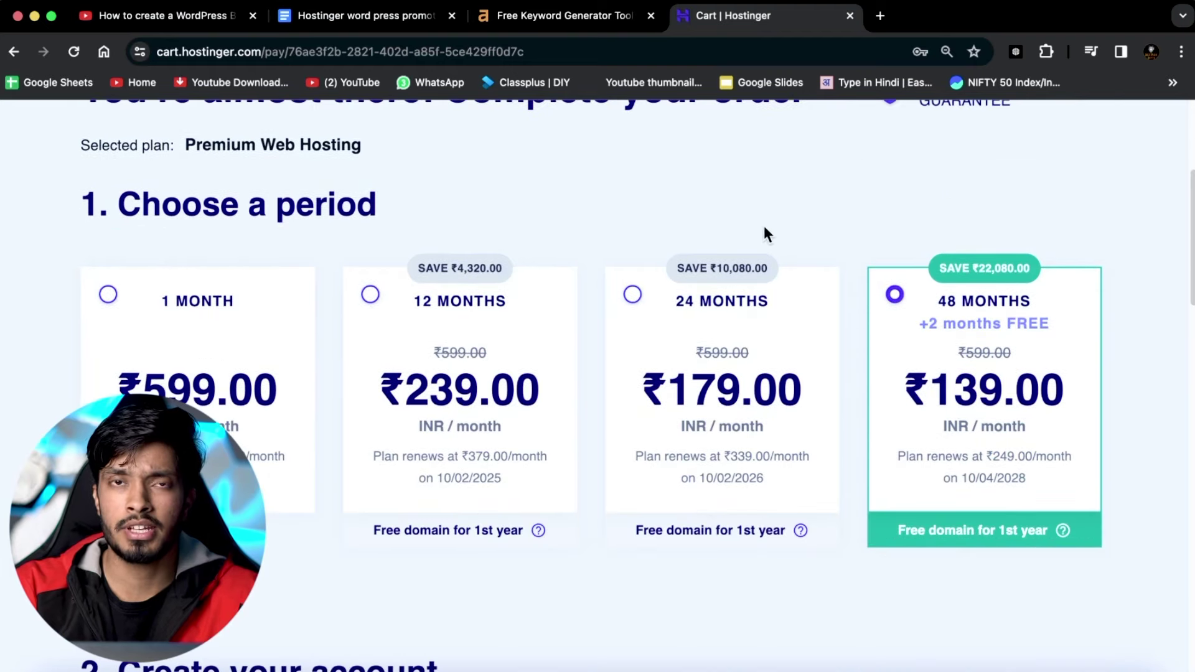
{"action": "scroll", "coordinate": [764, 226], "scroll_direction": "down", "scroll_amount": 3}
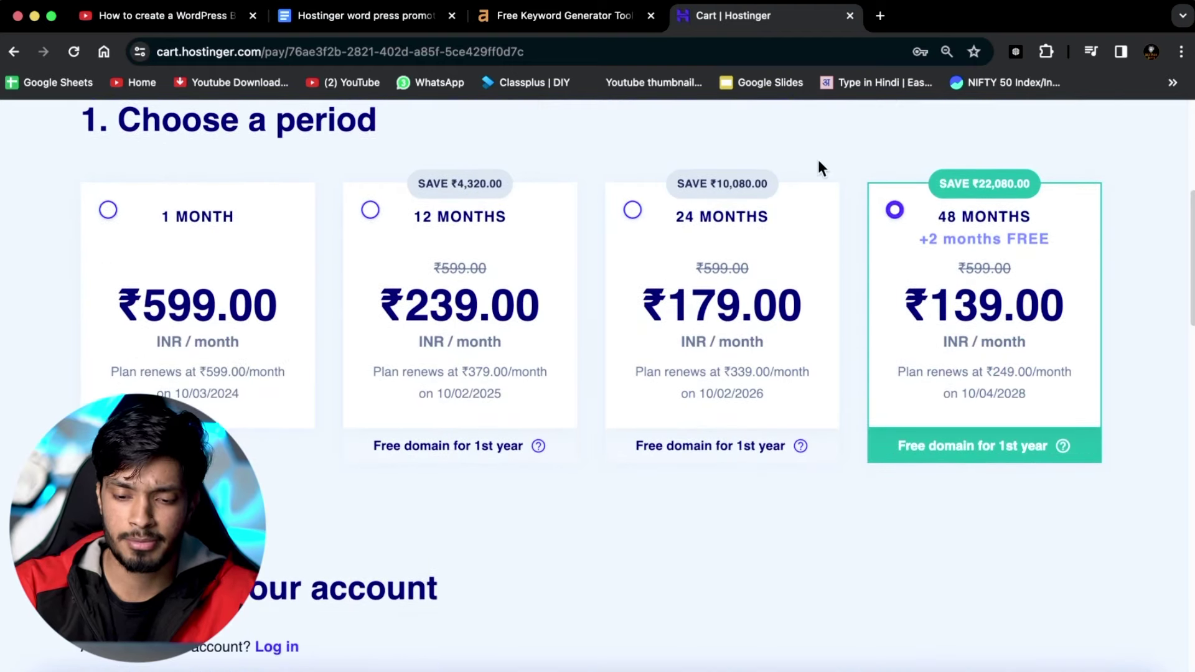
Set the state in the billing details to Madhya Pradesh
{"action": "scroll", "coordinate": [819, 163], "scroll_direction": "down", "scroll_amount": 8}
{"action": "scroll", "coordinate": [815, 185], "scroll_direction": "down", "scroll_amount": 5}
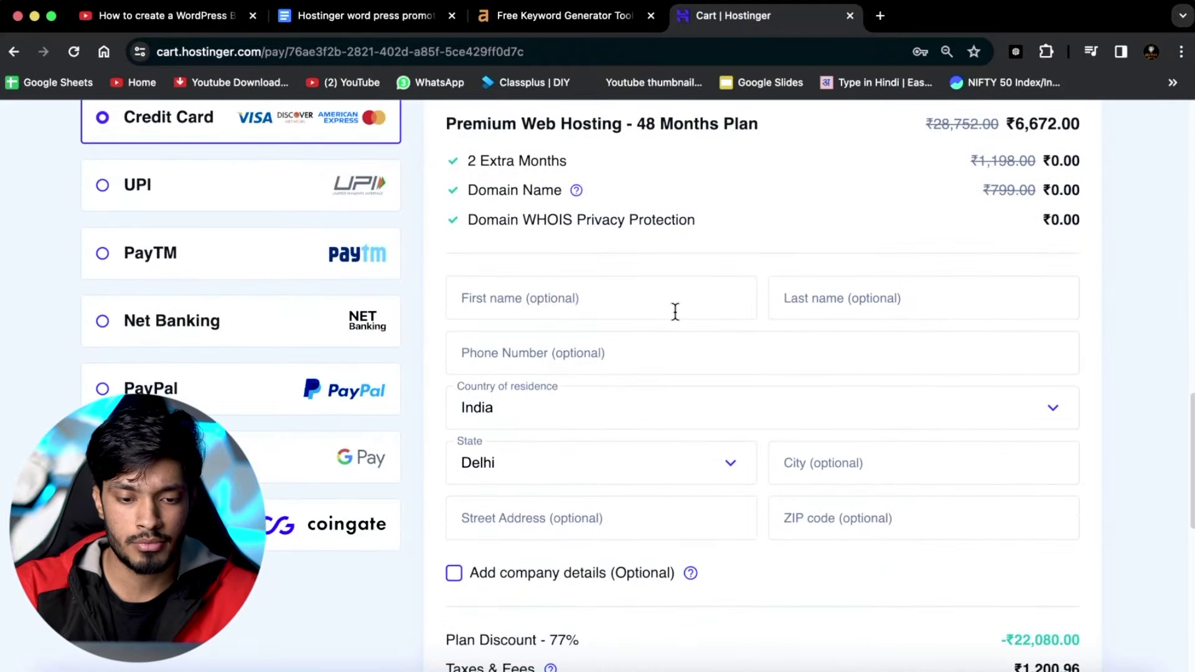
{"action": "scroll", "coordinate": [619, 353], "scroll_direction": "down", "scroll_amount": 2}
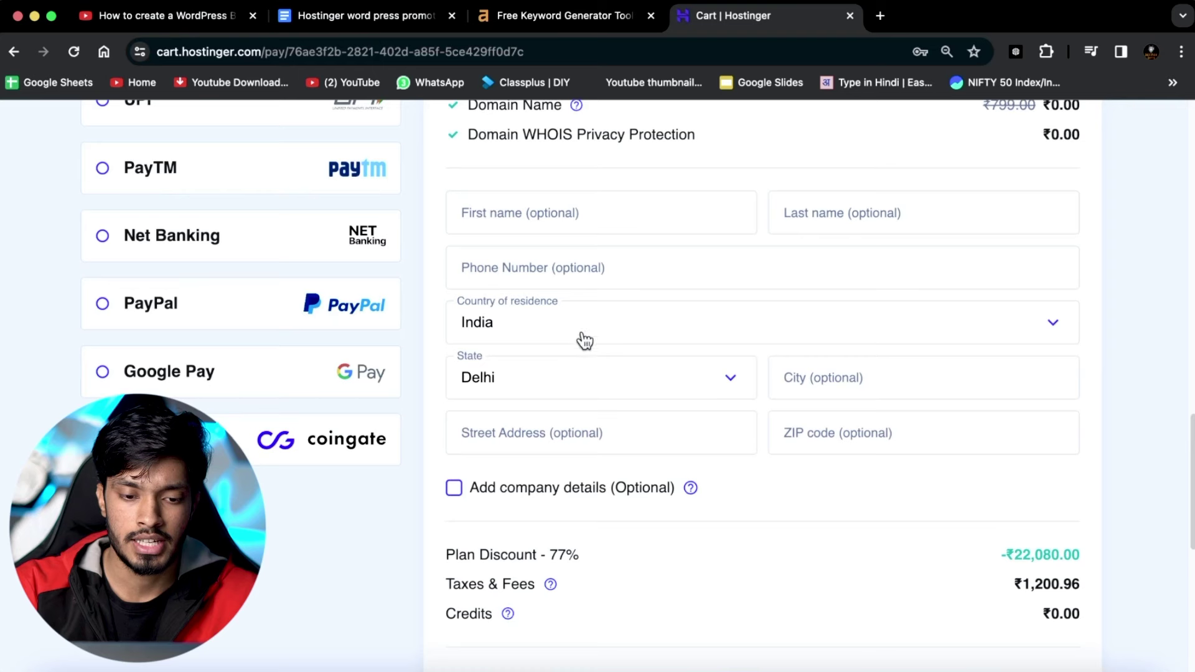
{"action": "left_click", "coordinate": [556, 380]}
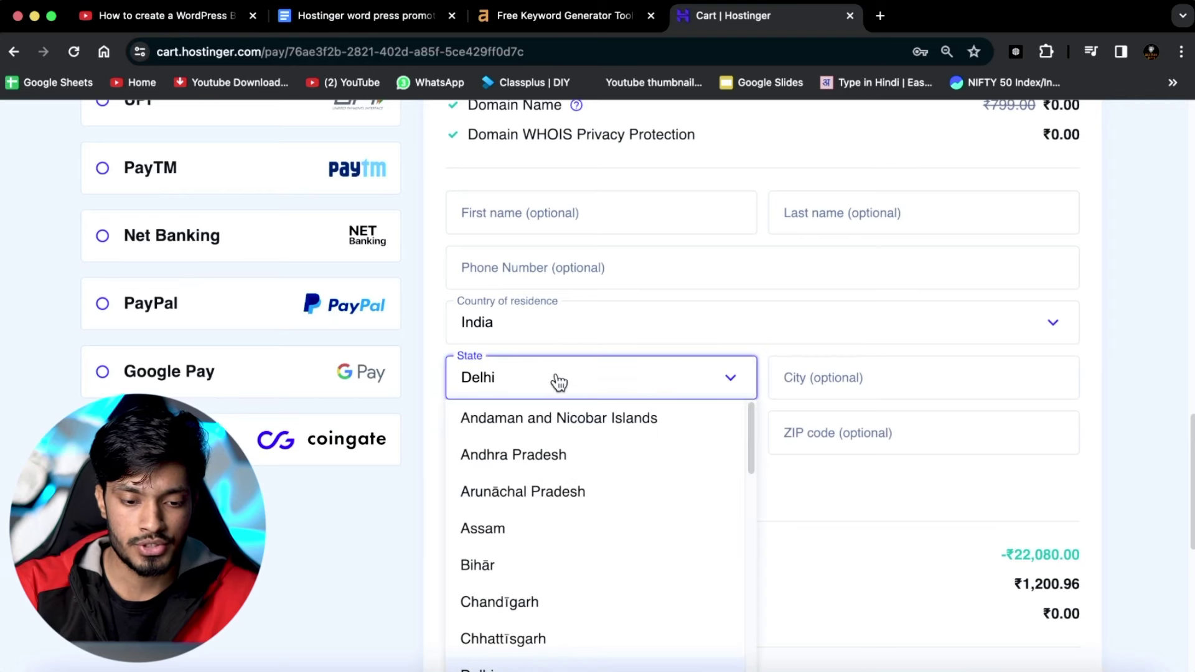
{"action": "key", "text": "m"}
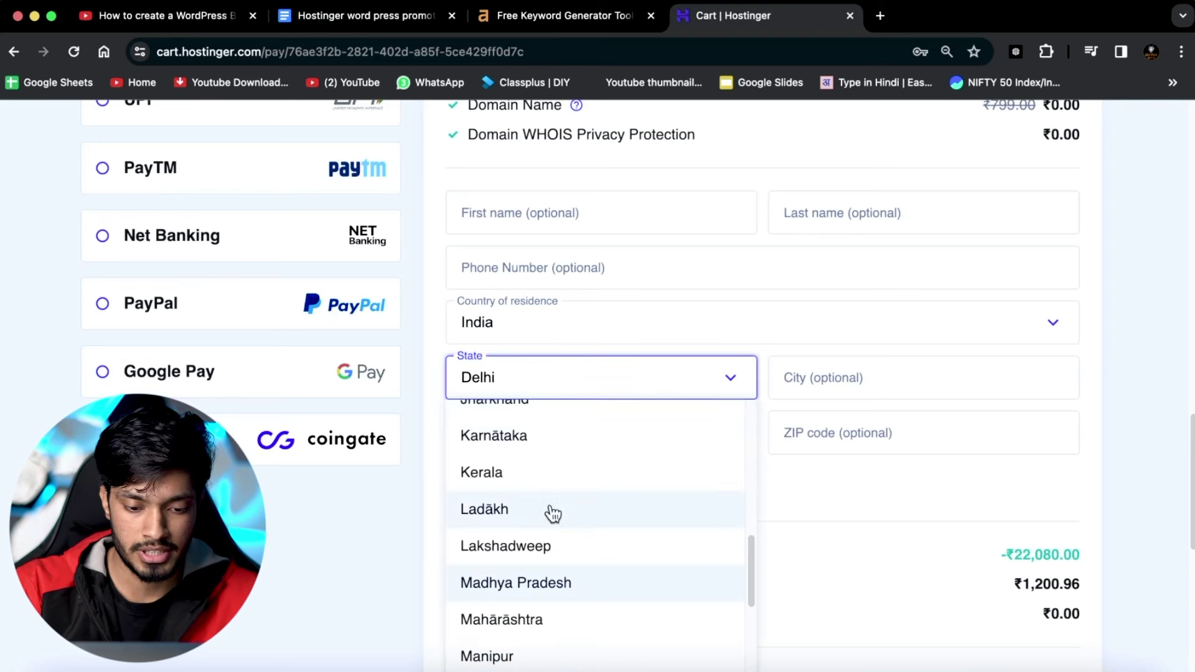
{"action": "left_click", "coordinate": [566, 588]}
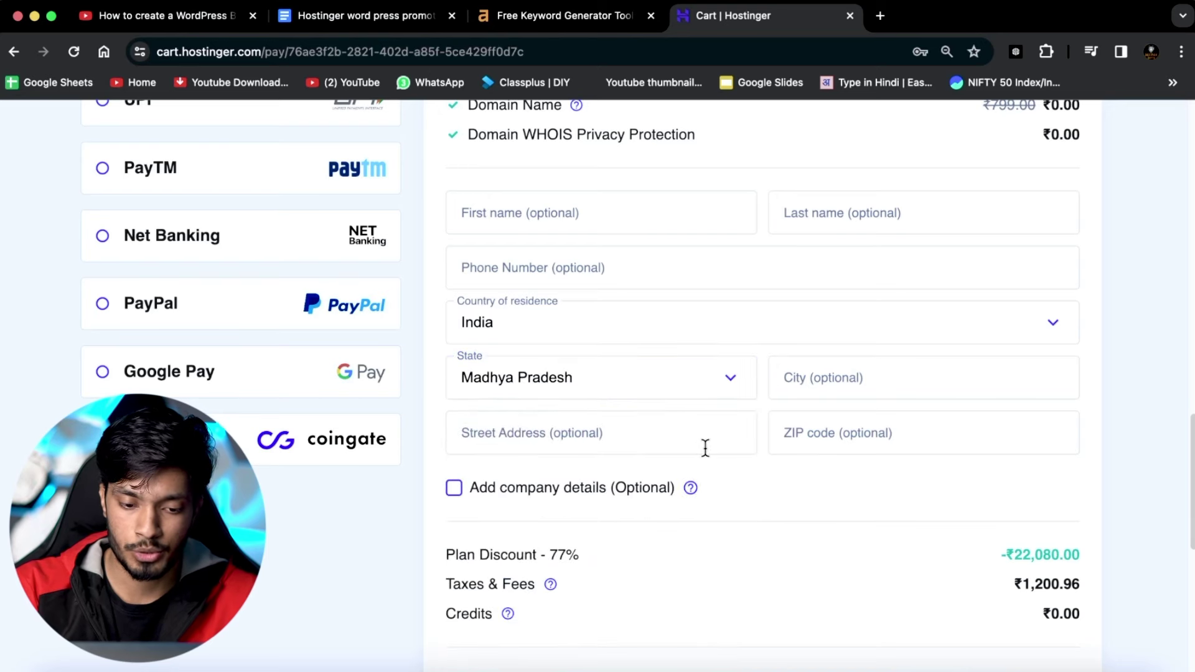
Apply the promotional coupon code to the order and review the discounted total
{"action": "scroll", "coordinate": [705, 448], "scroll_direction": "down", "scroll_amount": 3}
{"action": "scroll", "coordinate": [634, 431], "scroll_direction": "down", "scroll_amount": 5}
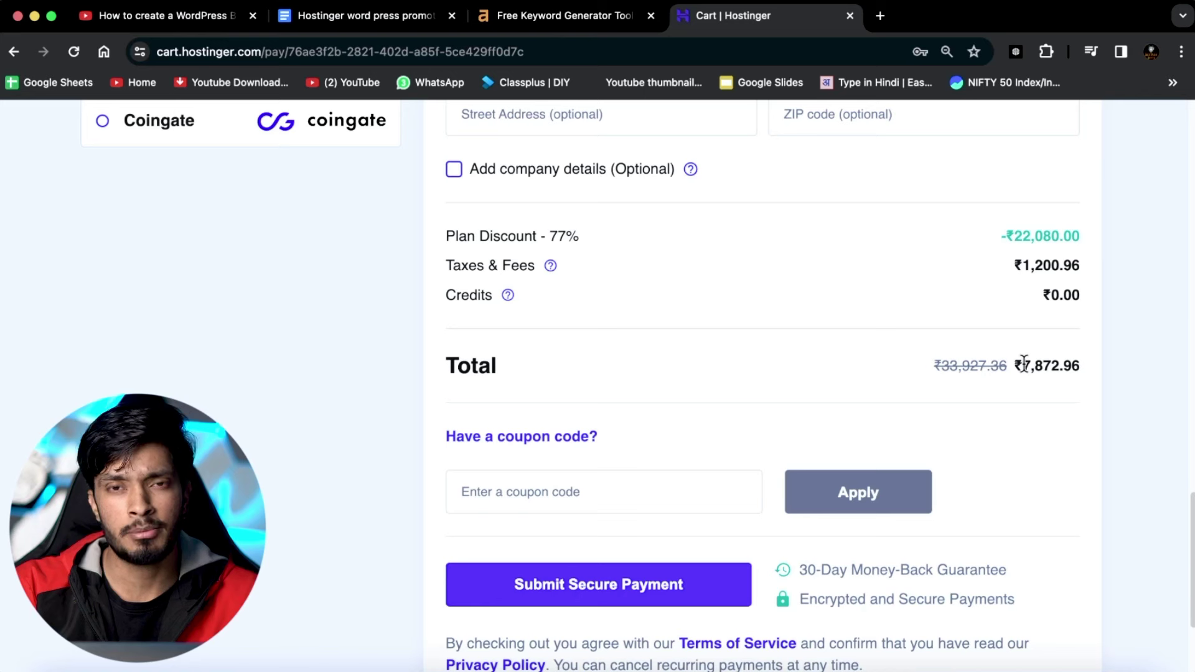
{"action": "left_click_drag", "start_coordinate": [1024, 363], "coordinate": [1075, 381]}
{"action": "left_click", "coordinate": [710, 486]}
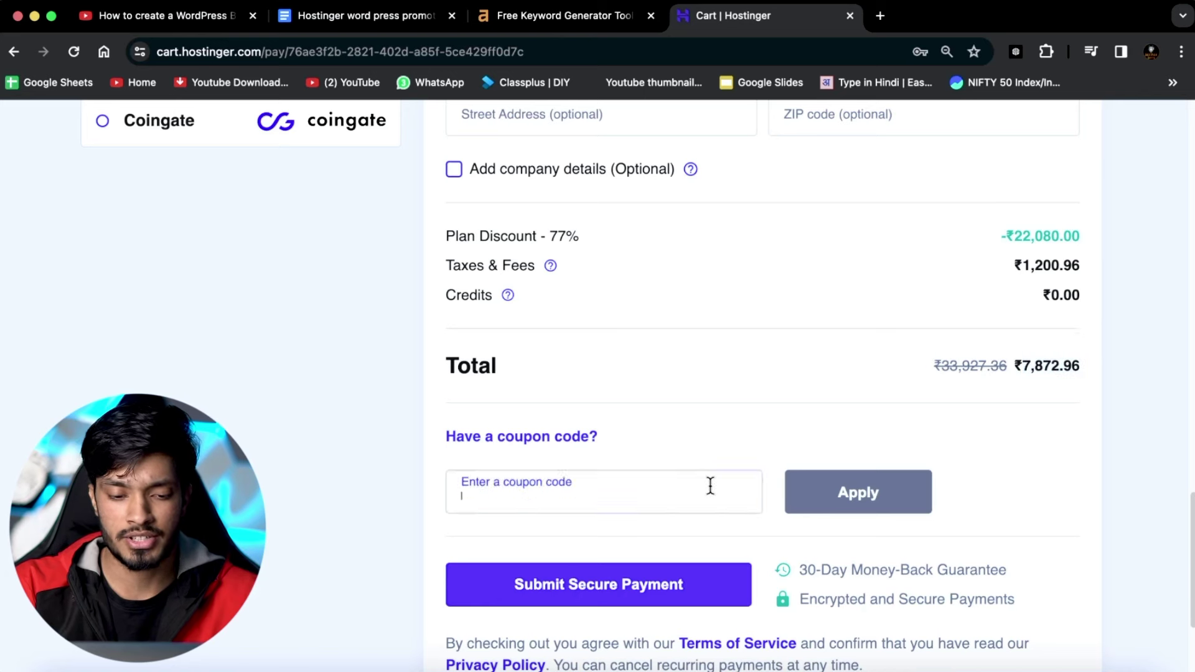
{"action": "type", "text": "DEEPAK"}
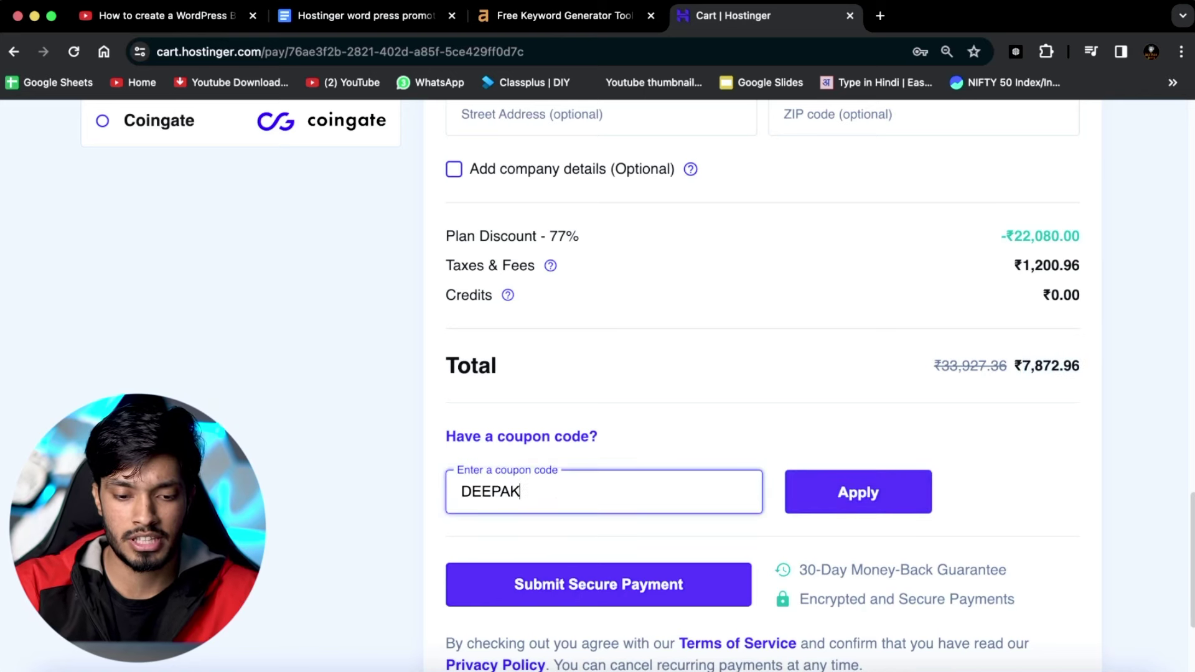
{"action": "left_click", "coordinate": [830, 499]}
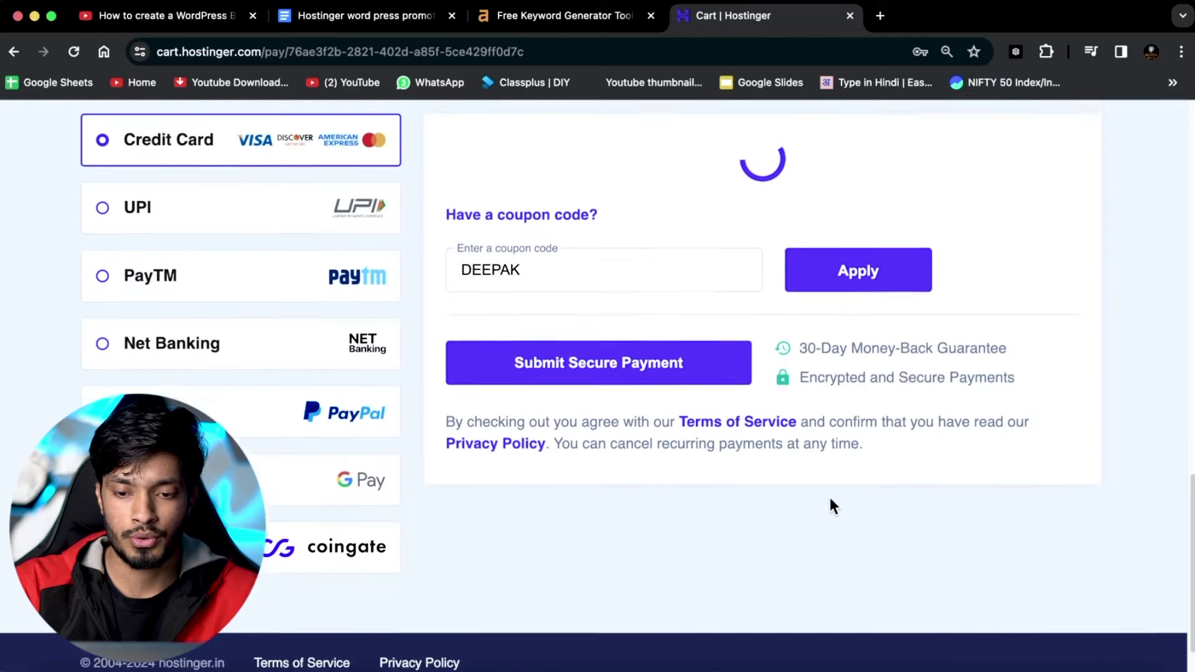
{"action": "scroll", "coordinate": [1000, 473], "scroll_direction": "down", "scroll_amount": 7}
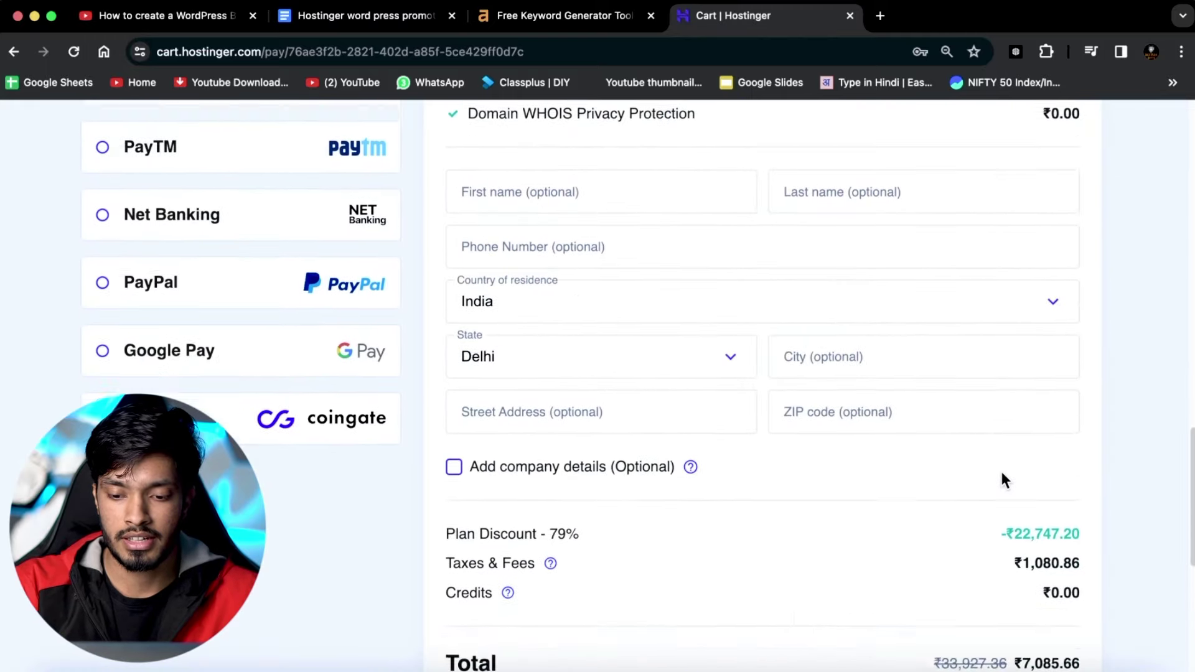
{"action": "scroll", "coordinate": [1000, 469], "scroll_direction": "down", "scroll_amount": 2}
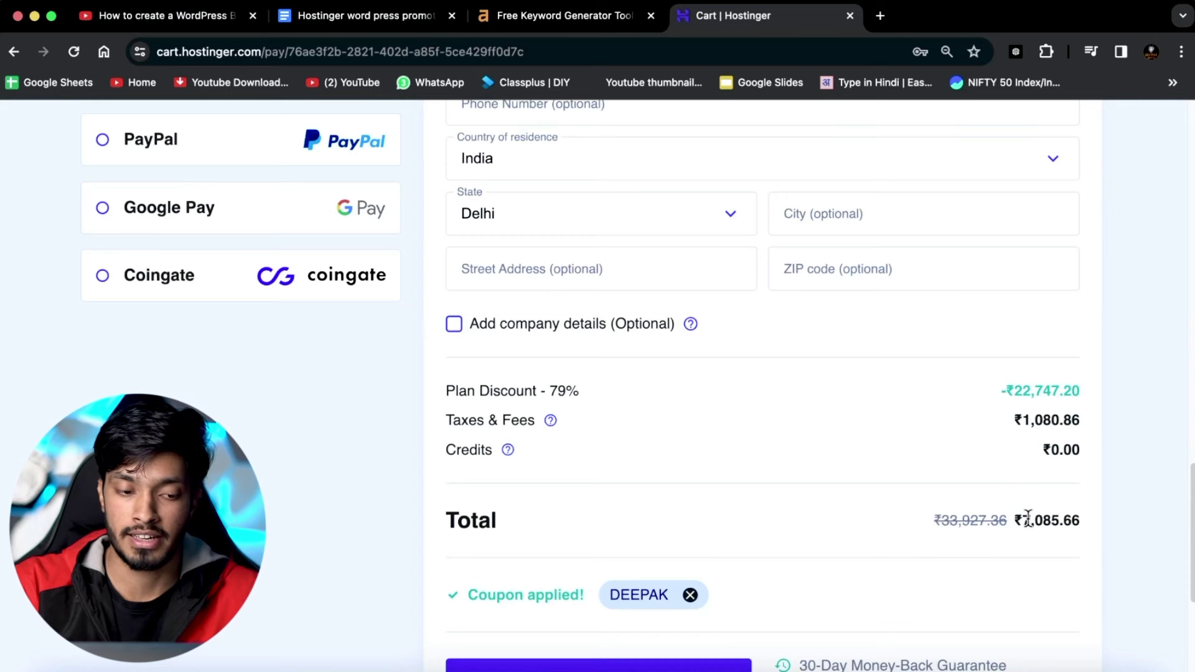
{"action": "scroll", "coordinate": [643, 416], "scroll_direction": "up", "scroll_amount": 6}
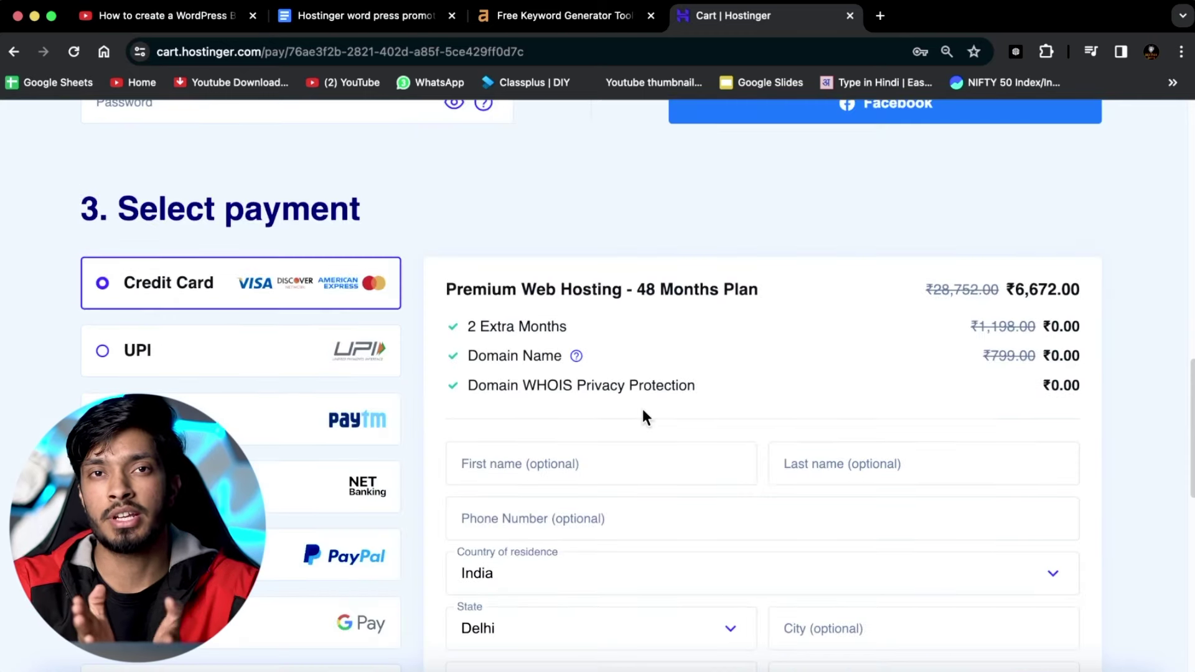
{"action": "scroll", "coordinate": [1124, 316], "scroll_direction": "down", "scroll_amount": 1}
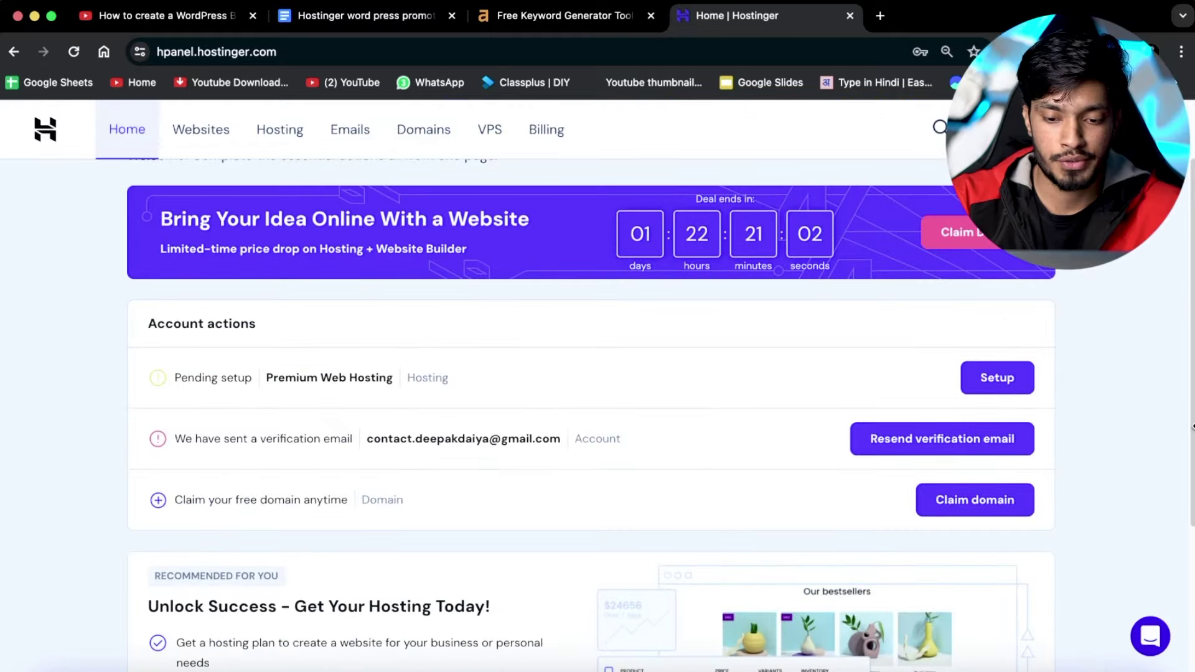
Start claiming the free domain and check the availability of the owner's full name with the .com extension
{"action": "scroll", "coordinate": [319, 469], "scroll_direction": "down", "scroll_amount": 1}
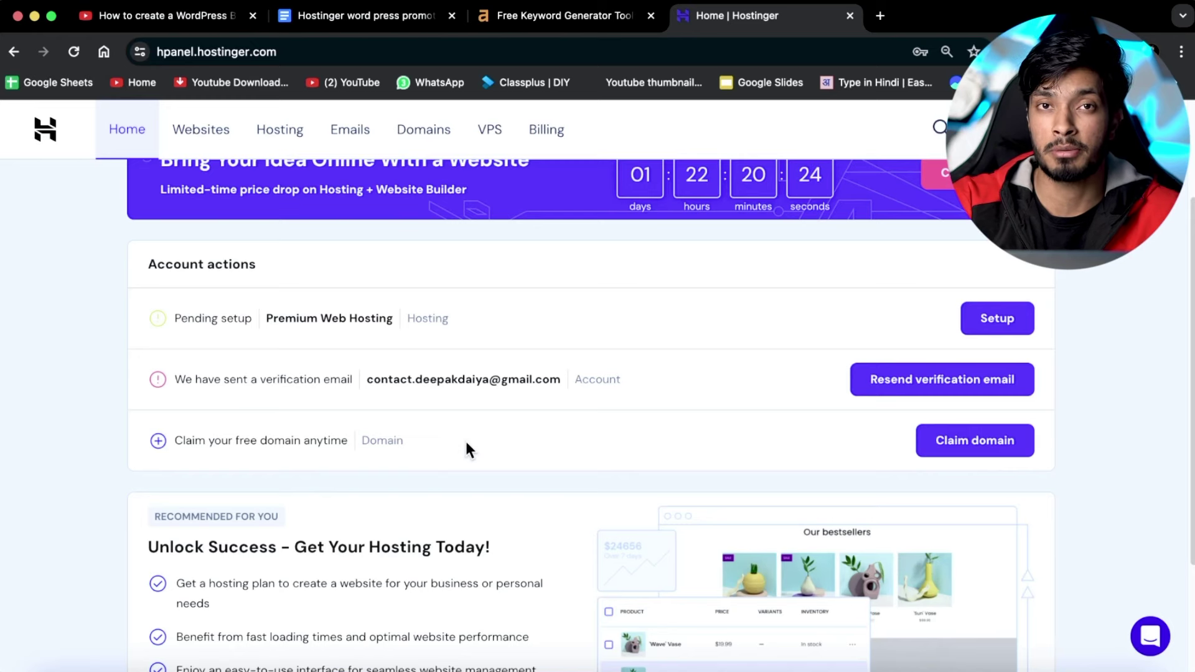
{"action": "left_click", "coordinate": [940, 445]}
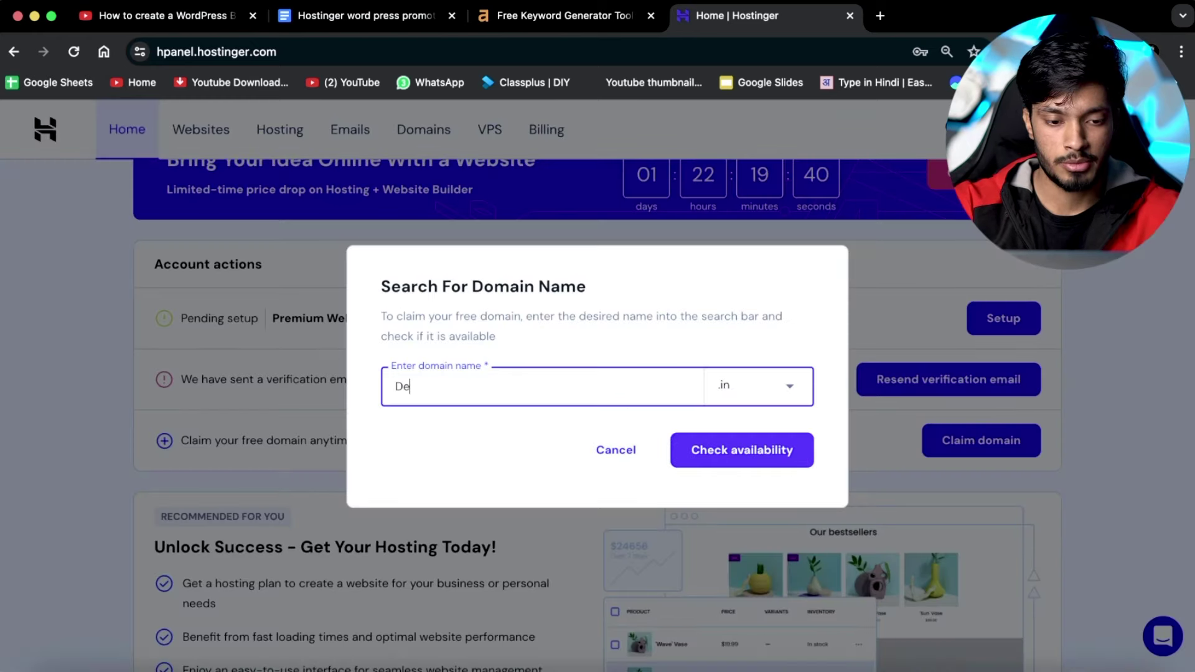
{"action": "key", "text": "BackSpace"}
{"action": "key", "text": "BackSpace"}
{"action": "type", "text": "deepakdaiya"}
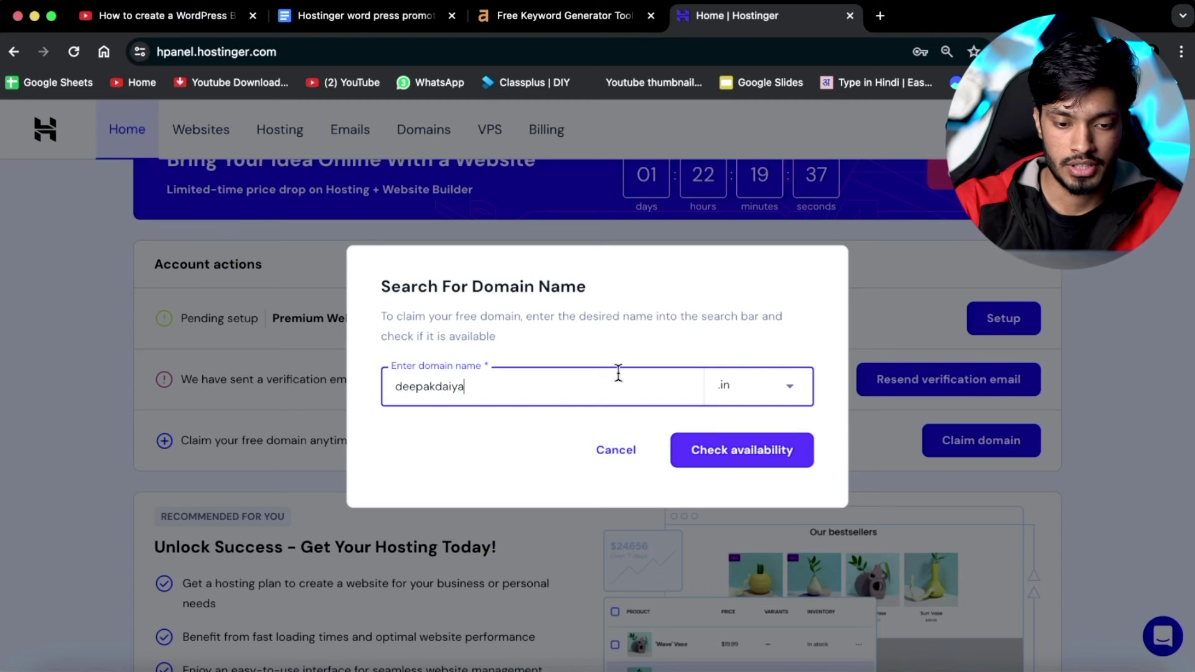
{"action": "left_click", "coordinate": [776, 383]}
{"action": "left_click", "coordinate": [746, 531]}
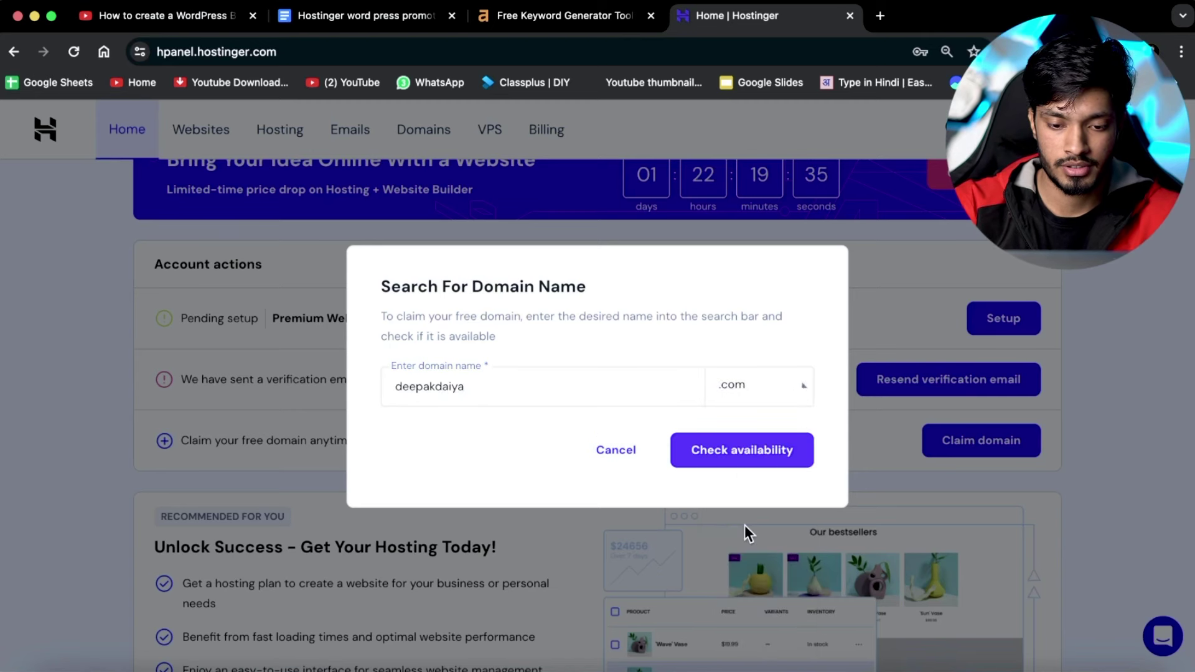
{"action": "left_click", "coordinate": [750, 469]}
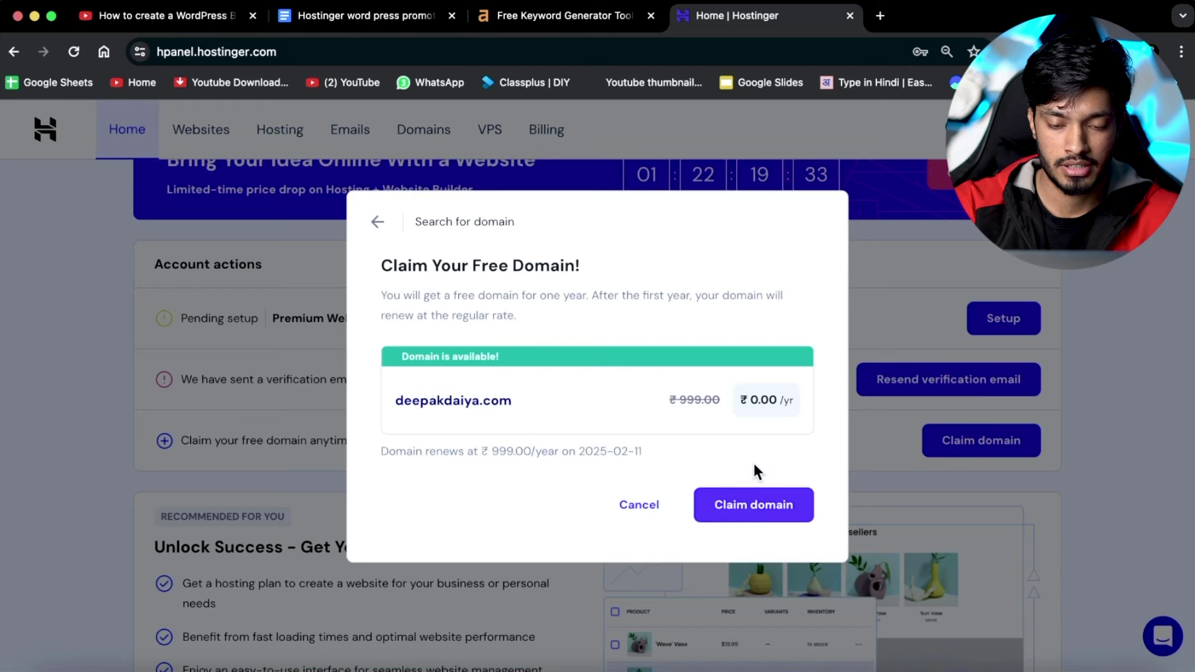
Claim the available free .com domain and register it as Personal in India with the owner's contact details, choosing Madhya Pradesh as the state
{"action": "left_click", "coordinate": [744, 501]}
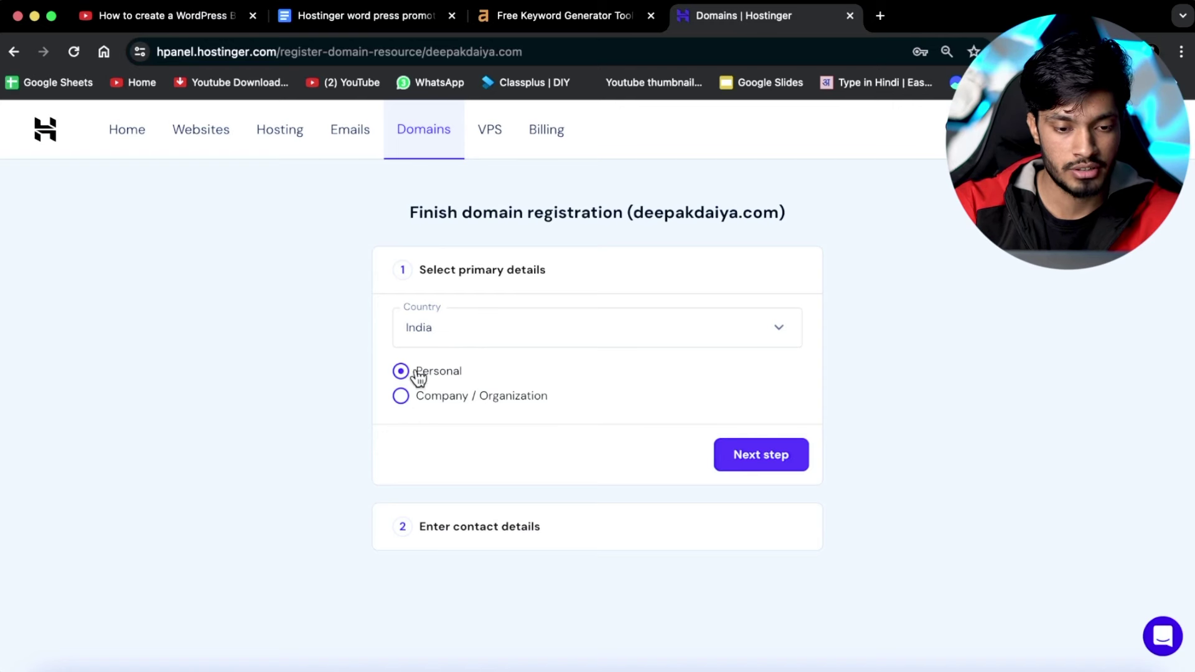
{"action": "left_click", "coordinate": [737, 474]}
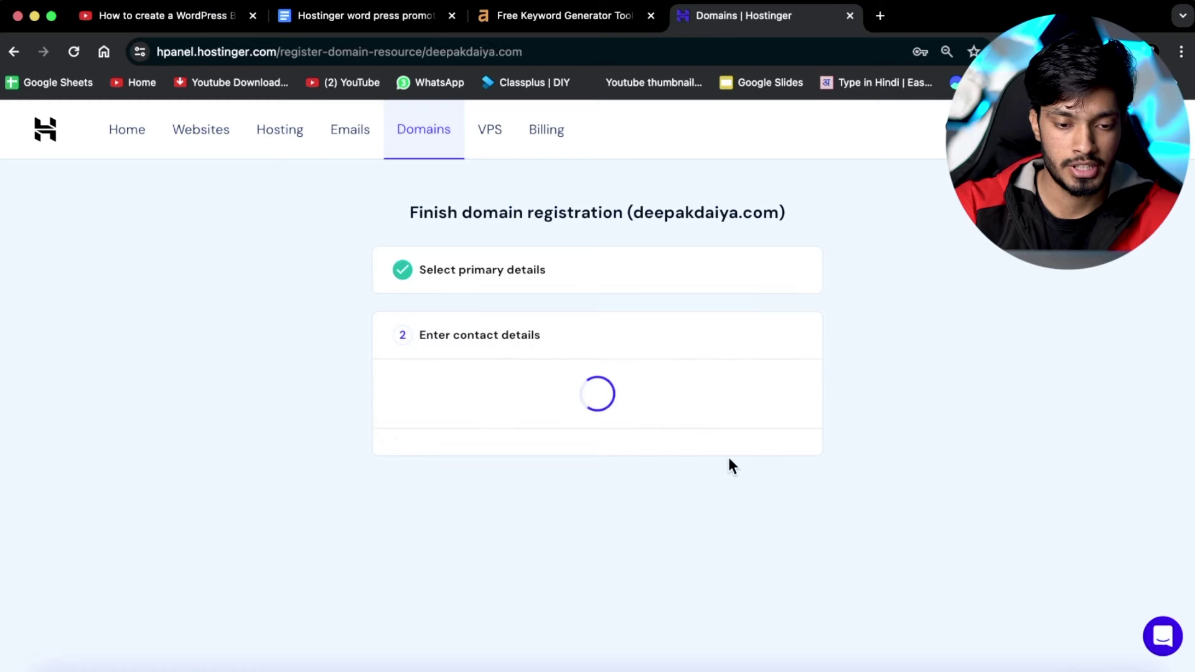
{"action": "scroll", "coordinate": [679, 409], "scroll_direction": "down", "scroll_amount": 2}
{"action": "scroll", "coordinate": [677, 413], "scroll_direction": "down", "scroll_amount": 1}
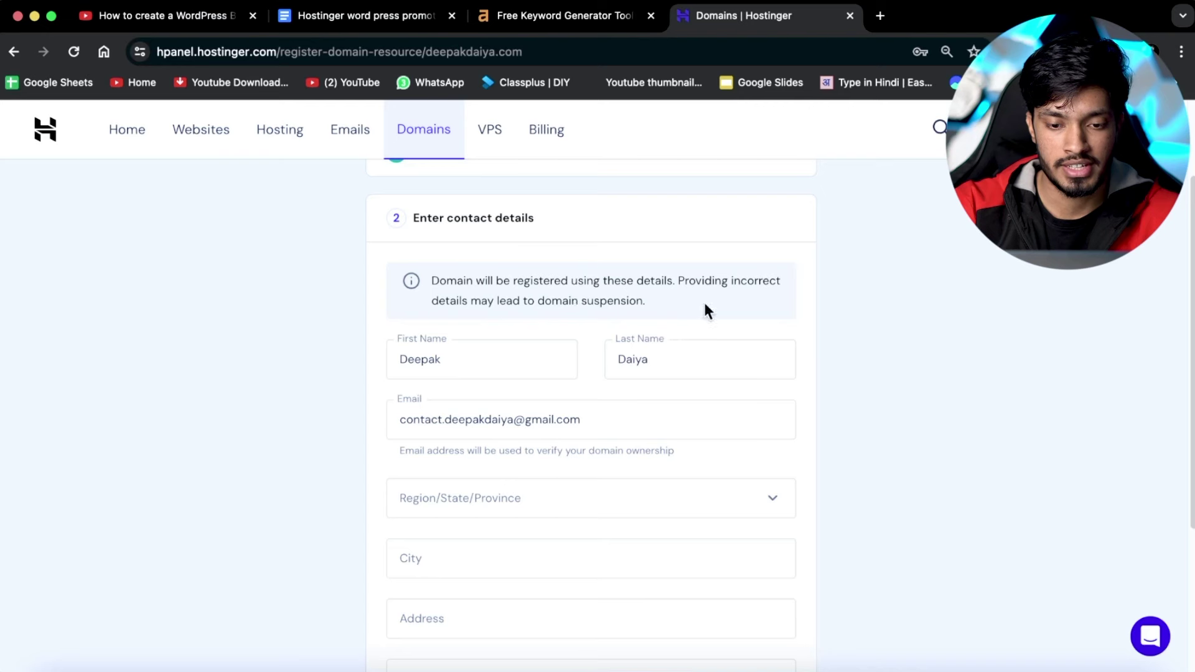
{"action": "scroll", "coordinate": [713, 309], "scroll_direction": "down", "scroll_amount": 3}
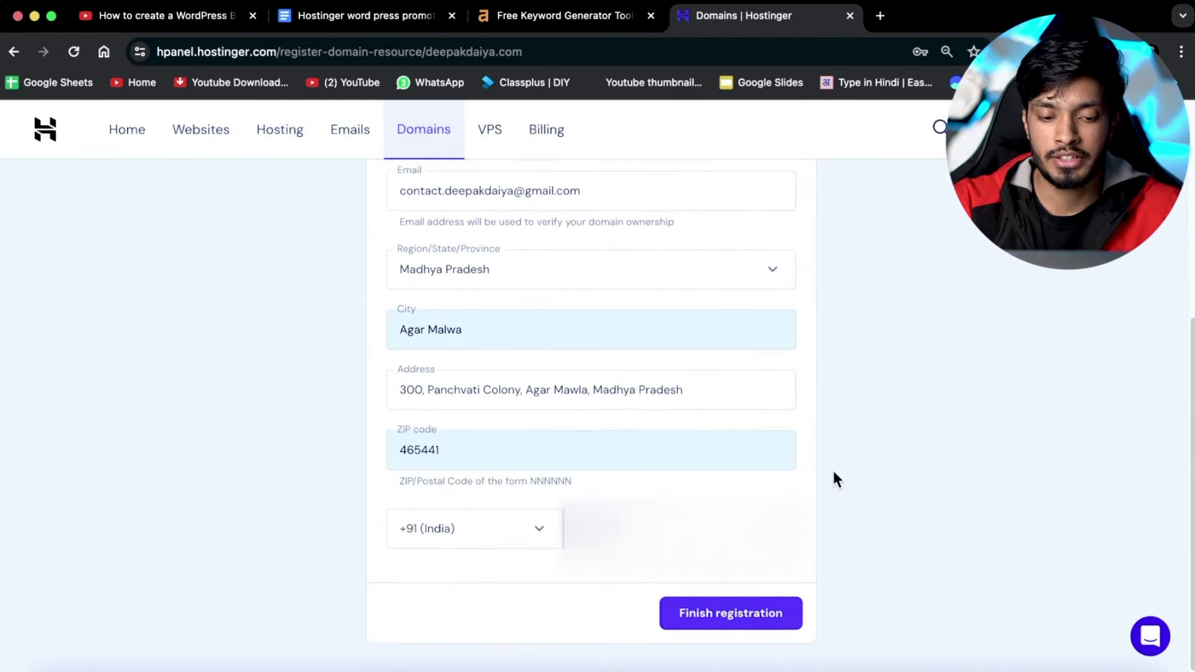
{"action": "left_click", "coordinate": [753, 613]}
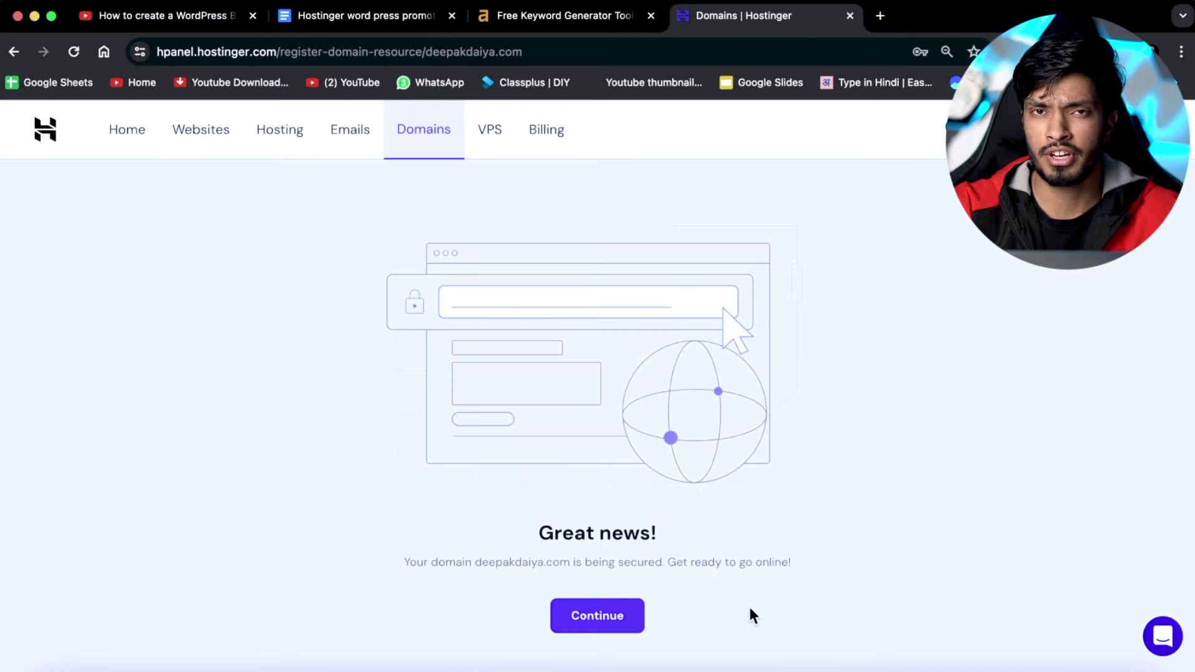
{"action": "left_click", "coordinate": [615, 616]}
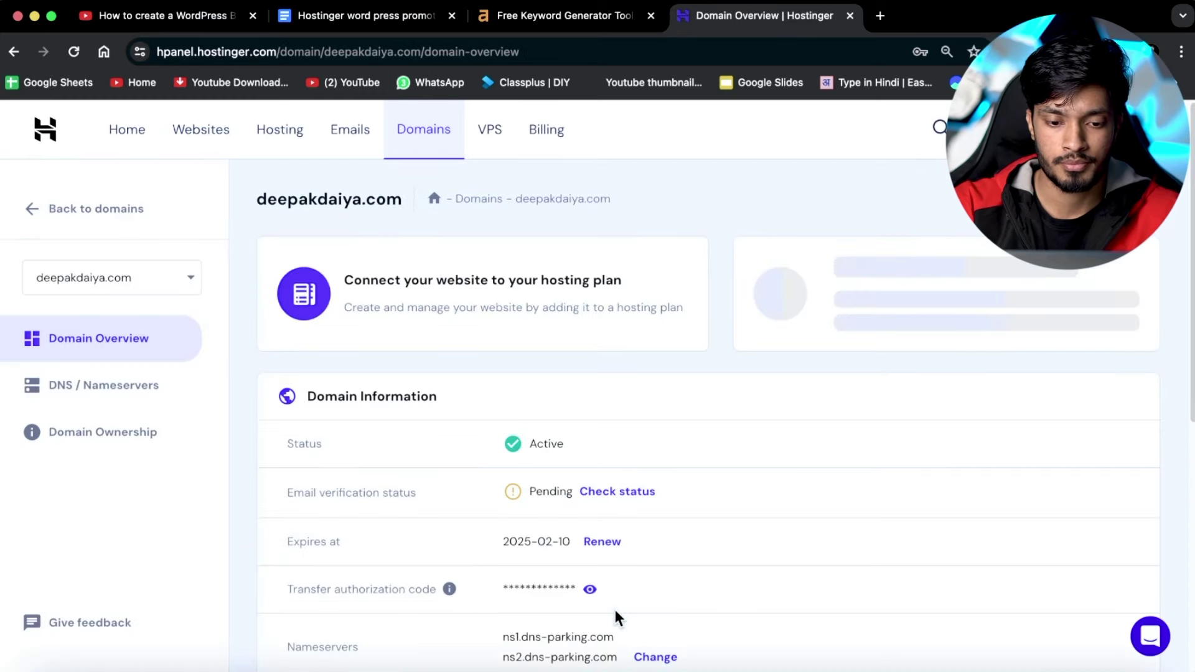
Check the email verification status of the newly registered domain
{"action": "scroll", "coordinate": [615, 610], "scroll_direction": "down", "scroll_amount": 1}
{"action": "scroll", "coordinate": [615, 610], "scroll_direction": "up", "scroll_amount": 1}
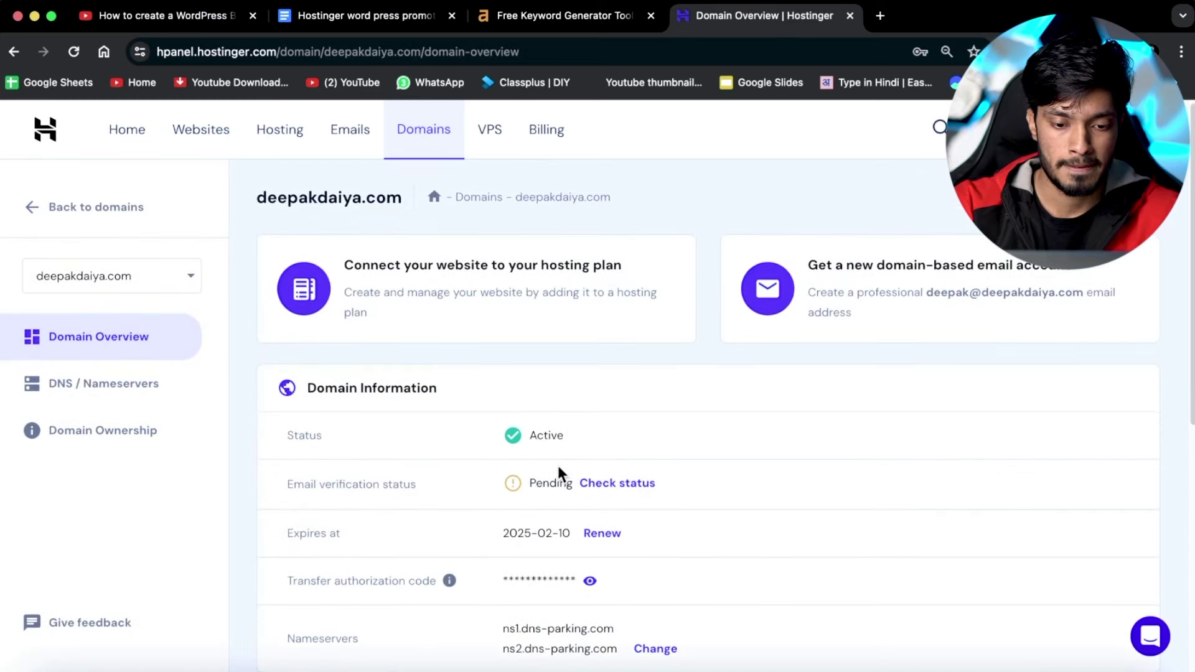
{"action": "left_click", "coordinate": [622, 483]}
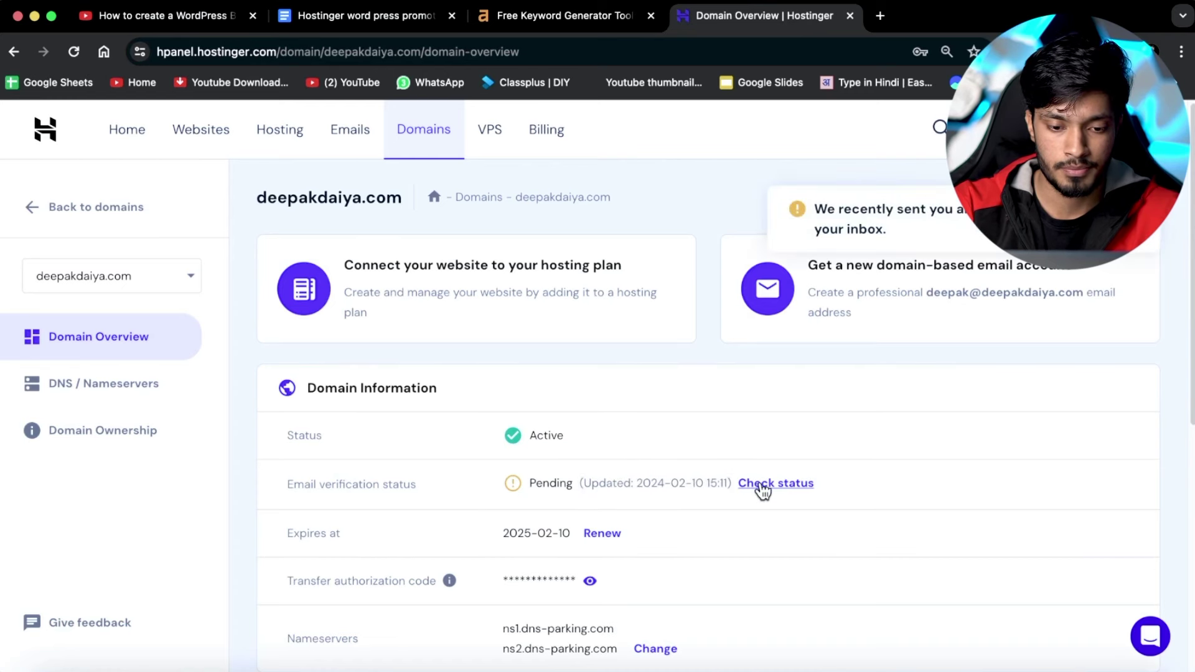
{"action": "left_click", "coordinate": [777, 492]}
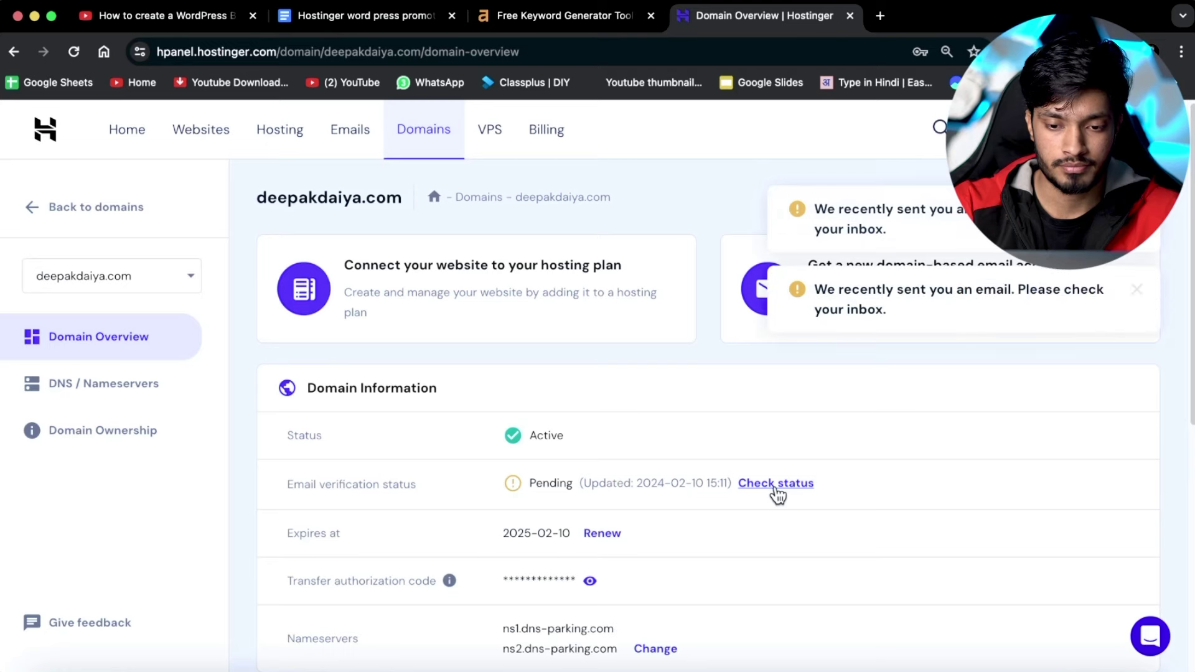
Switch to Gmail, open Hostinger's contact verification email and follow its link to verify the domain's email address
{"action": "left_click", "coordinate": [880, 16]}
{"action": "left_click", "coordinate": [802, 470]}
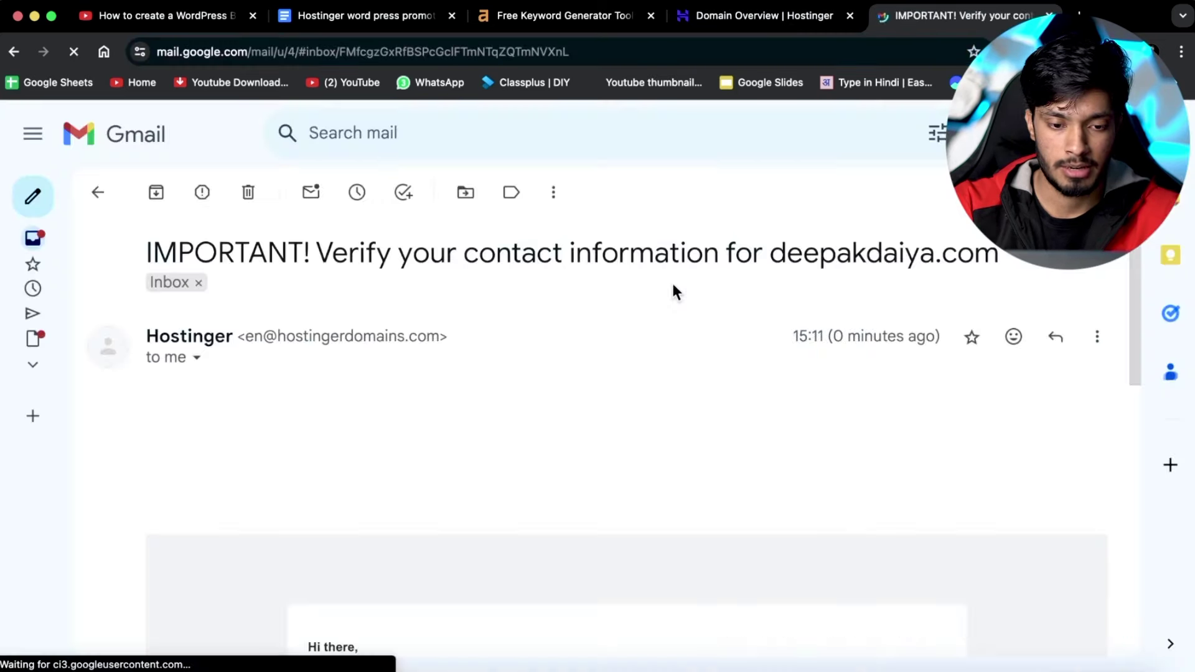
{"action": "scroll", "coordinate": [663, 283], "scroll_direction": "down", "scroll_amount": 3}
{"action": "scroll", "coordinate": [659, 282], "scroll_direction": "down", "scroll_amount": 5}
{"action": "scroll", "coordinate": [659, 282], "scroll_direction": "up", "scroll_amount": 3}
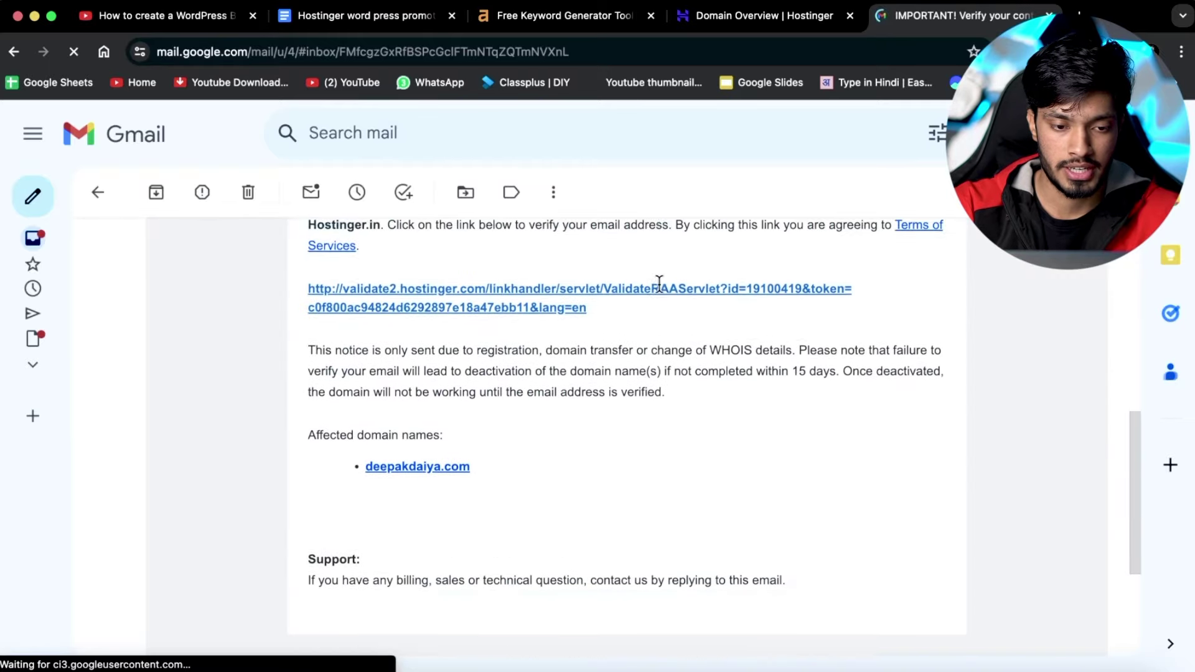
{"action": "left_click", "coordinate": [547, 423]}
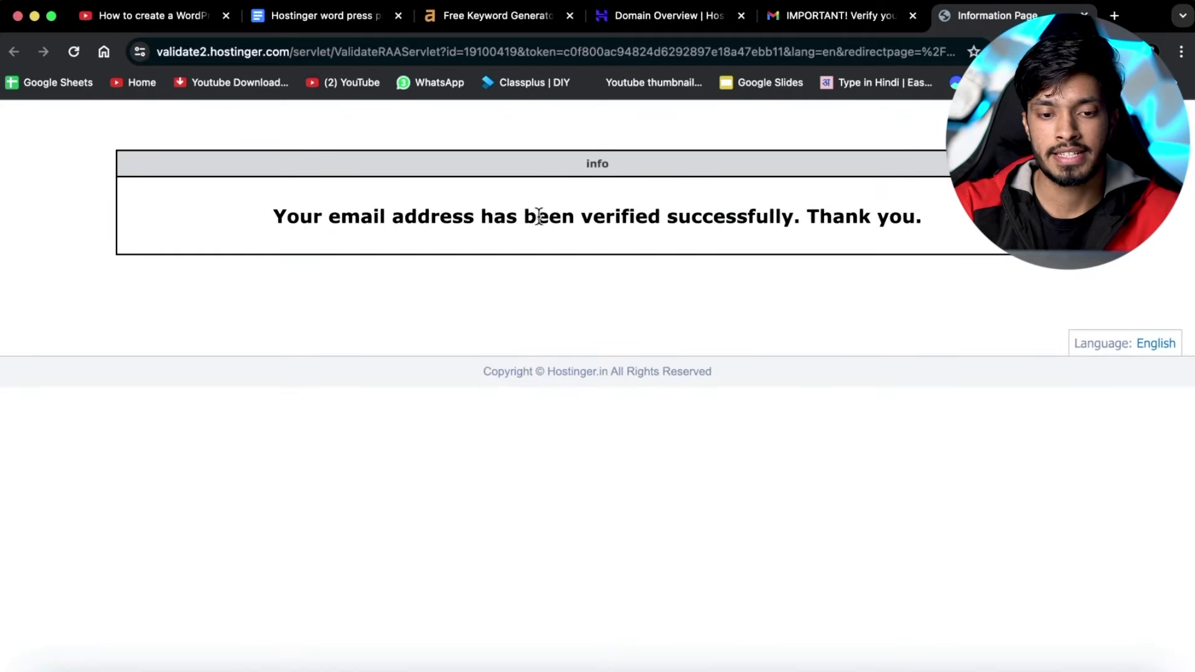
Close the verification and Gmail pages, then reload the domain overview and review the domain's status information
{"action": "key", "text": "super+w"}
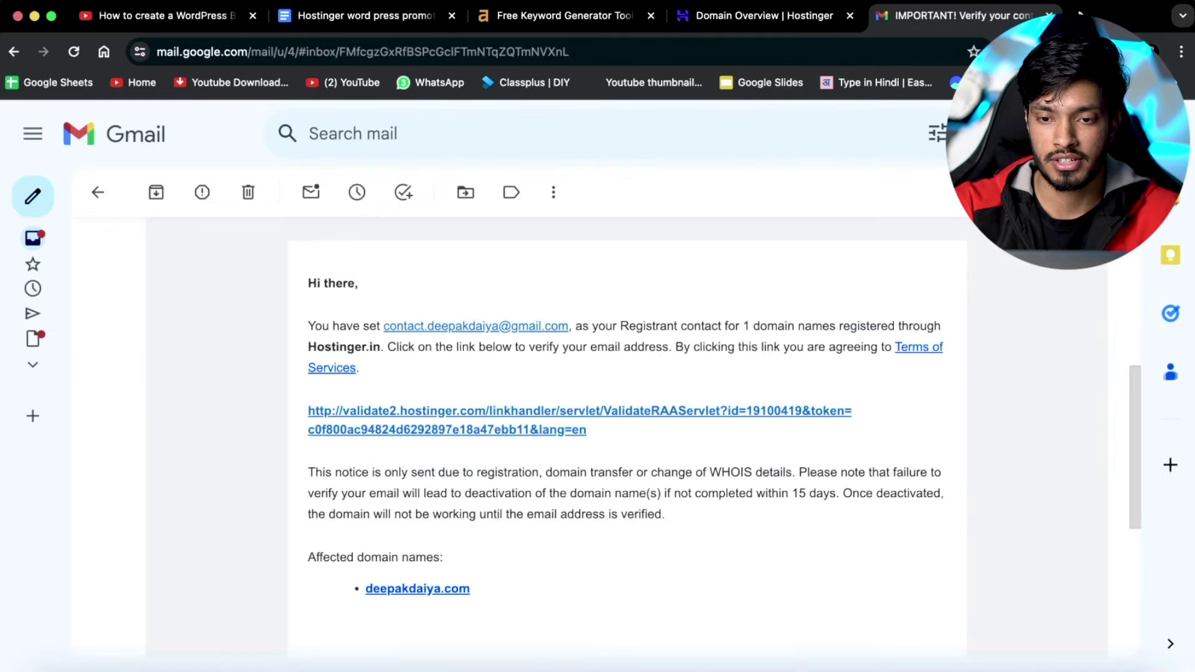
{"action": "key", "text": "super+w"}
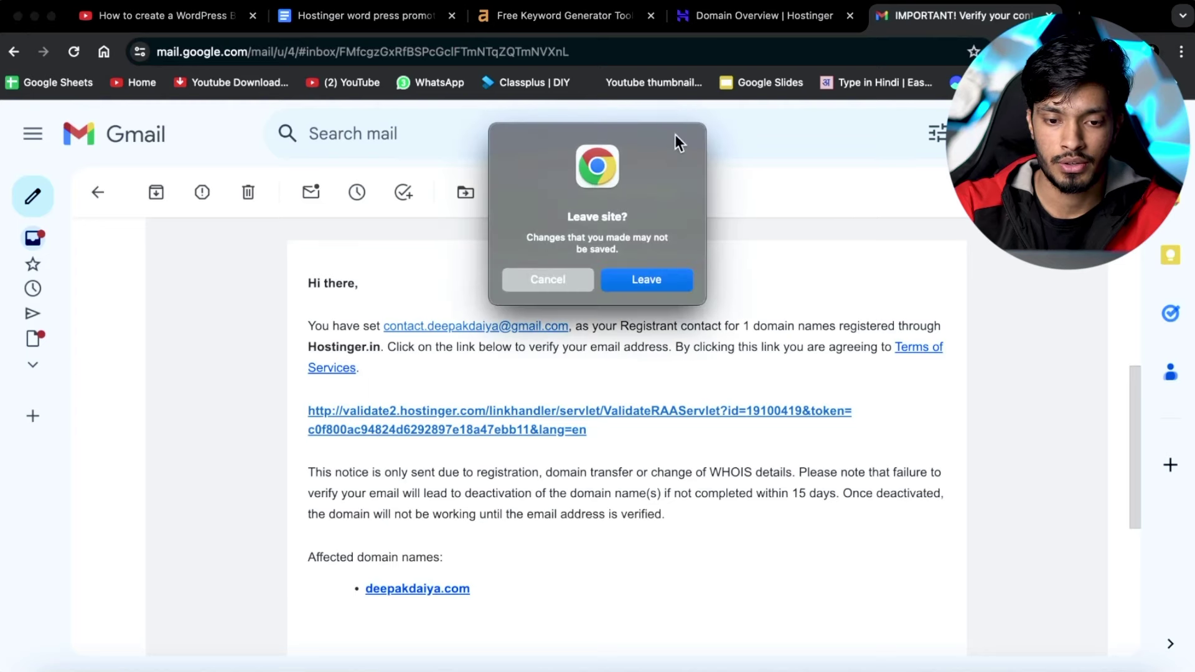
{"action": "left_click", "coordinate": [675, 282]}
{"action": "left_click", "coordinate": [73, 52]}
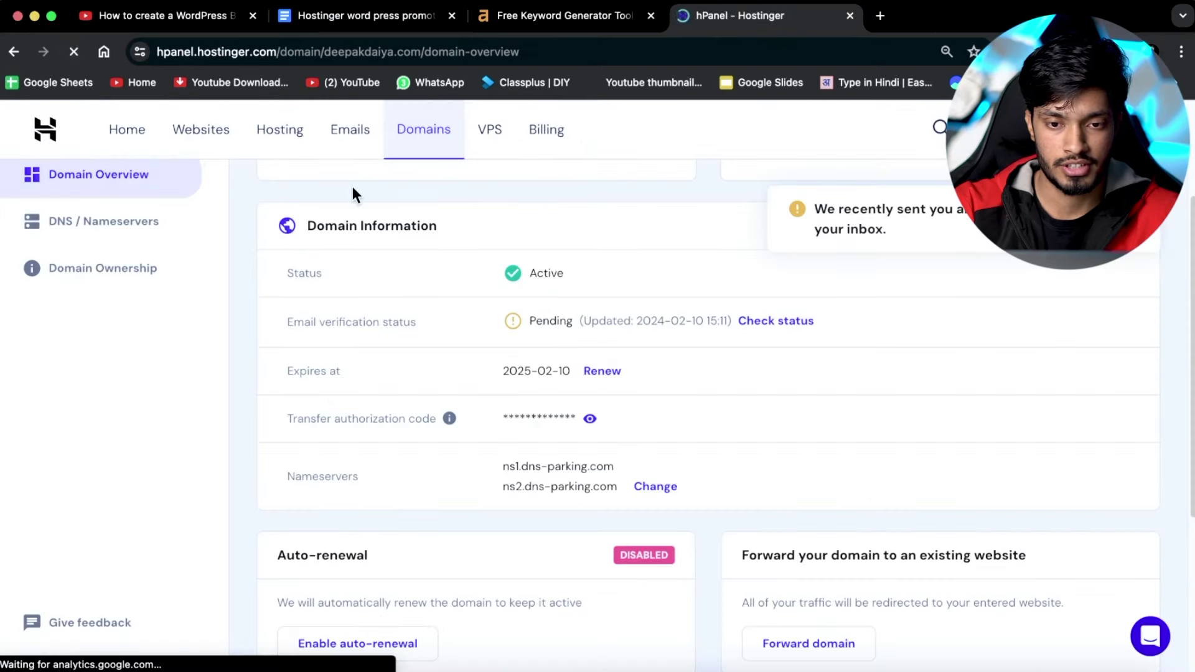
{"action": "scroll", "coordinate": [560, 280], "scroll_direction": "down", "scroll_amount": 3}
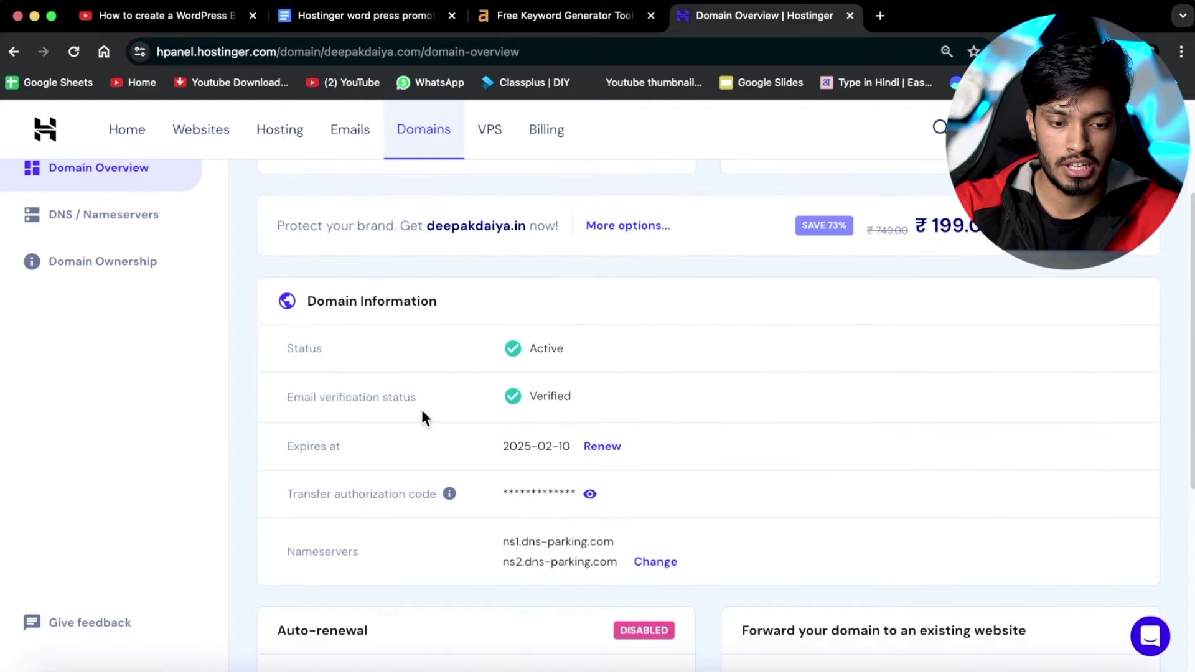
{"action": "scroll", "coordinate": [531, 420], "scroll_direction": "down", "scroll_amount": 1}
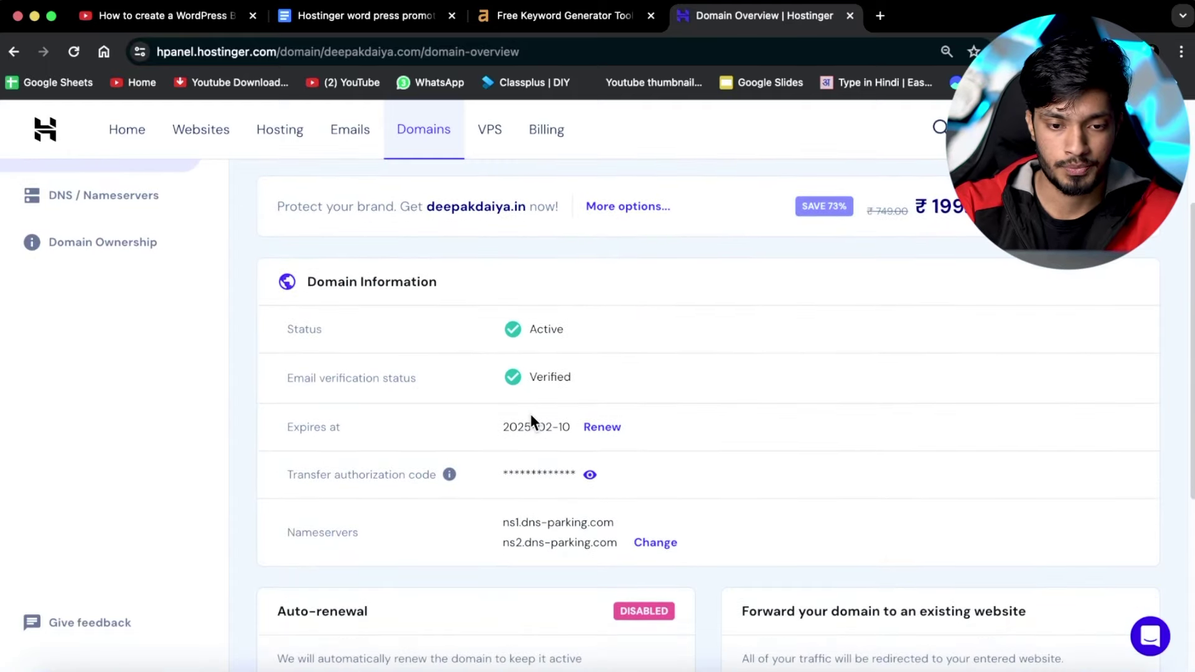
{"action": "scroll", "coordinate": [531, 416], "scroll_direction": "down", "scroll_amount": 4}
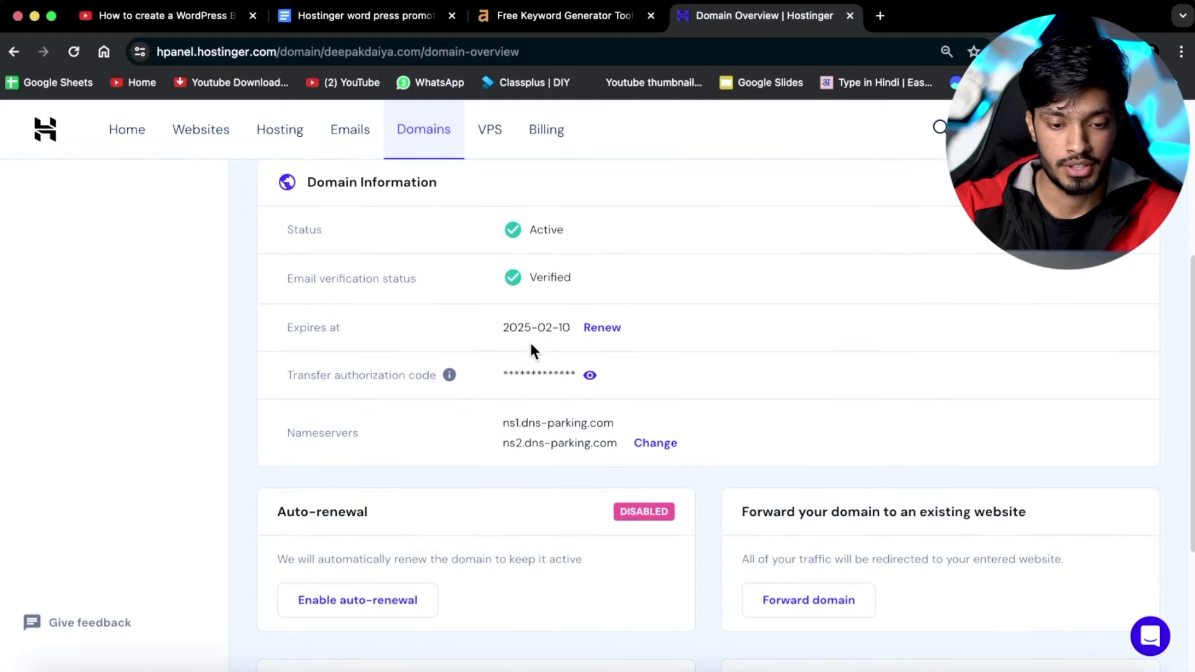
{"action": "scroll", "coordinate": [533, 350], "scroll_direction": "down", "scroll_amount": 2}
Review the account's domain list, hosting plans and websites, ending on the hosting plans
{"action": "left_click", "coordinate": [423, 131]}
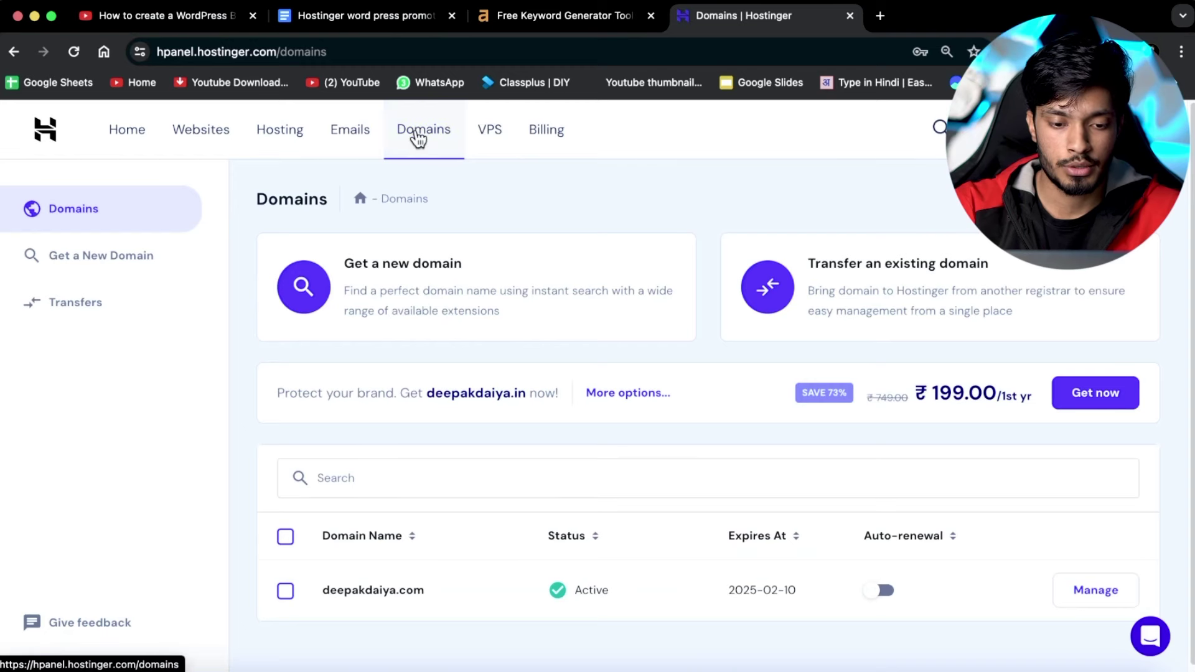
{"action": "scroll", "coordinate": [670, 309], "scroll_direction": "down", "scroll_amount": 1}
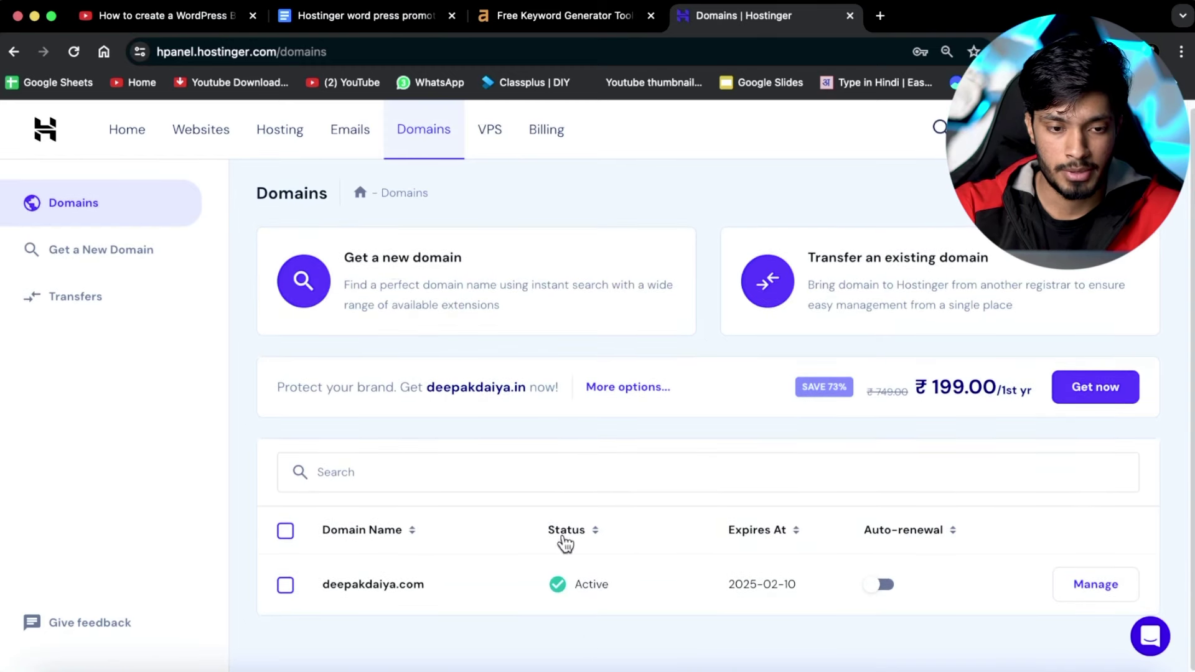
{"action": "left_click", "coordinate": [293, 133]}
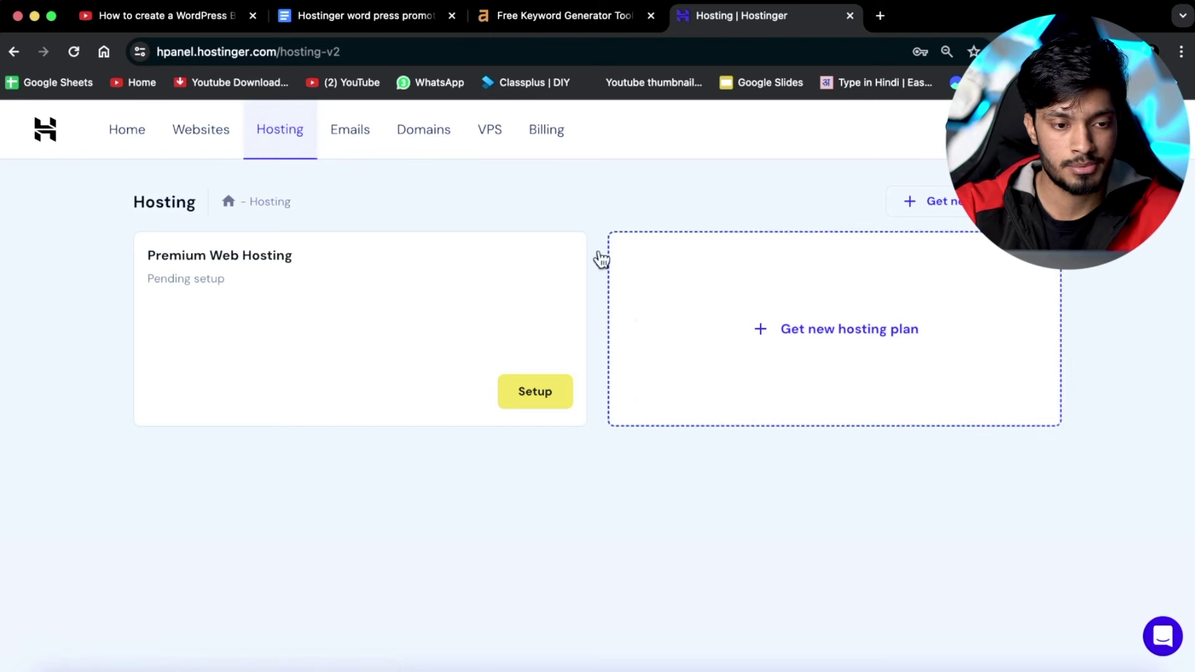
{"action": "left_click", "coordinate": [208, 146]}
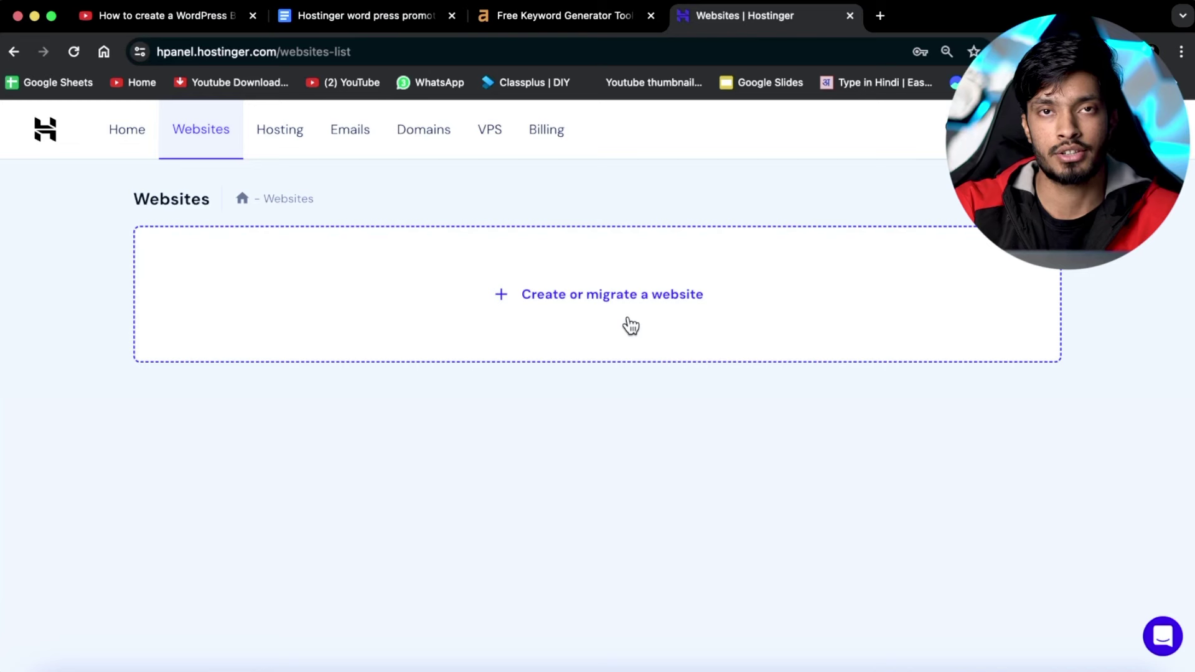
{"action": "key", "text": "super+bracketleft"}
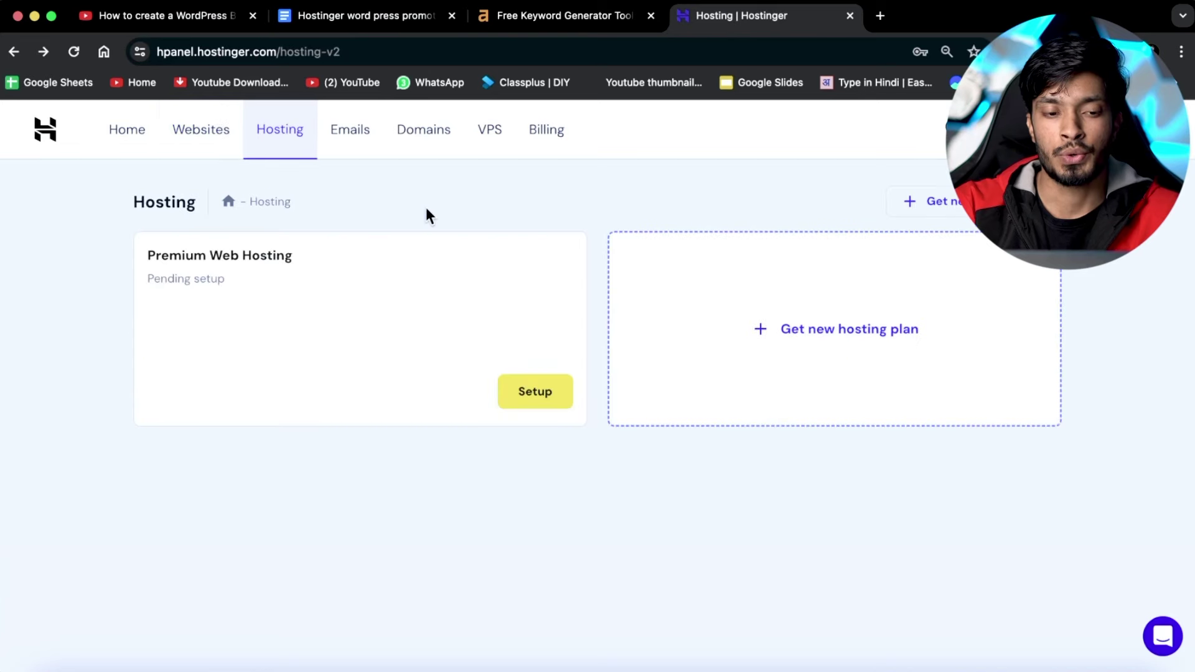
Start the Premium Web Hosting setup, stating that the website is for myself or my business and is a first website
{"action": "left_click", "coordinate": [507, 394]}
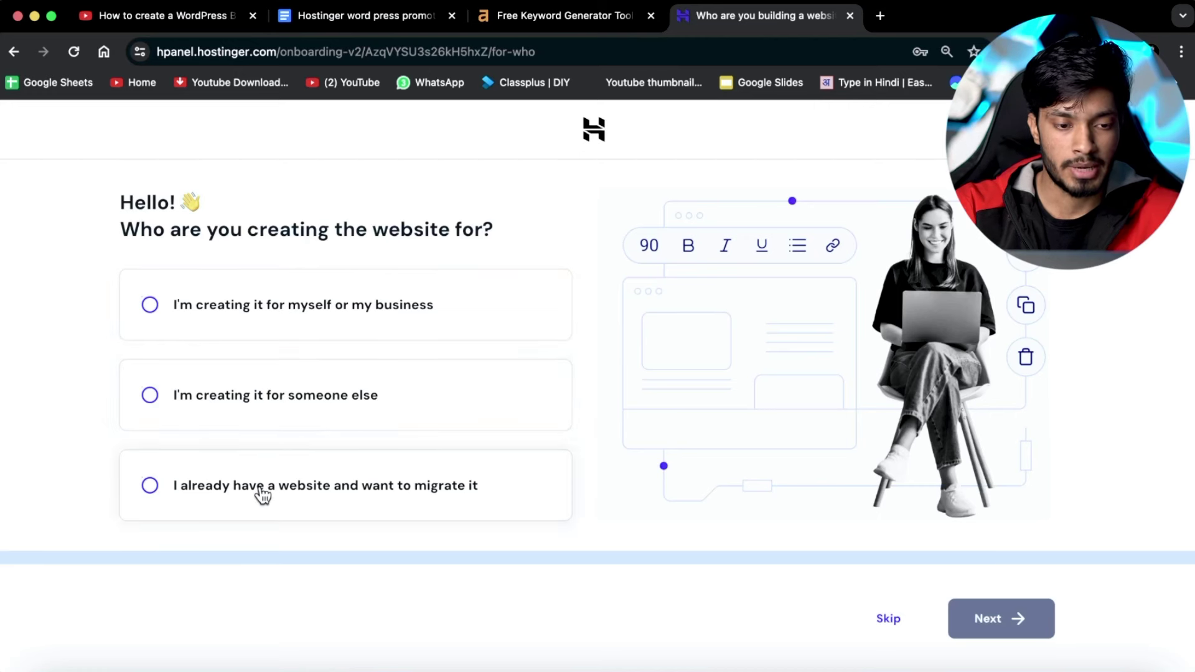
{"action": "left_click", "coordinate": [305, 322]}
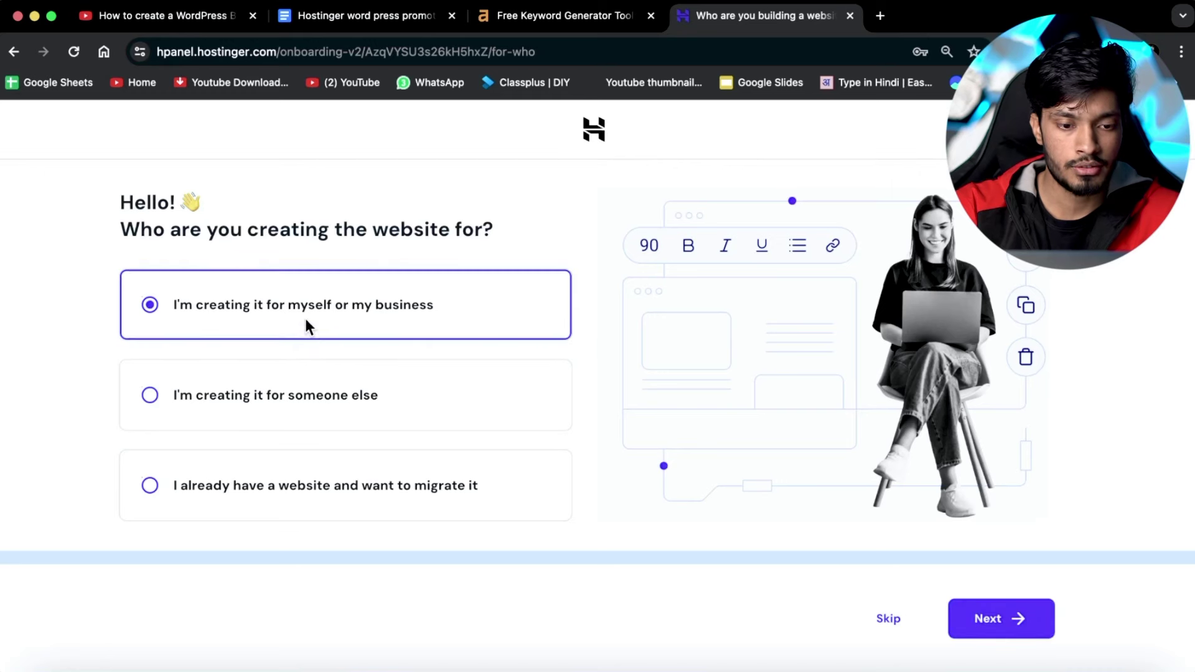
{"action": "left_click", "coordinate": [1006, 604]}
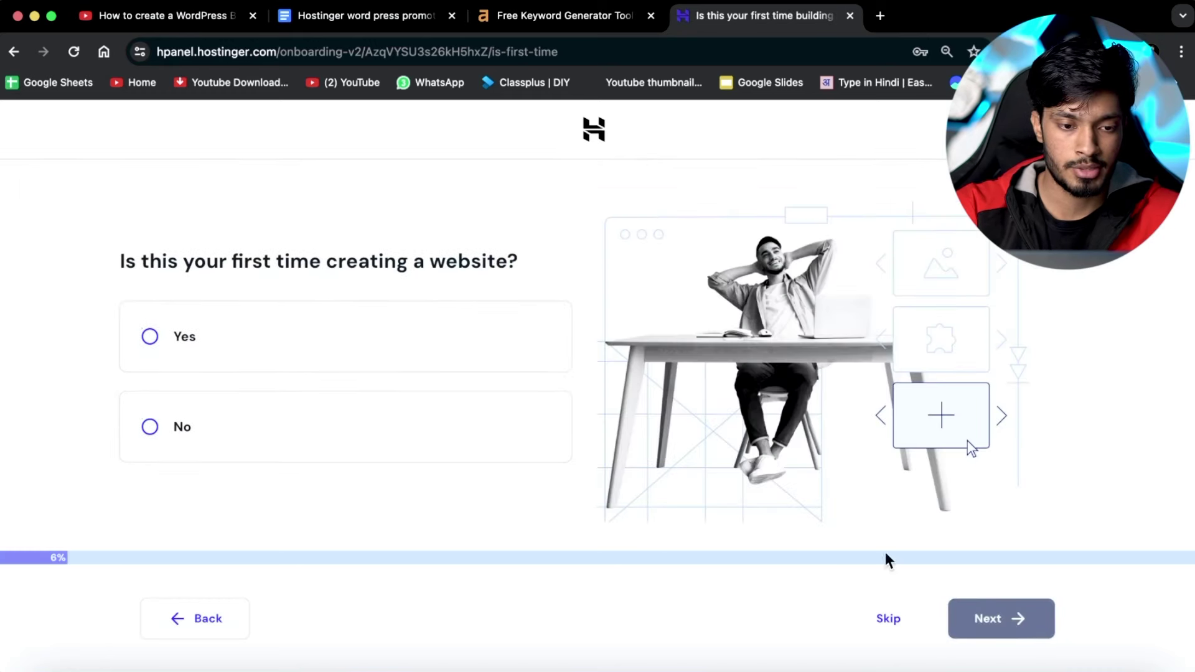
{"action": "left_click", "coordinate": [273, 323]}
{"action": "left_click", "coordinate": [1013, 618]}
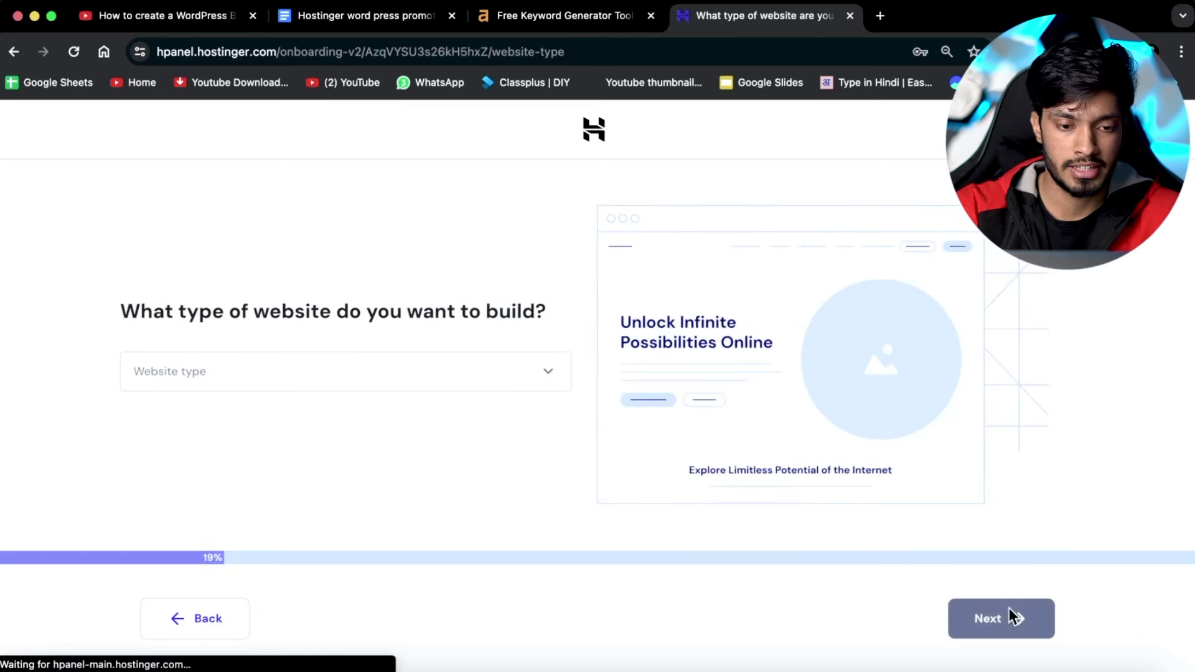
Set the website type to Blog and continue to the WordPress login details
{"action": "left_click", "coordinate": [393, 386]}
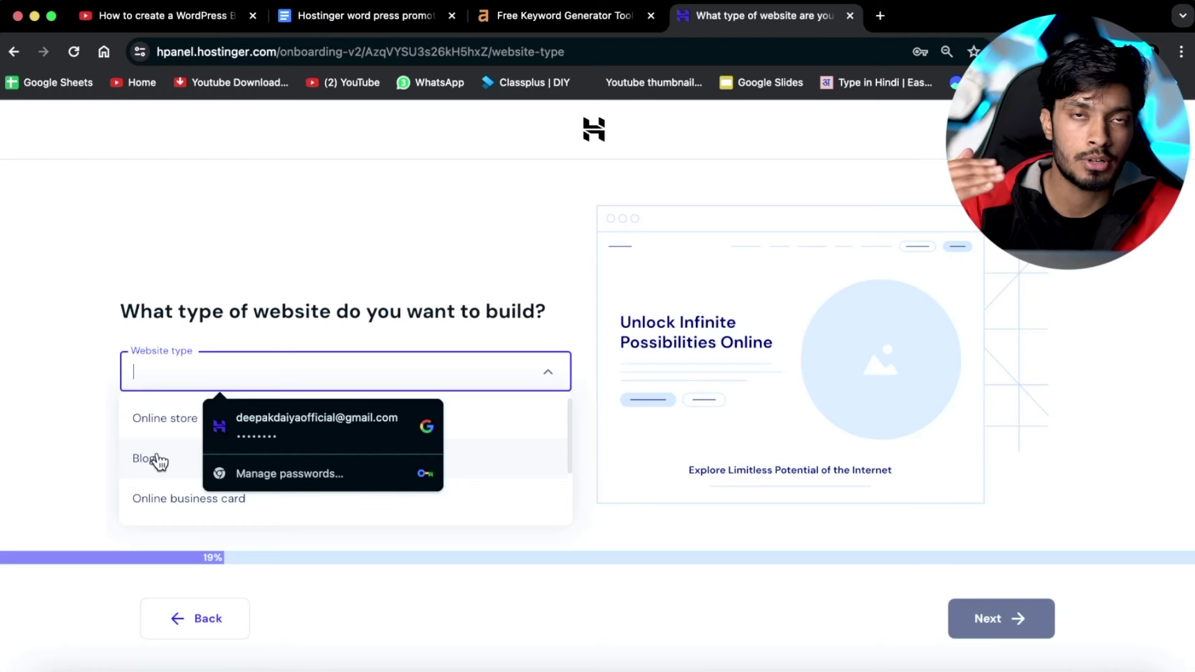
{"action": "left_click", "coordinate": [155, 459]}
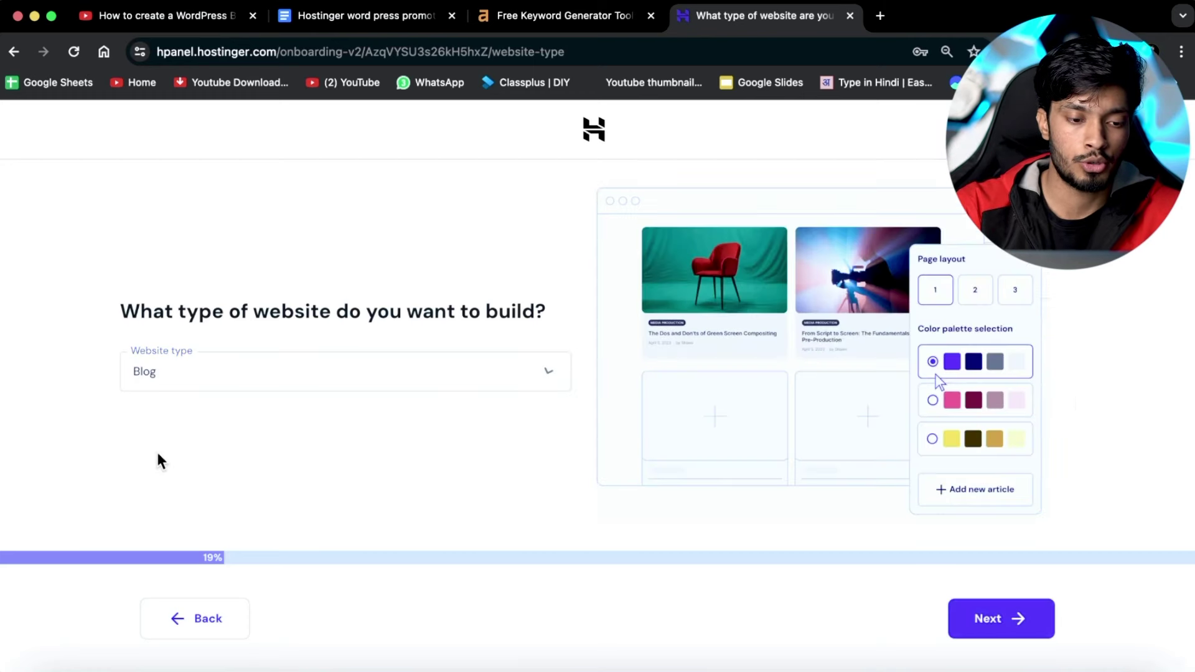
{"action": "left_click", "coordinate": [1015, 615]}
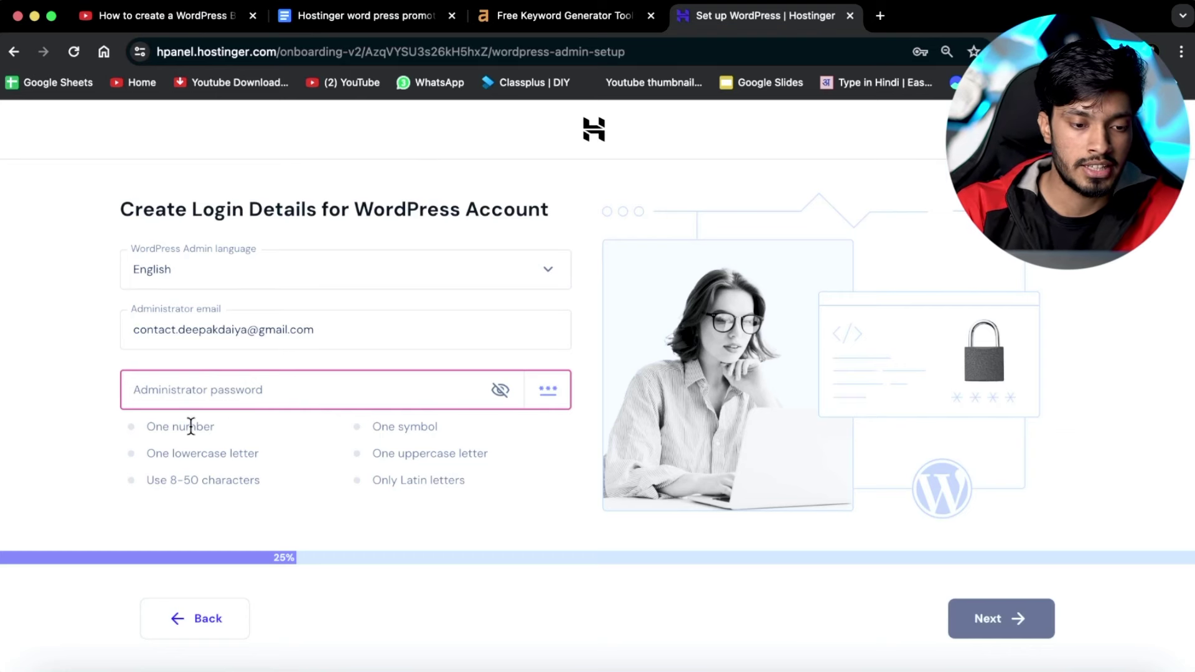
Enter the WordPress administrator password, submit the login details and decline saving the password in the browser
{"action": "key", "text": "super+v"}
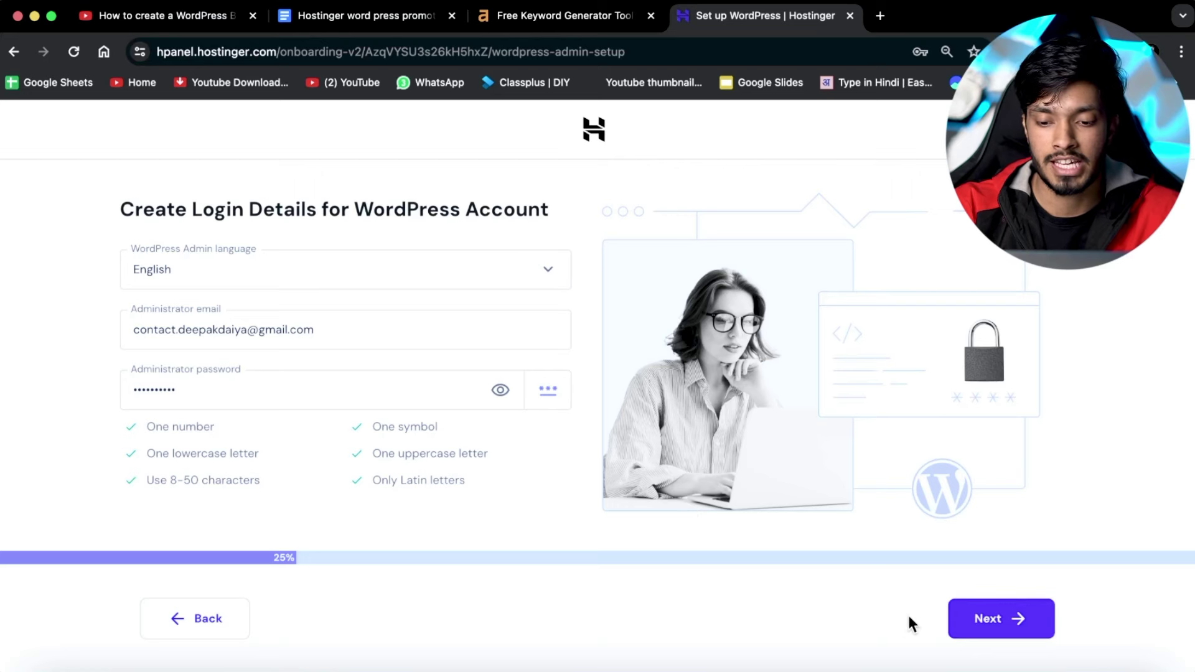
{"action": "left_click", "coordinate": [999, 619]}
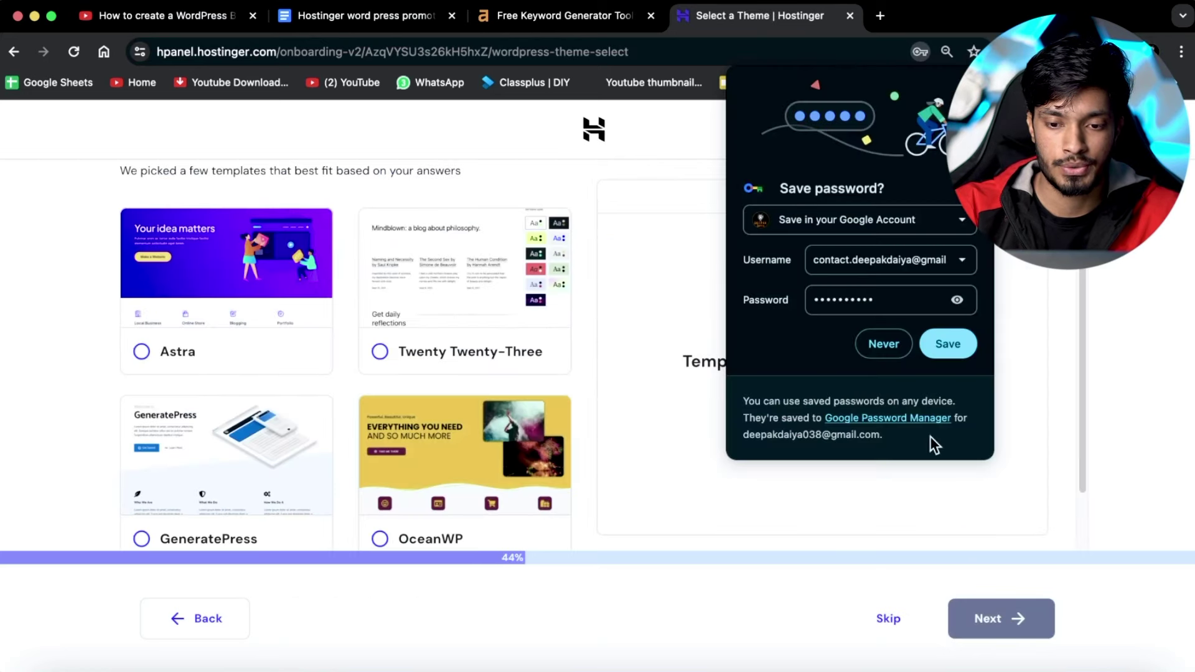
{"action": "left_click", "coordinate": [884, 343]}
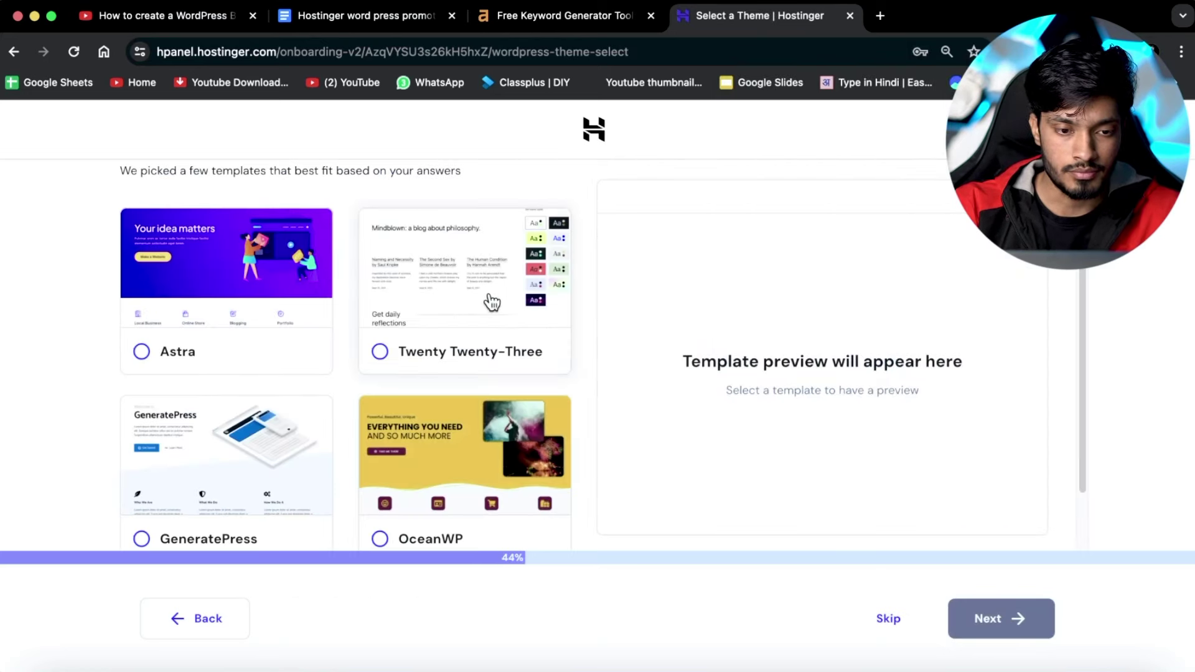
Choose the GeneratePress theme for the blog and accept the recommended pre-selected plugins
{"action": "scroll", "coordinate": [371, 299], "scroll_direction": "down", "scroll_amount": 2}
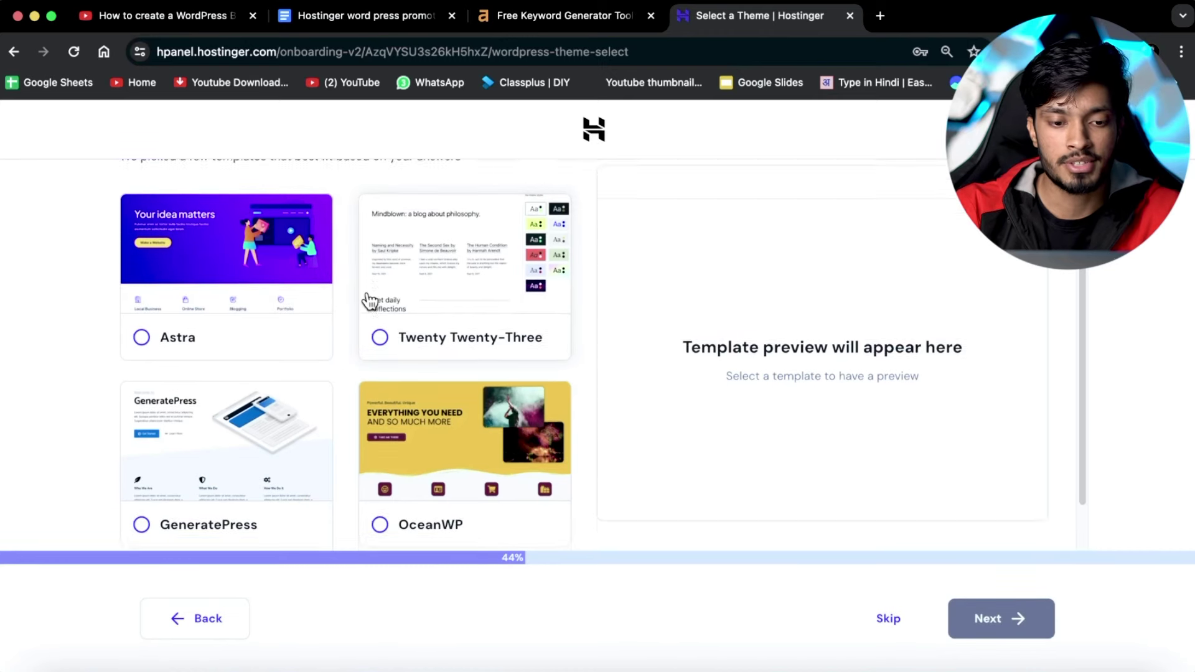
{"action": "scroll", "coordinate": [370, 302], "scroll_direction": "up", "scroll_amount": 2}
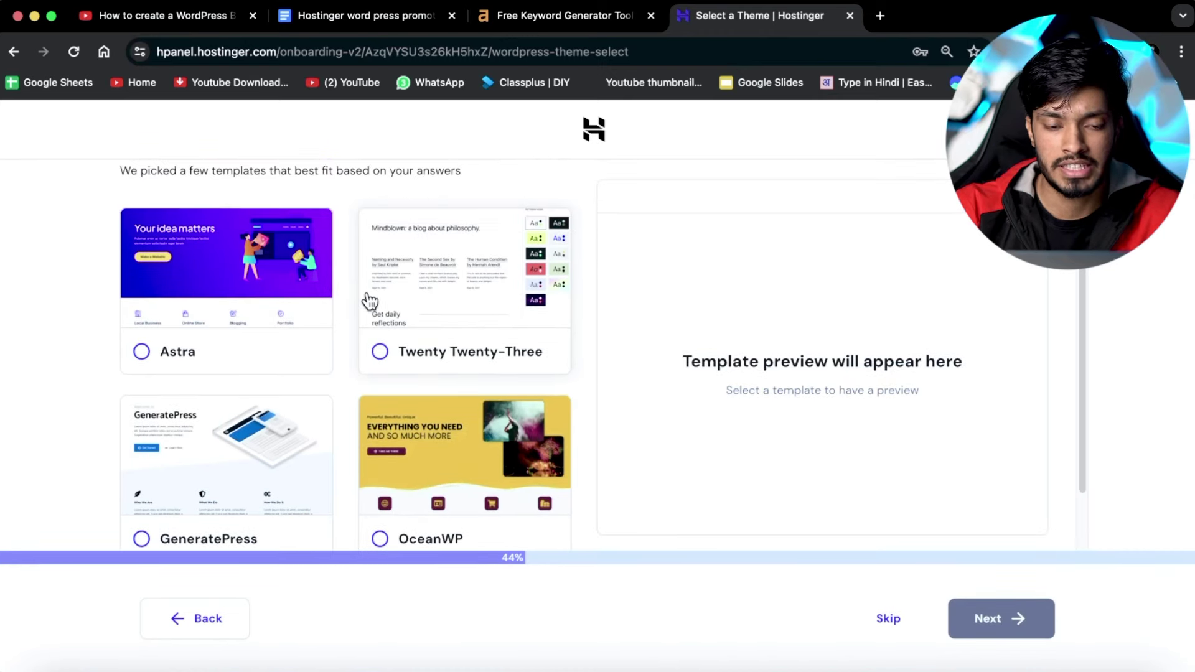
{"action": "scroll", "coordinate": [371, 301], "scroll_direction": "down", "scroll_amount": 2}
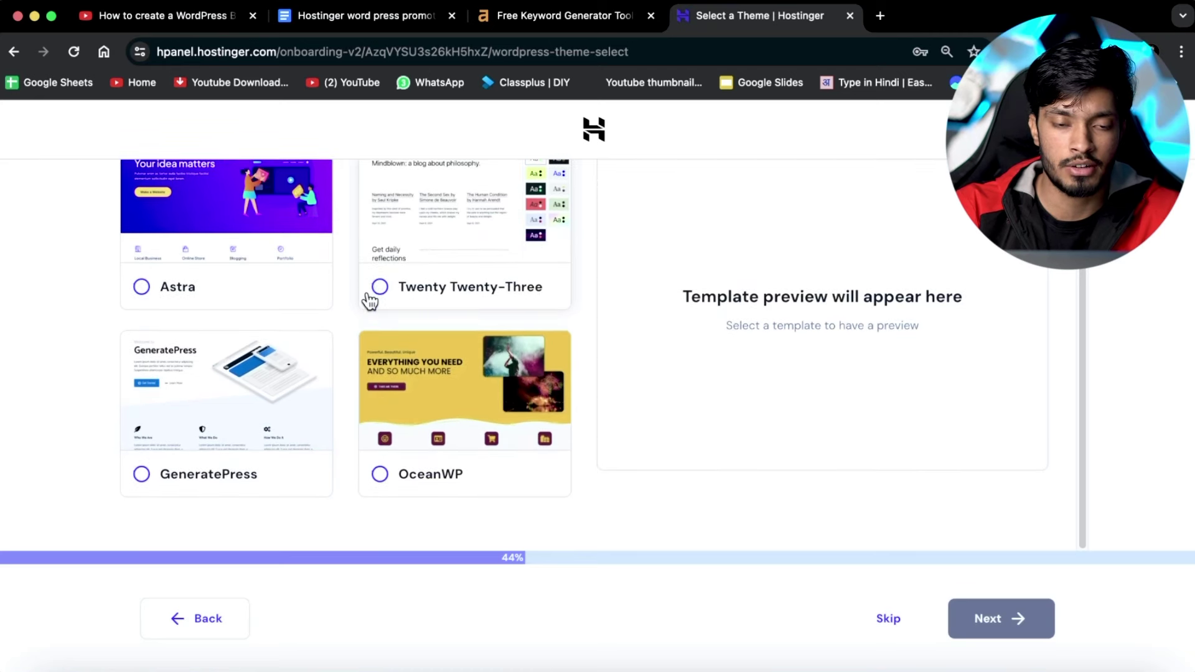
{"action": "left_click", "coordinate": [141, 475]}
{"action": "left_click", "coordinate": [1015, 619]}
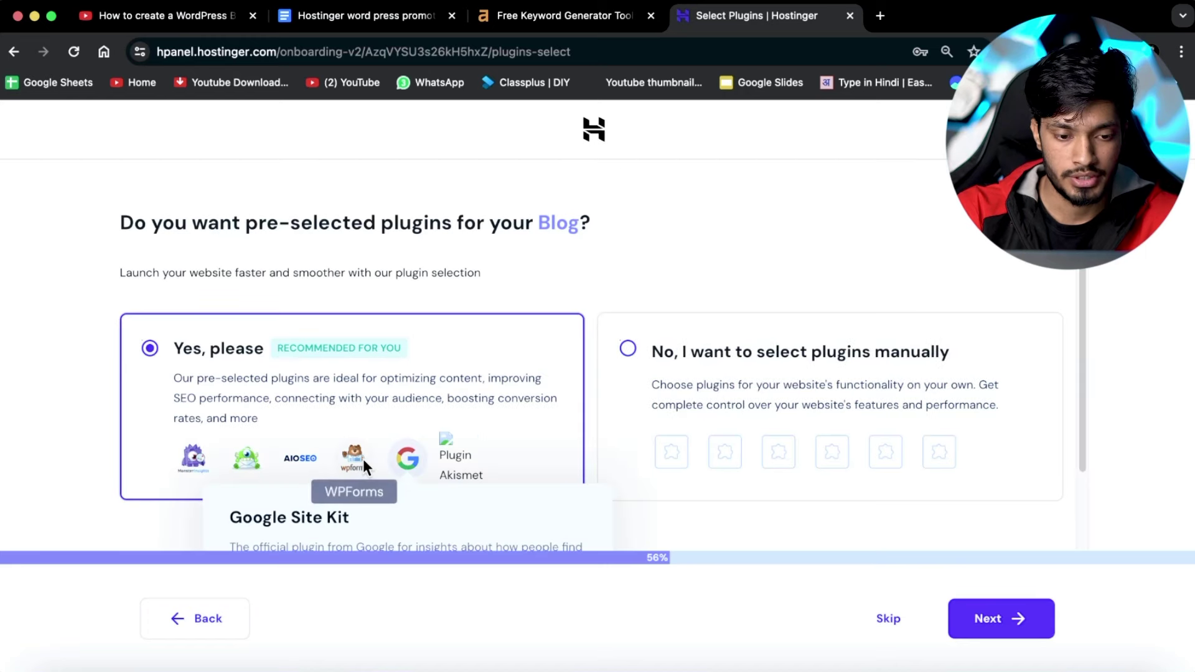
{"action": "left_click", "coordinate": [979, 617]}
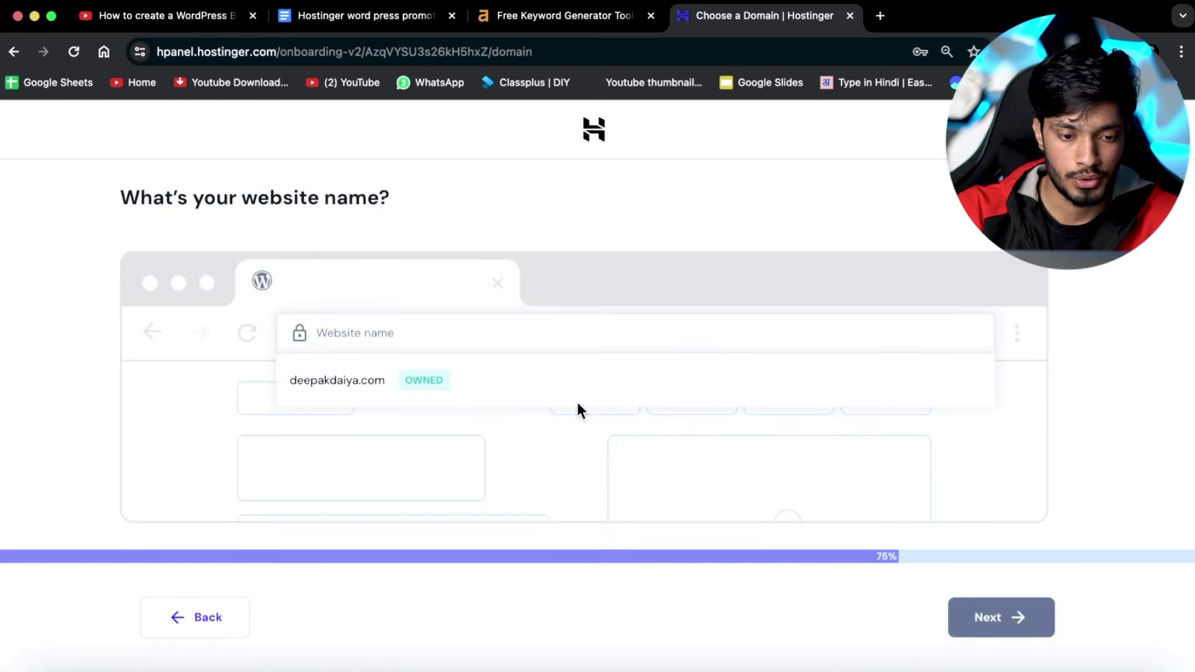
Select the owned domain as the website name and keep India as the target audience country to start building the site
{"action": "left_click", "coordinate": [480, 382]}
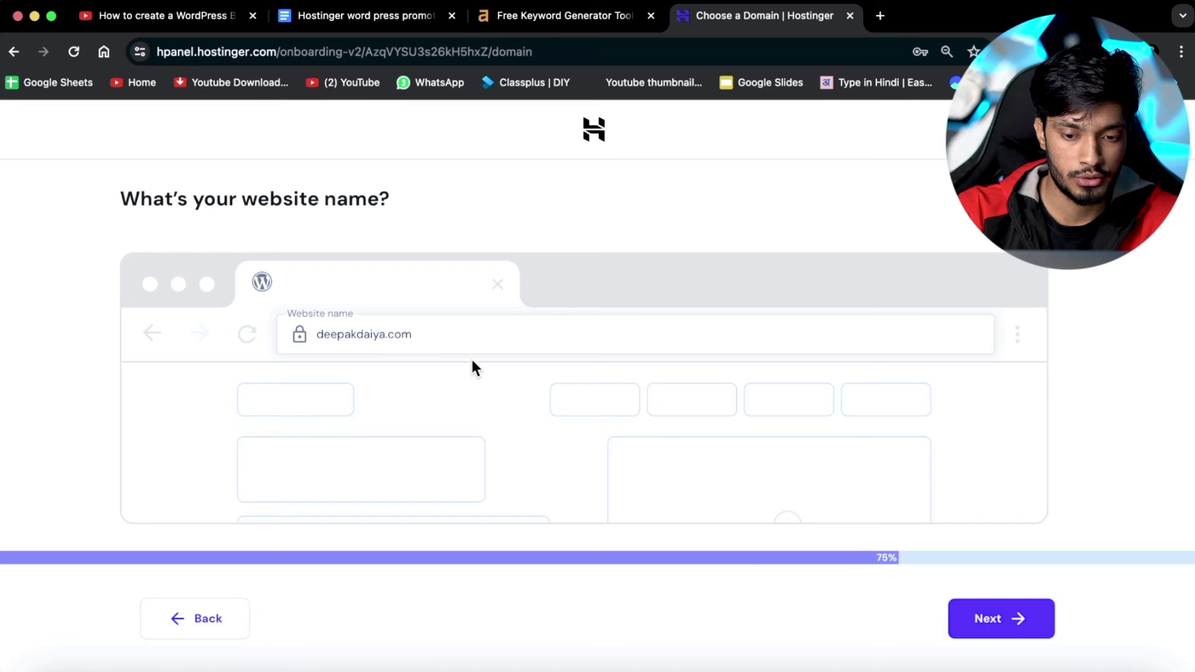
{"action": "left_click", "coordinate": [1005, 618]}
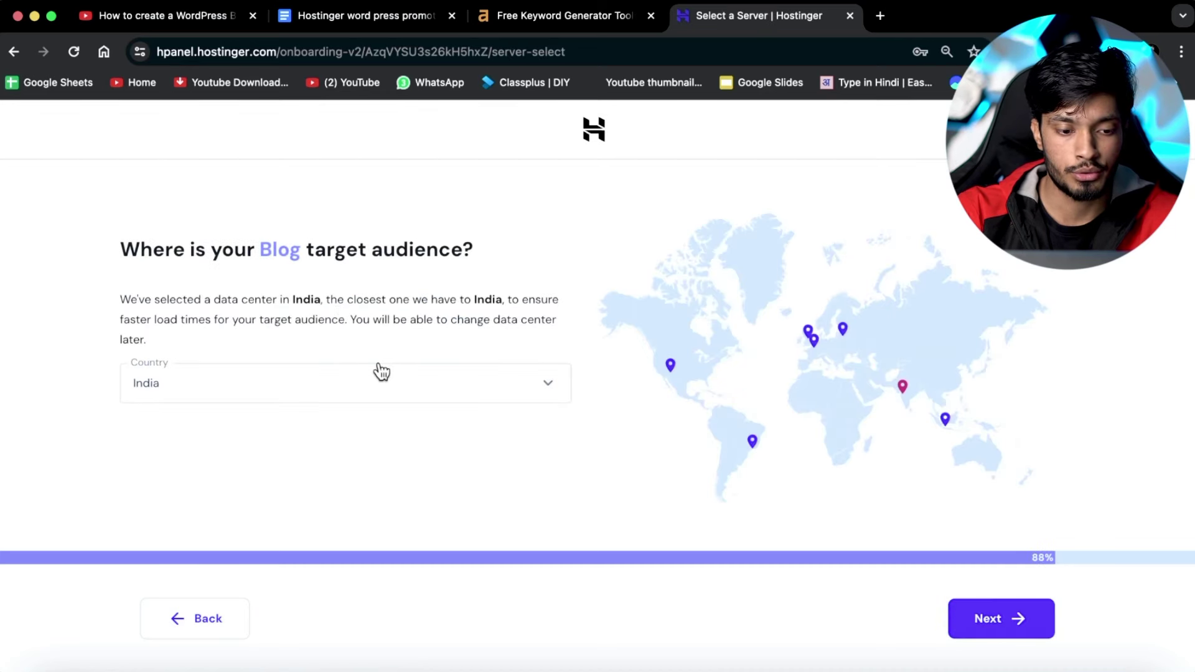
{"action": "left_click", "coordinate": [997, 619]}
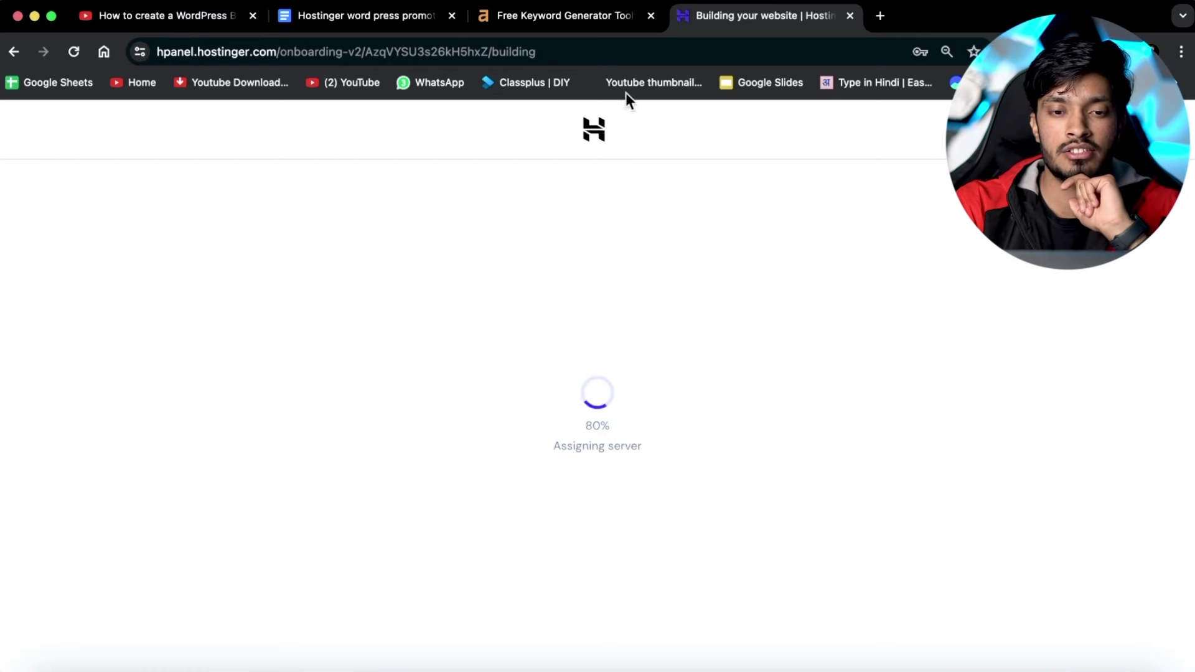
Switch to the Ahrefs Free Keyword Generator and search Google keyword ideas for "motivational stories" in India
{"action": "left_click", "coordinate": [552, 15]}
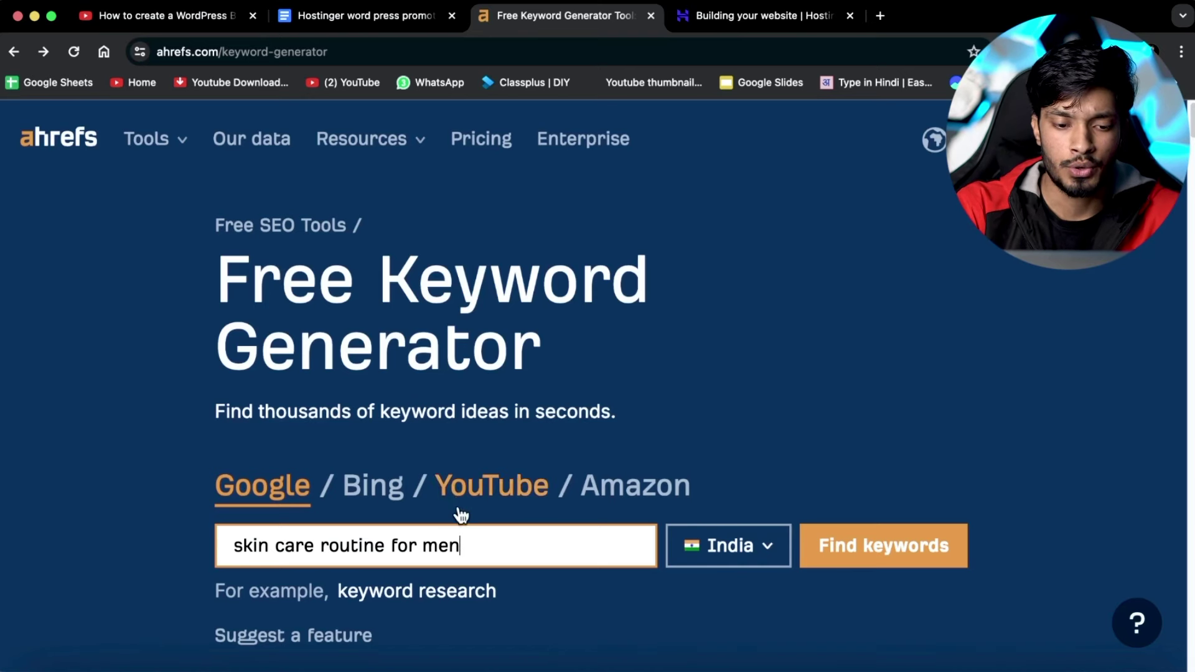
{"action": "key", "text": "super+a"}
{"action": "key", "text": "BackSpace"}
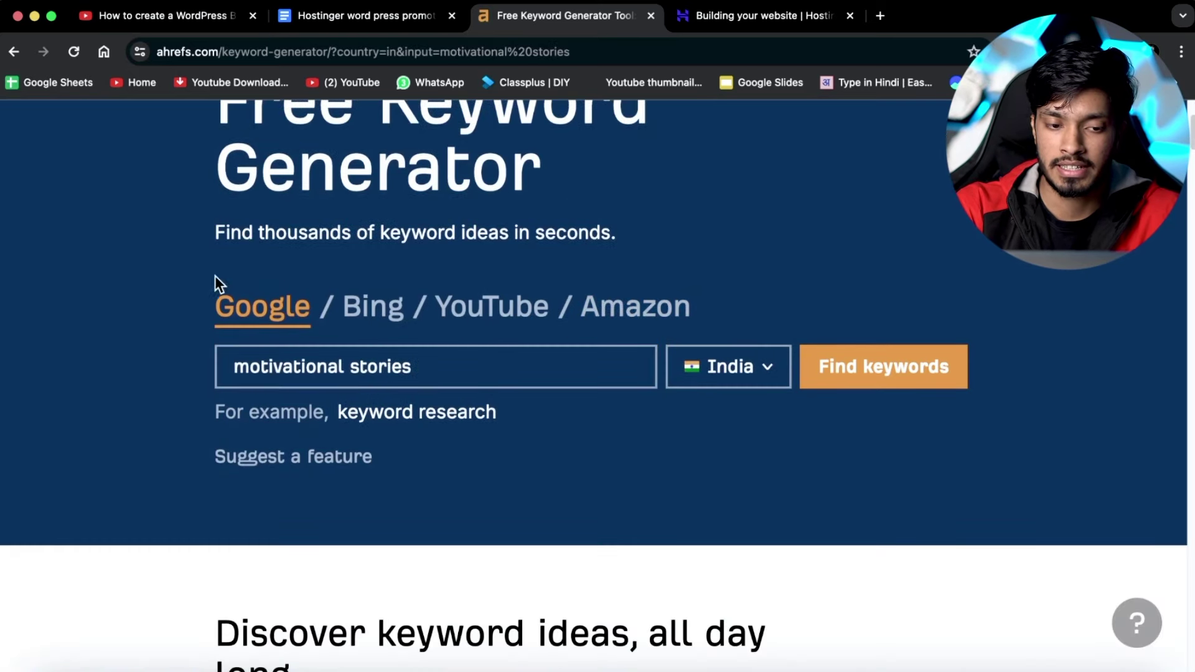
{"action": "left_click_drag", "start_coordinate": [411, 367], "coordinate": [288, 368]}
{"action": "left_click", "coordinate": [752, 431]}
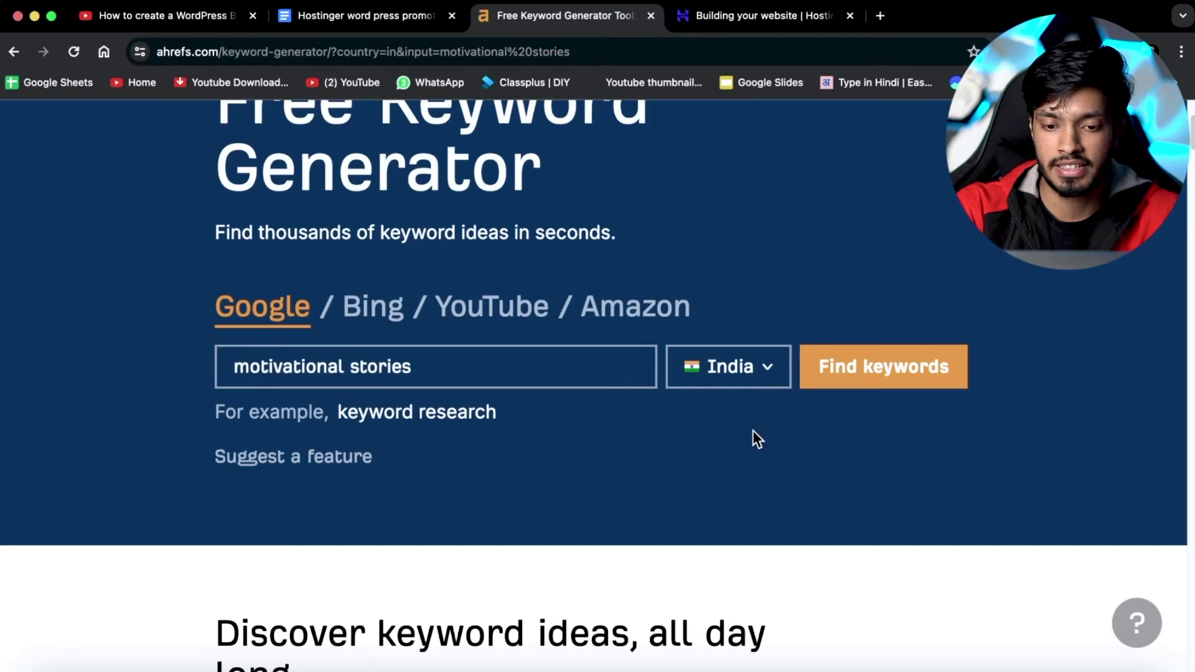
{"action": "left_click", "coordinate": [853, 372]}
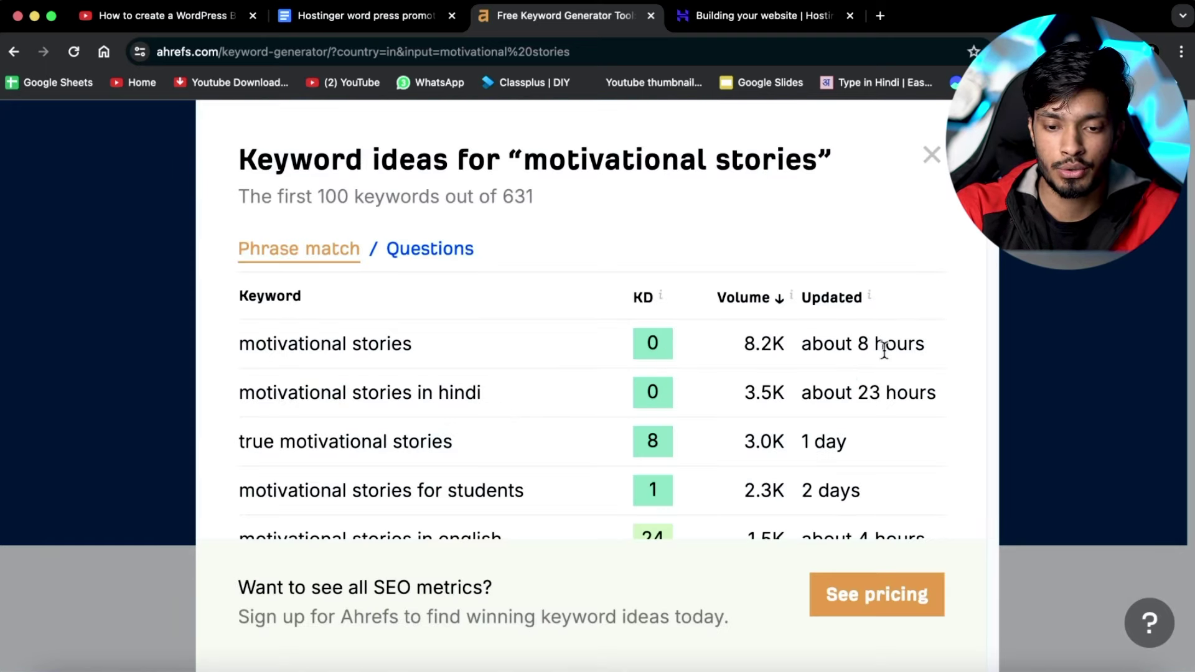
Examine the difficulty, volume and update age of the suggested keywords and close the keyword ideas
{"action": "left_click_drag", "start_coordinate": [885, 347], "coordinate": [843, 346]}
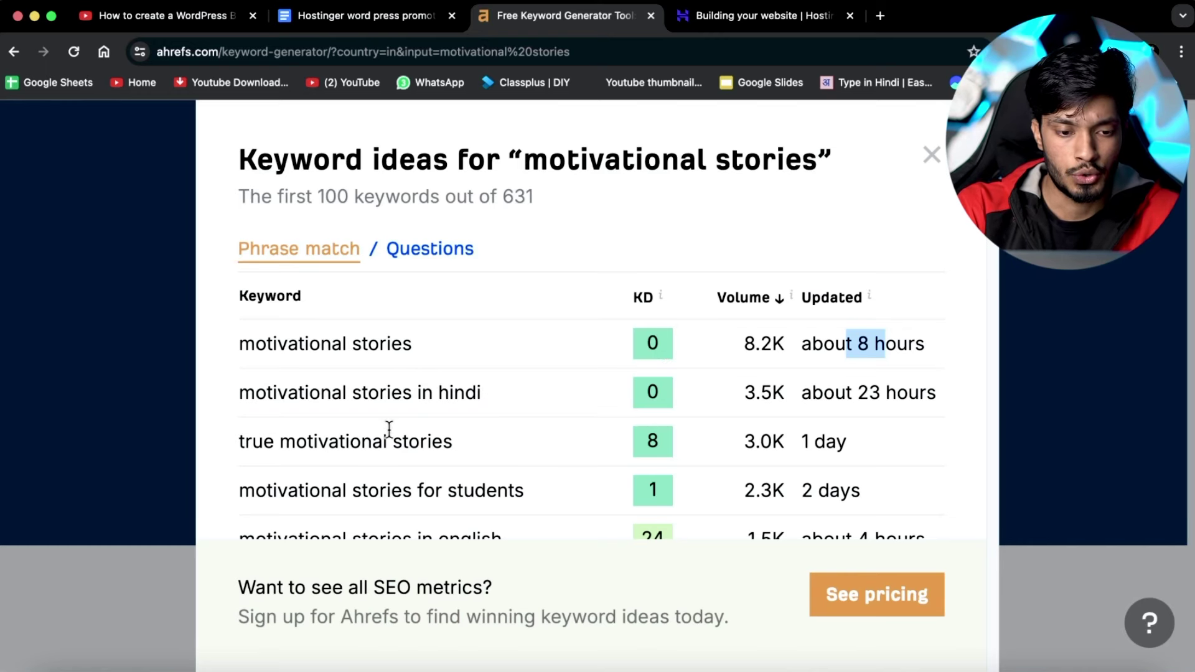
{"action": "scroll", "coordinate": [389, 430], "scroll_direction": "down", "scroll_amount": 2}
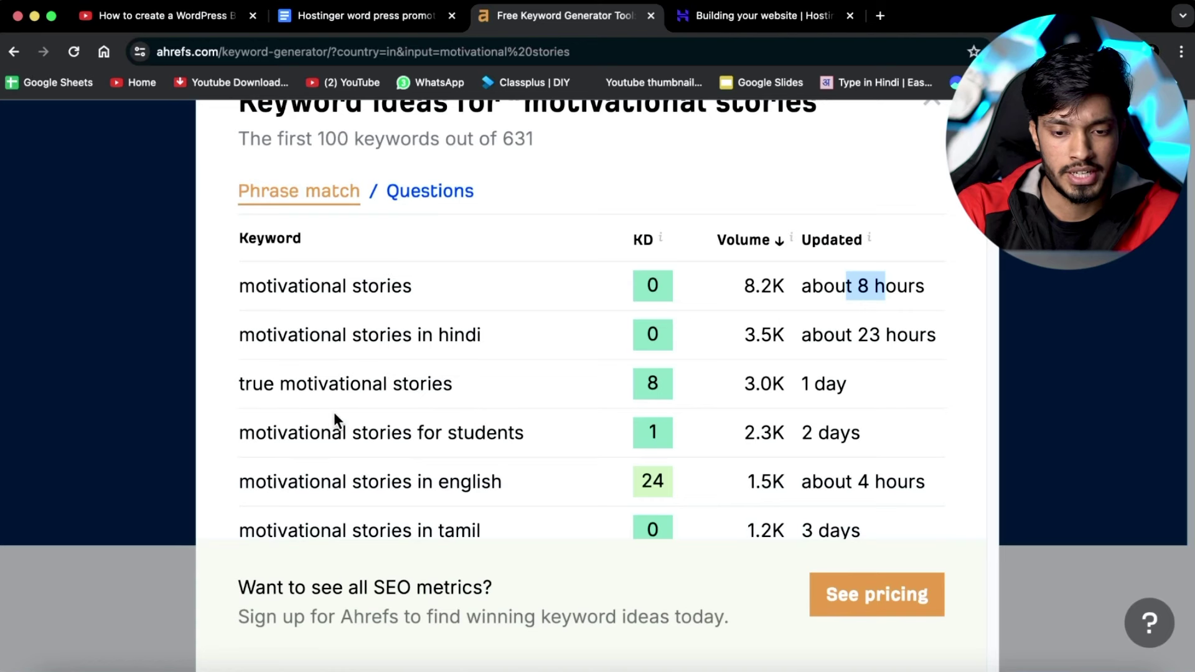
{"action": "scroll", "coordinate": [613, 416], "scroll_direction": "up", "scroll_amount": 1}
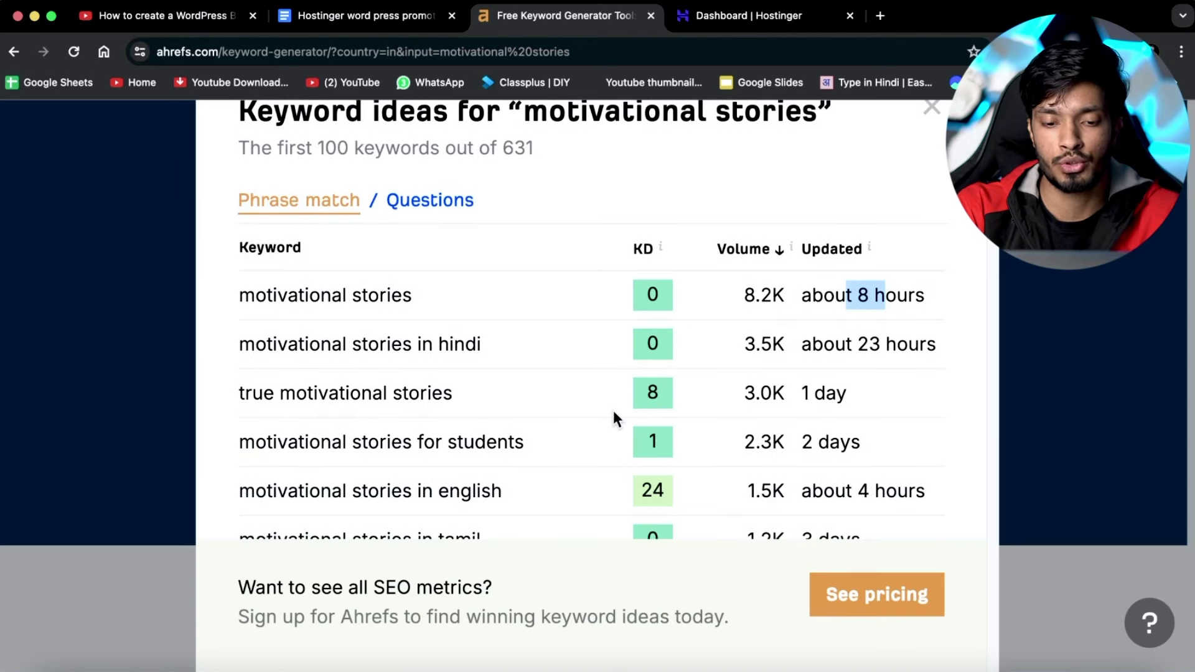
{"action": "left_click", "coordinate": [931, 111]}
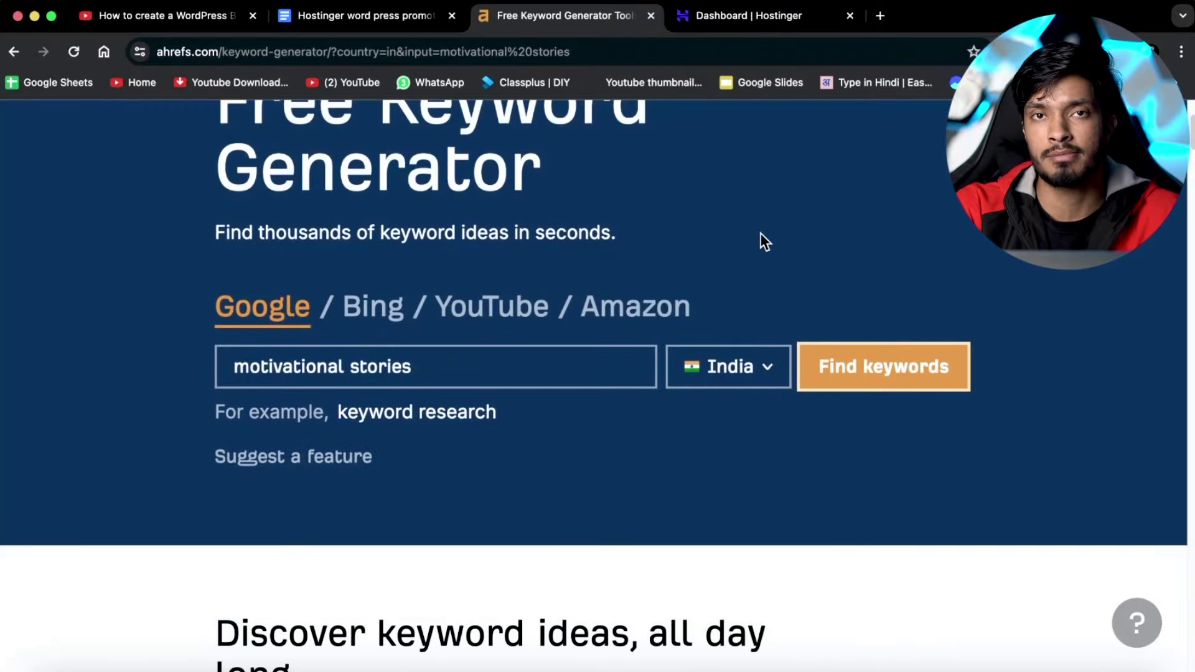
Return to the Hostinger dashboard, dismiss the setup experience survey and open the new website
{"action": "key", "text": "ctrl+Tab"}
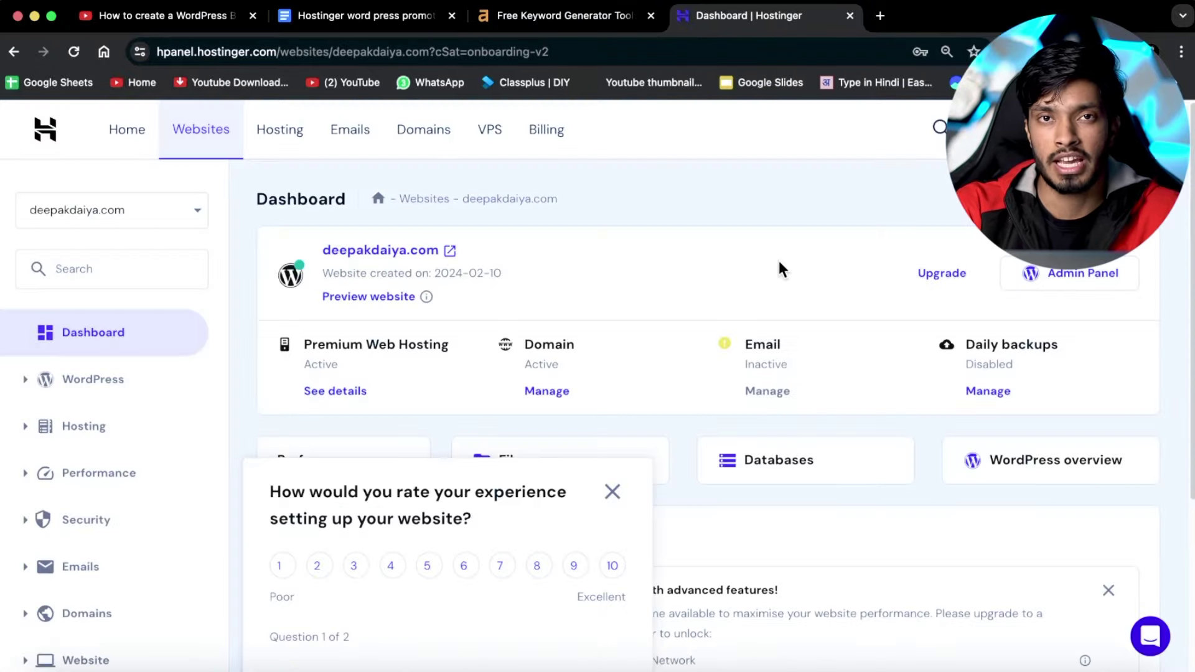
{"action": "left_click", "coordinate": [614, 493]}
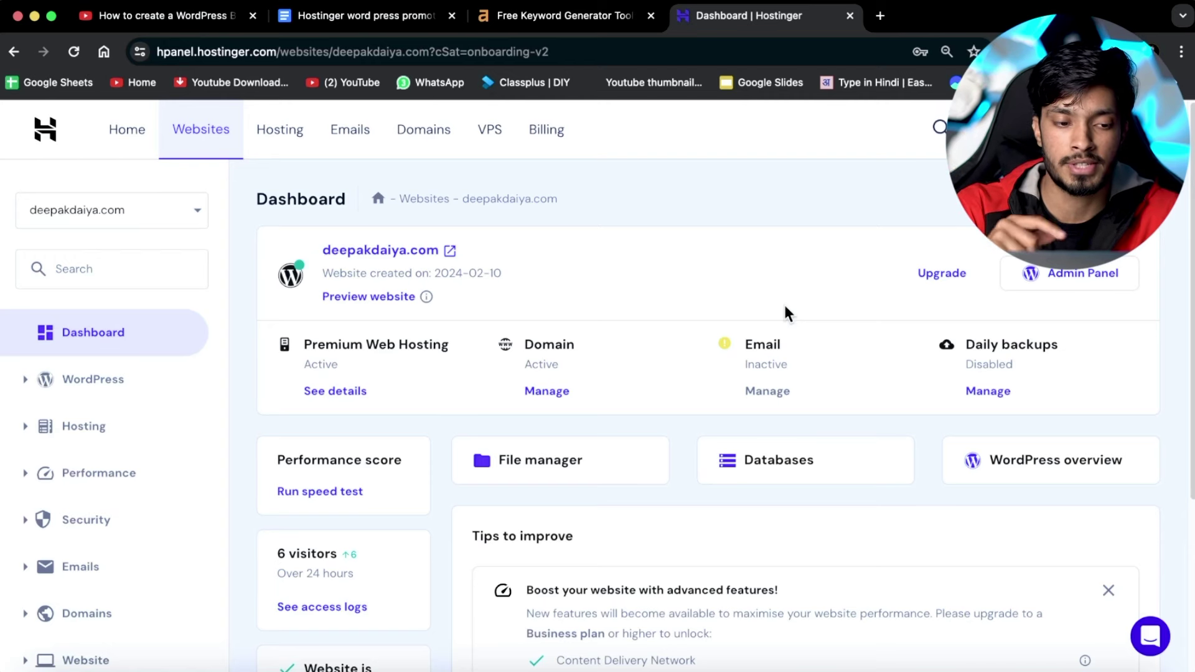
{"action": "left_click", "coordinate": [428, 251]}
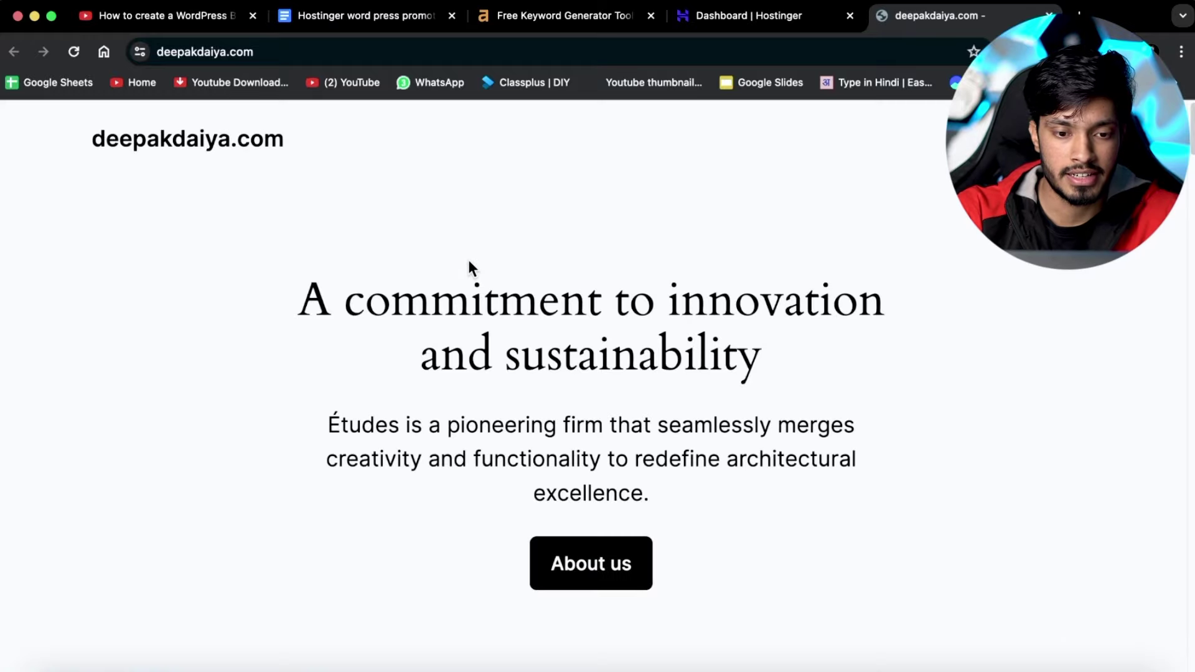
Review the new website's home page from the heading down to the subscriber sign-up section and close the page
{"action": "scroll", "coordinate": [468, 259], "scroll_direction": "down", "scroll_amount": 10}
{"action": "scroll", "coordinate": [468, 259], "scroll_direction": "down", "scroll_amount": 15}
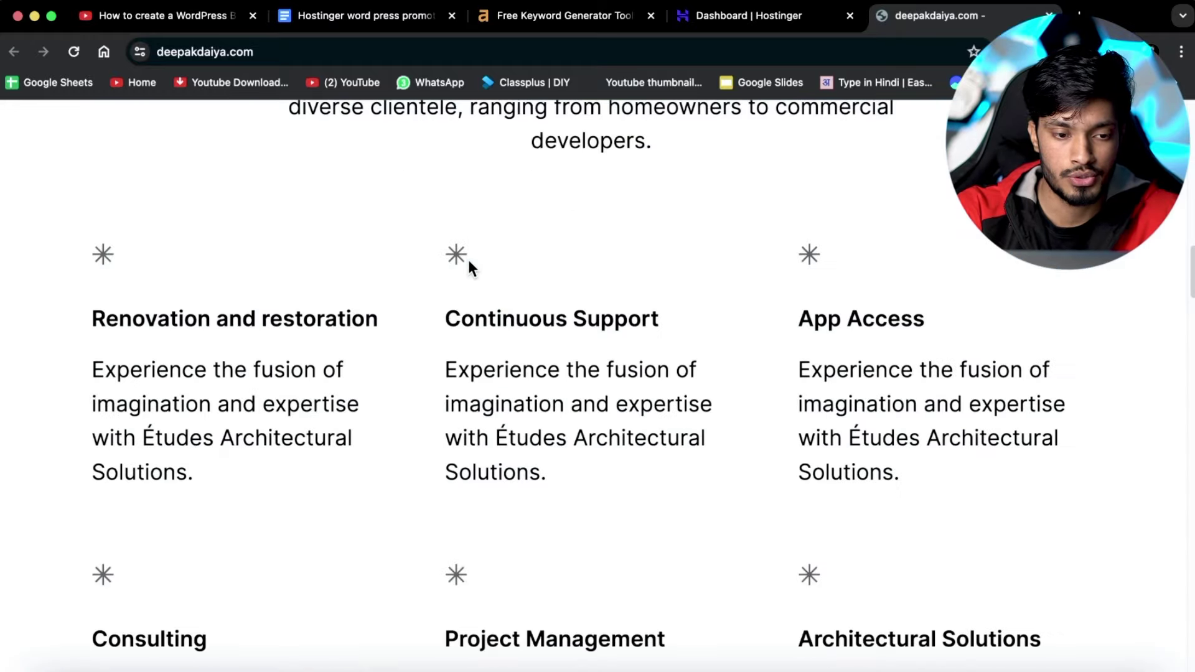
{"action": "scroll", "coordinate": [471, 268], "scroll_direction": "down", "scroll_amount": 15}
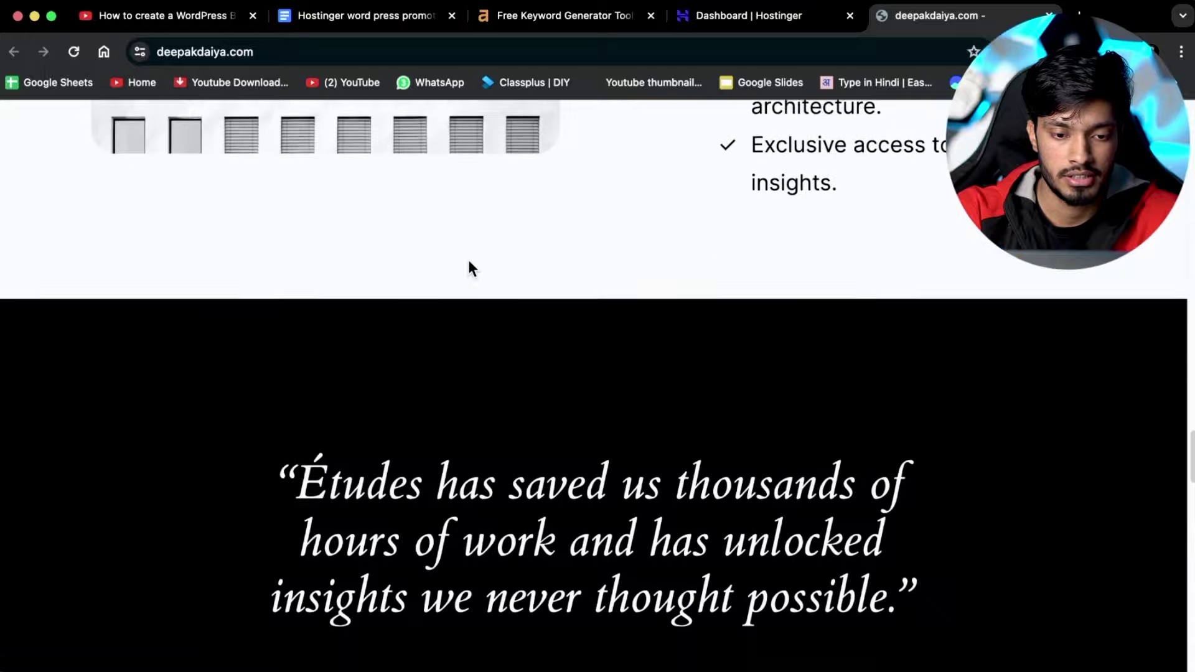
{"action": "scroll", "coordinate": [471, 269], "scroll_direction": "down", "scroll_amount": 15}
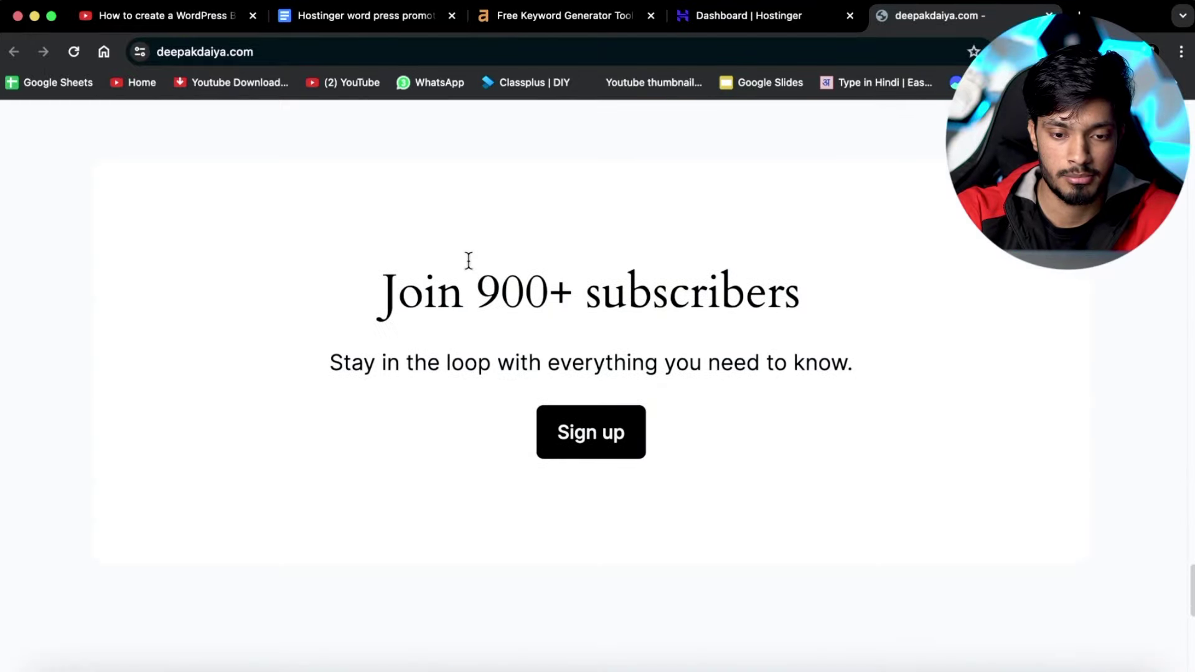
{"action": "scroll", "coordinate": [471, 264], "scroll_direction": "up", "scroll_amount": 10}
{"action": "scroll", "coordinate": [471, 264], "scroll_direction": "down", "scroll_amount": 10}
{"action": "scroll", "coordinate": [471, 268], "scroll_direction": "up", "scroll_amount": 20}
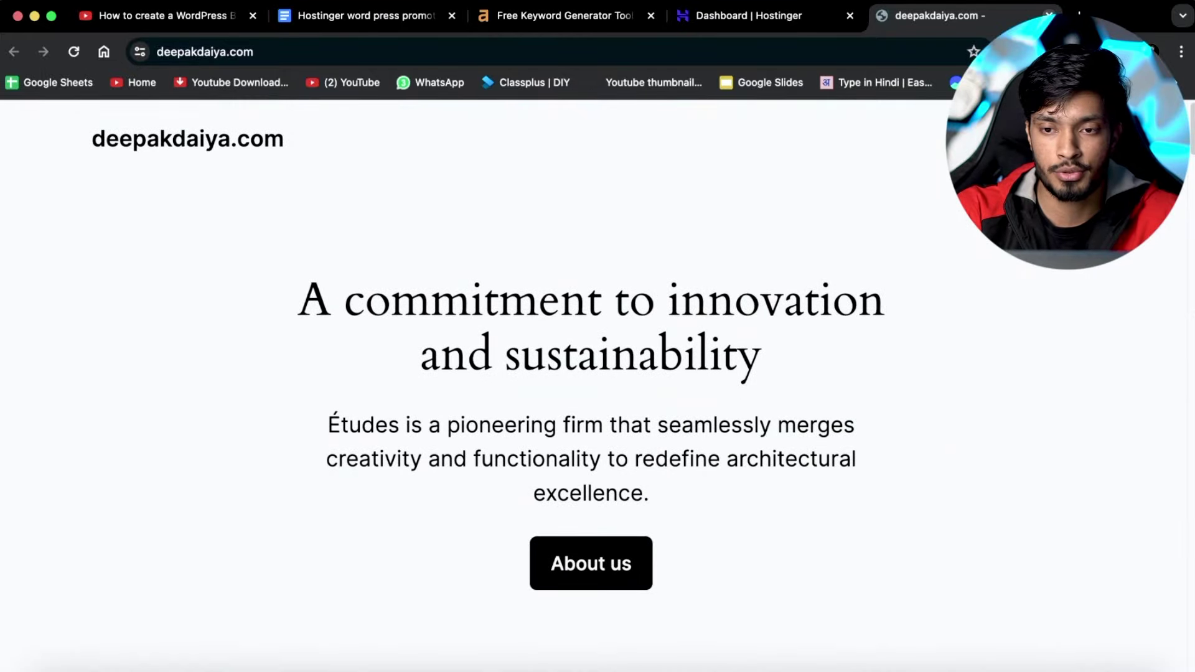
{"action": "key", "text": "super+w"}
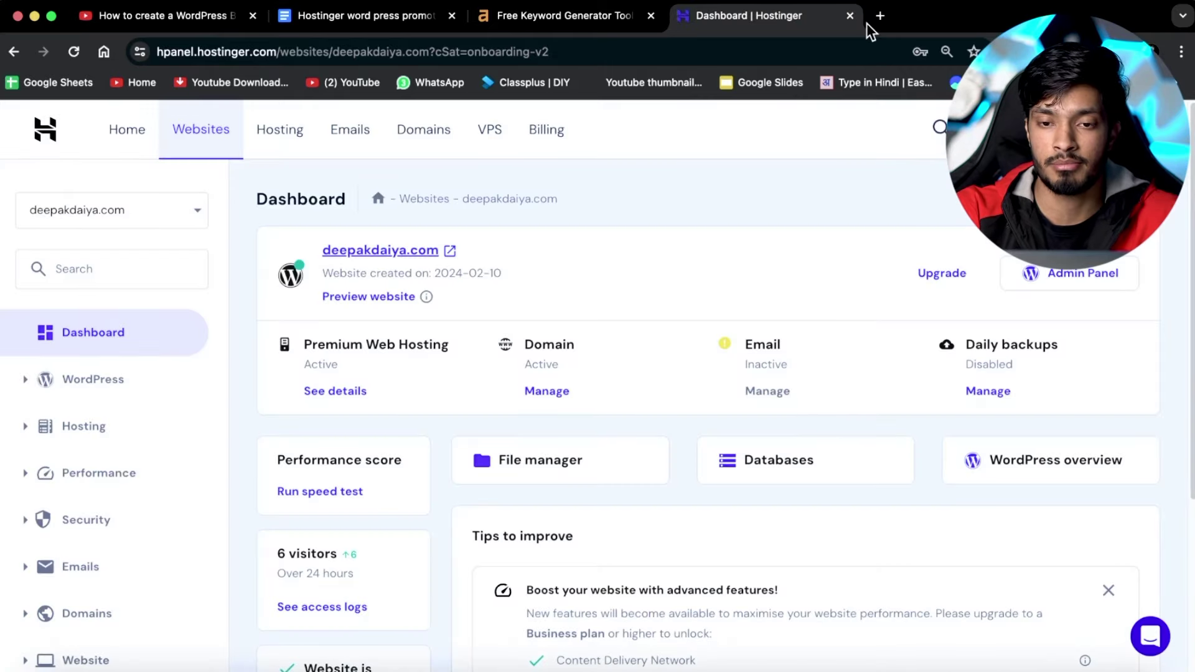
Reopen the closed website, highlight its domain name in the address and close the page again
{"action": "key", "text": "super+shift+t"}
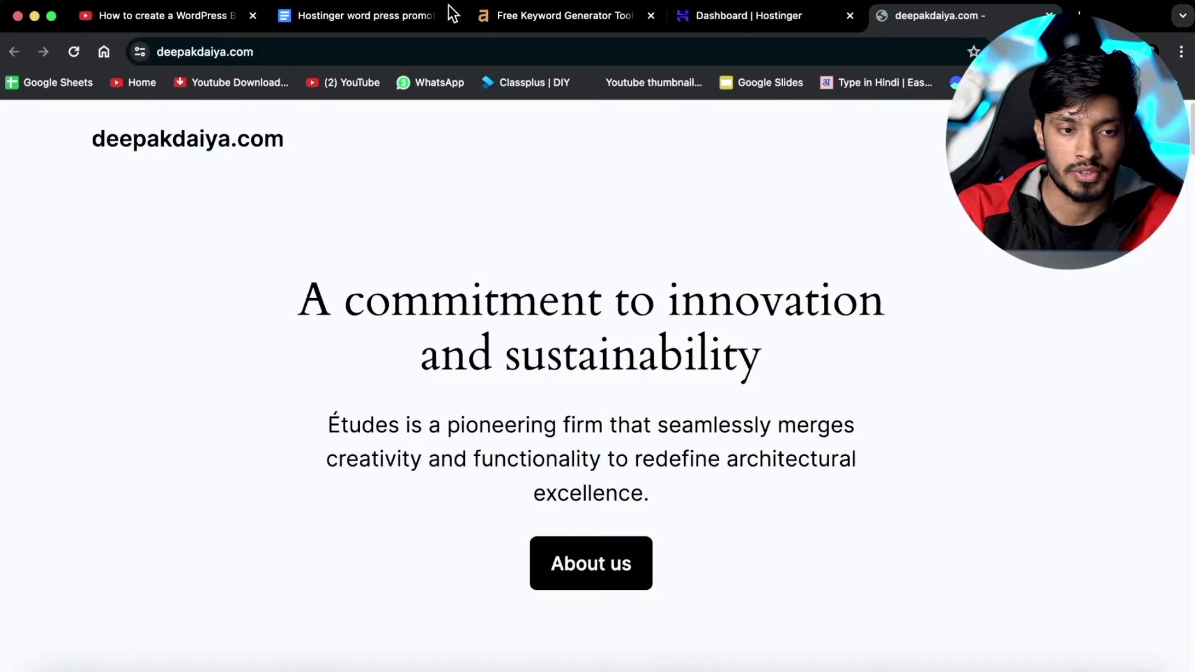
{"action": "left_click", "coordinate": [305, 44]}
{"action": "left_click", "coordinate": [301, 45]}
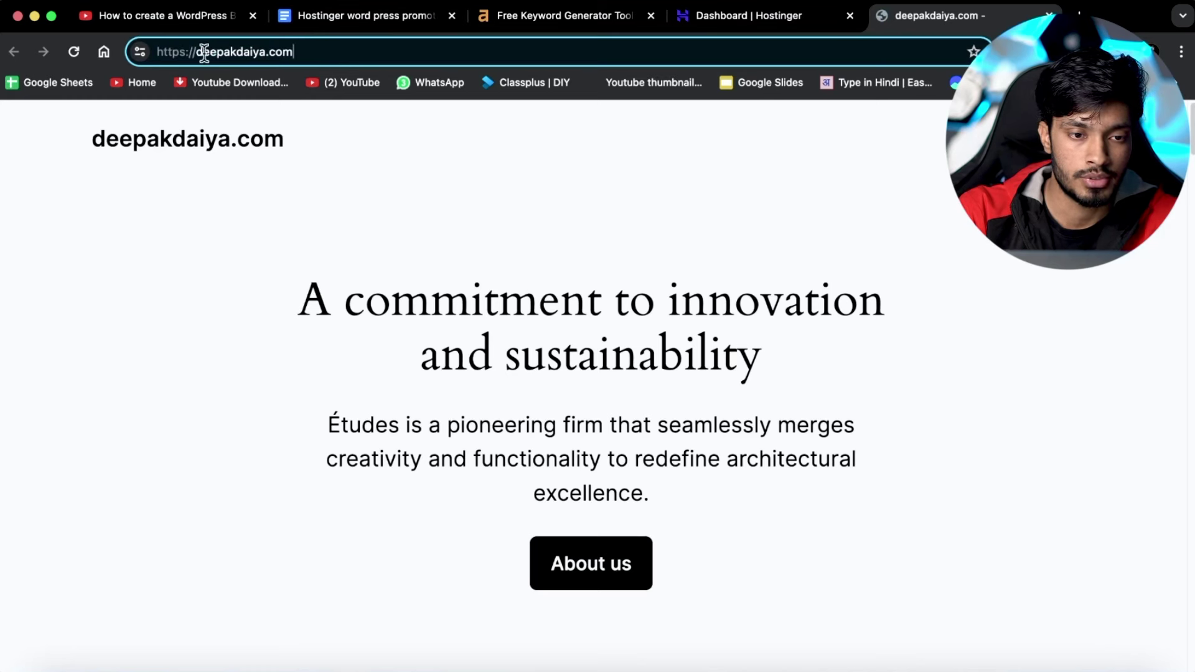
{"action": "left_click_drag", "start_coordinate": [197, 52], "coordinate": [320, 58]}
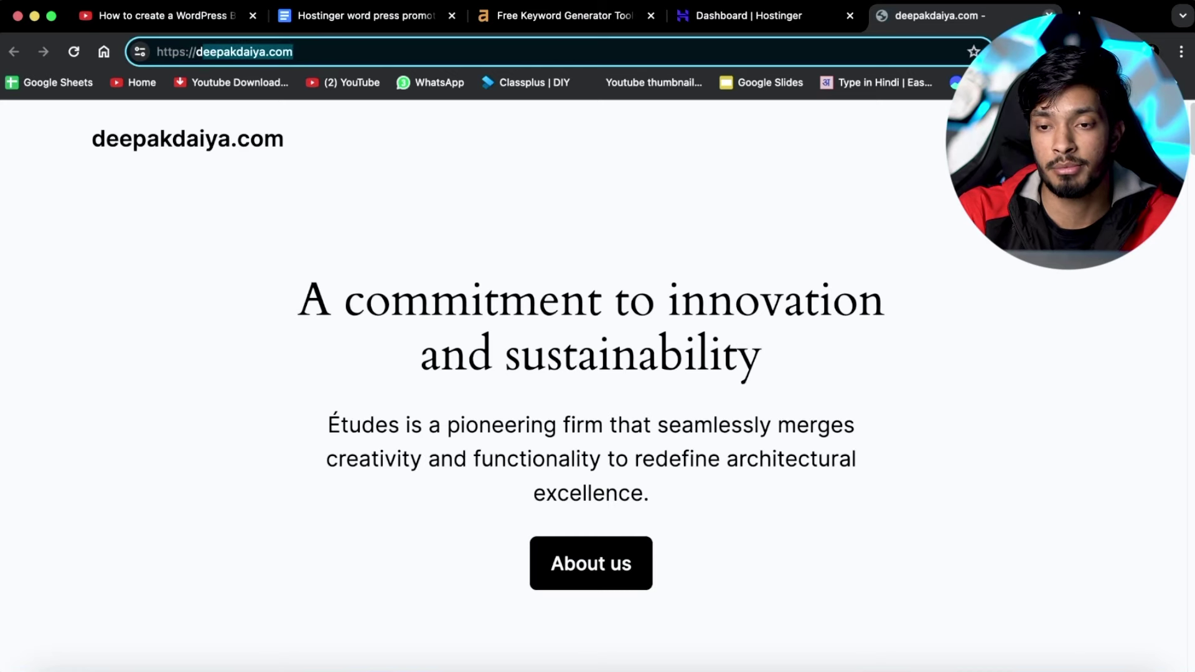
{"action": "key", "text": "super+w"}
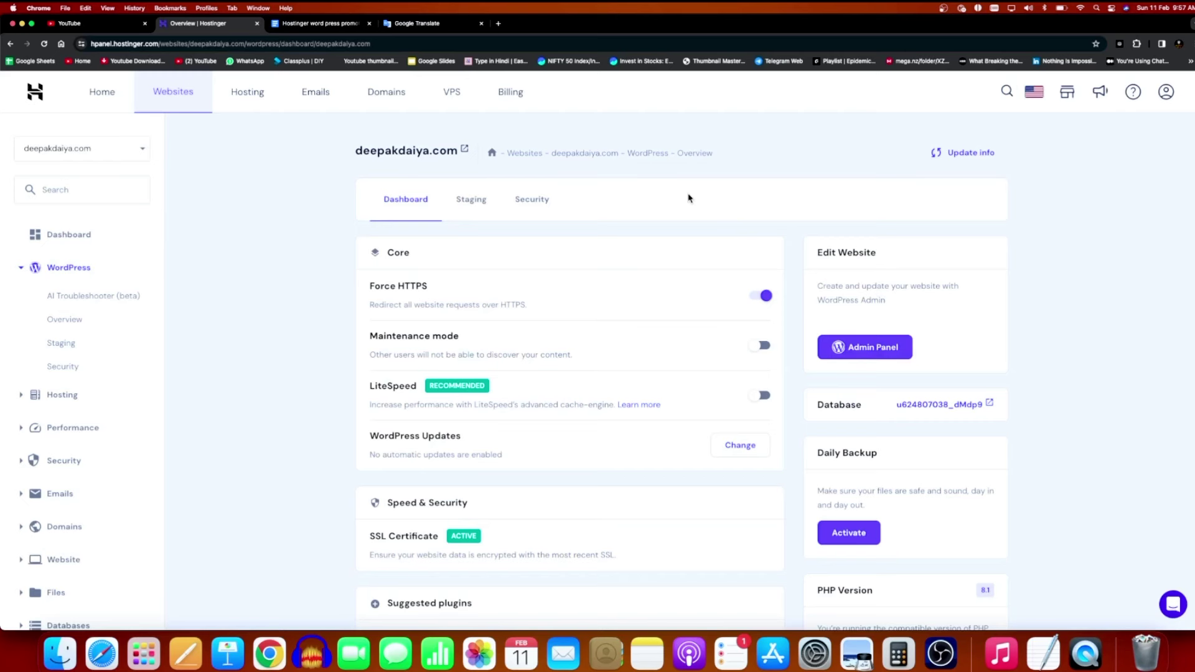
Review the site's WordPress overview in Hostinger and open its WordPress Admin Panel
{"action": "scroll", "coordinate": [99, 373], "scroll_direction": "down", "scroll_amount": 5}
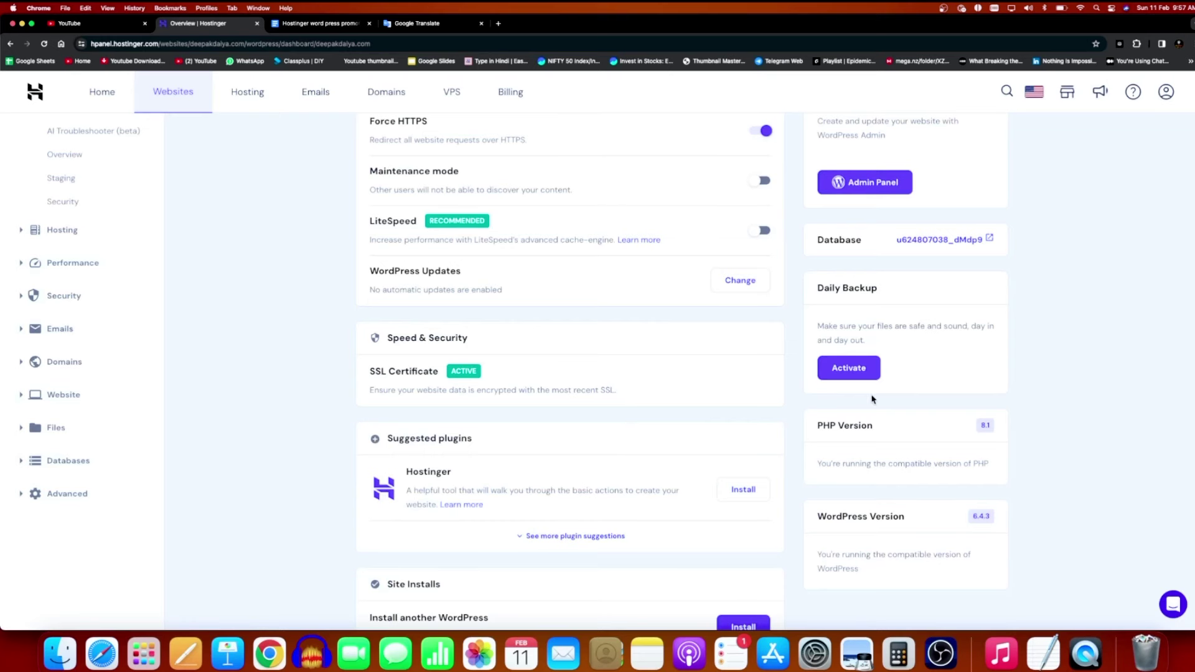
{"action": "scroll", "coordinate": [878, 397], "scroll_direction": "up", "scroll_amount": 5}
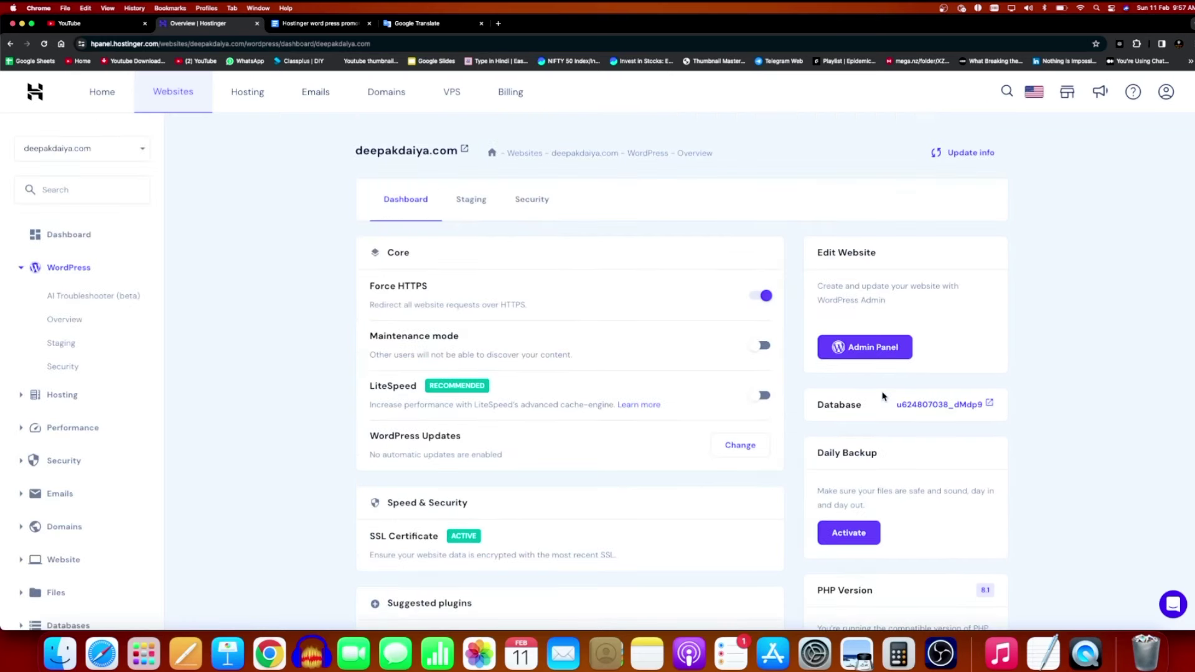
{"action": "left_click", "coordinate": [891, 353]}
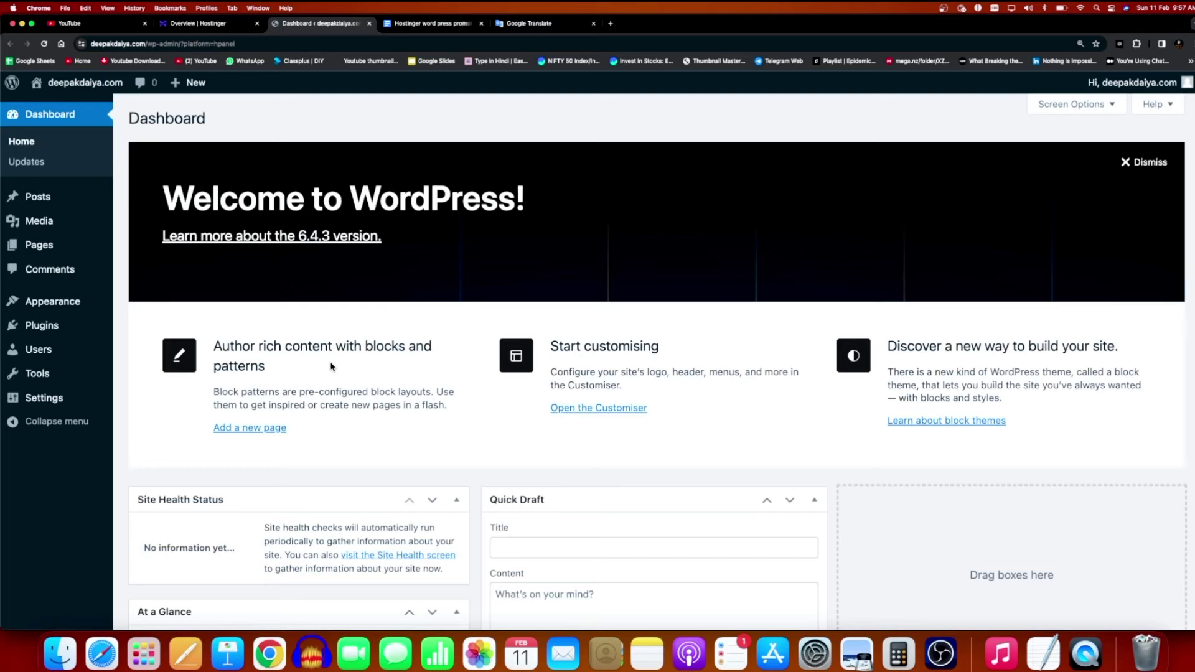
Visit the live site from the WordPress dashboard, check its front page and return to the dashboard
{"action": "mouse_move", "coordinate": [69, 84]}
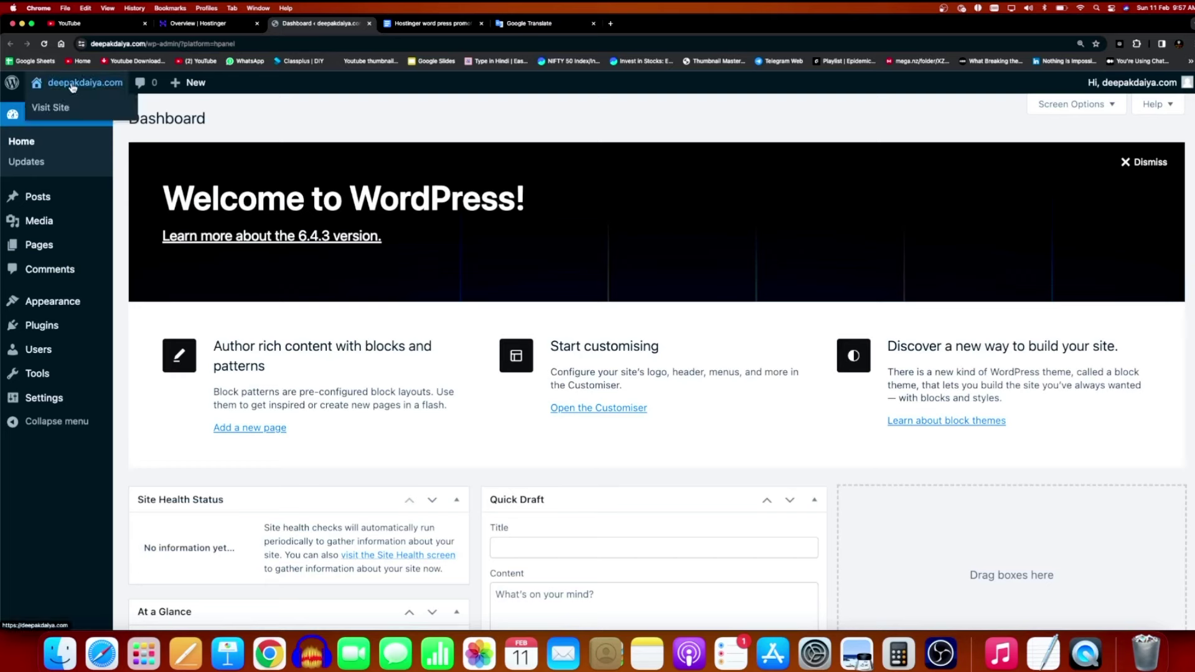
{"action": "left_click", "coordinate": [78, 111]}
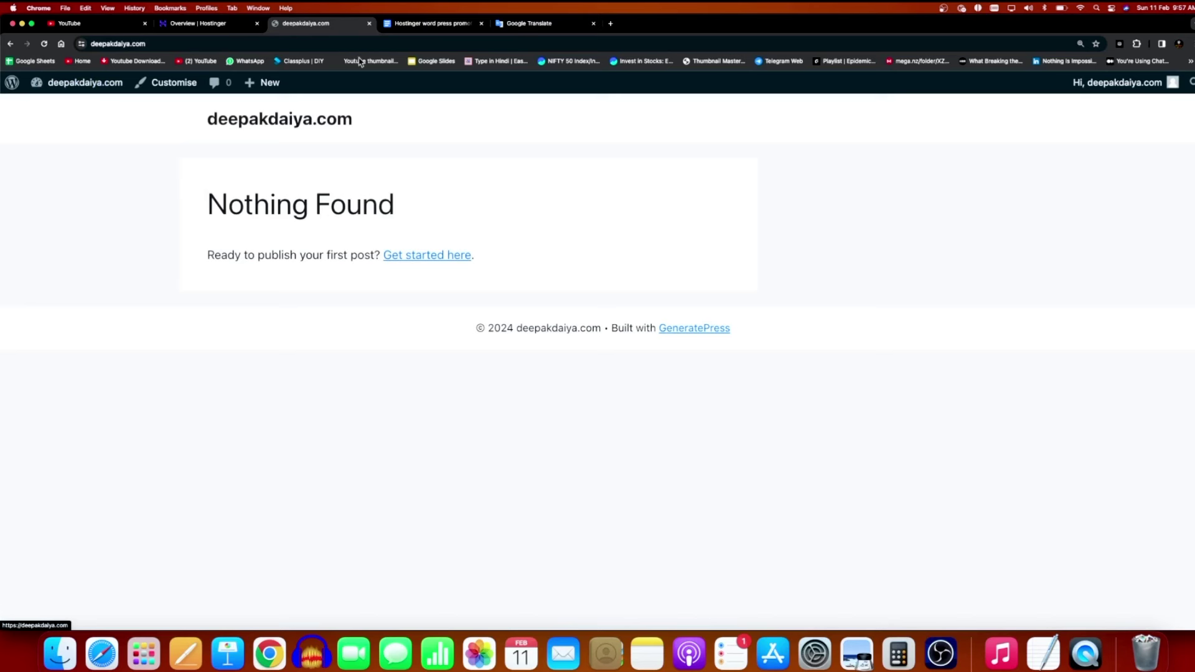
{"action": "scroll", "coordinate": [369, 28], "scroll_direction": "left", "scroll_amount": 5}
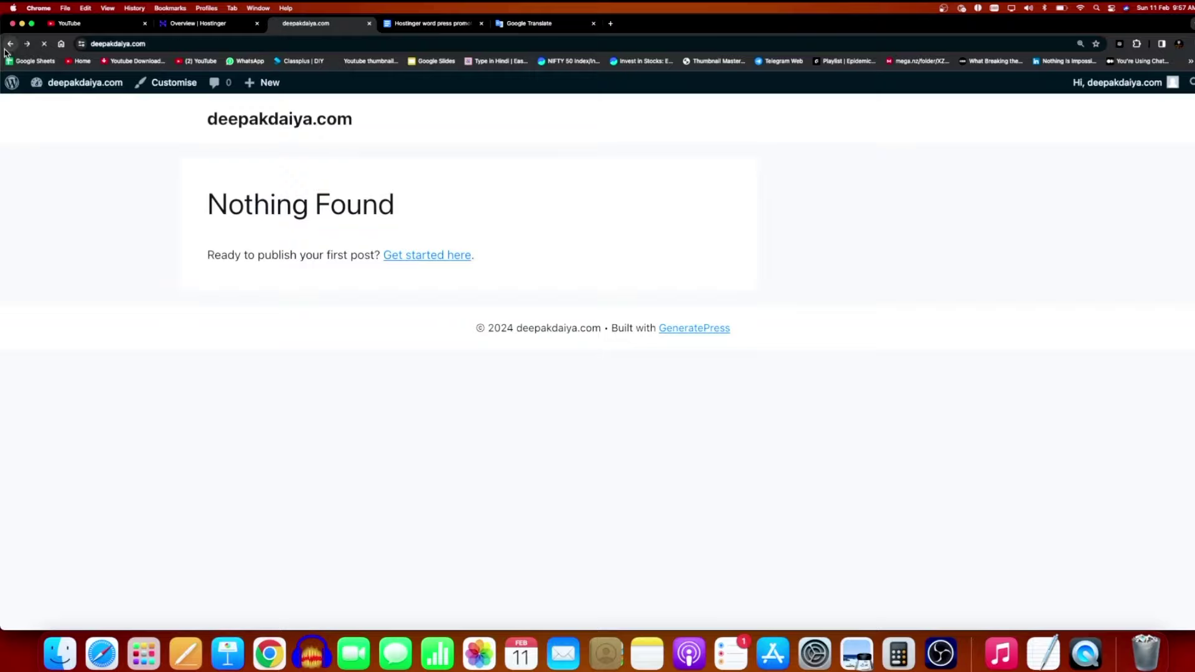
{"action": "scroll", "coordinate": [445, 372], "scroll_direction": "down", "scroll_amount": 5}
{"action": "scroll", "coordinate": [446, 372], "scroll_direction": "up", "scroll_amount": 5}
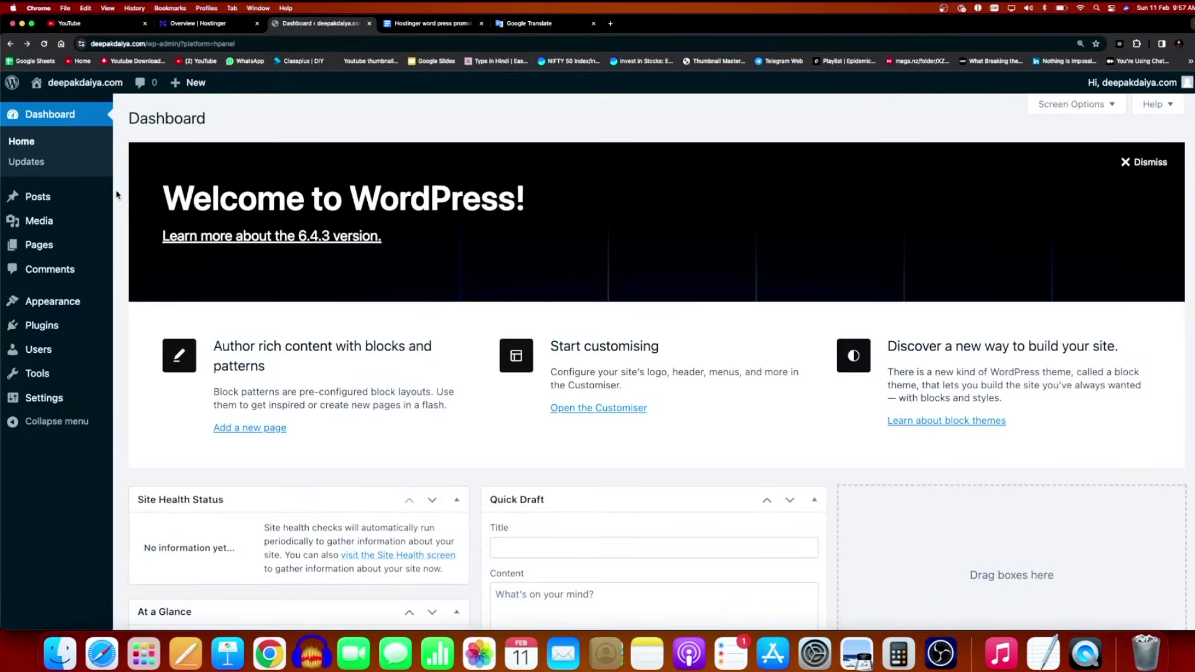
Open the page for adding new plugins and install the Classic Editor plugin
{"action": "mouse_move", "coordinate": [79, 331]}
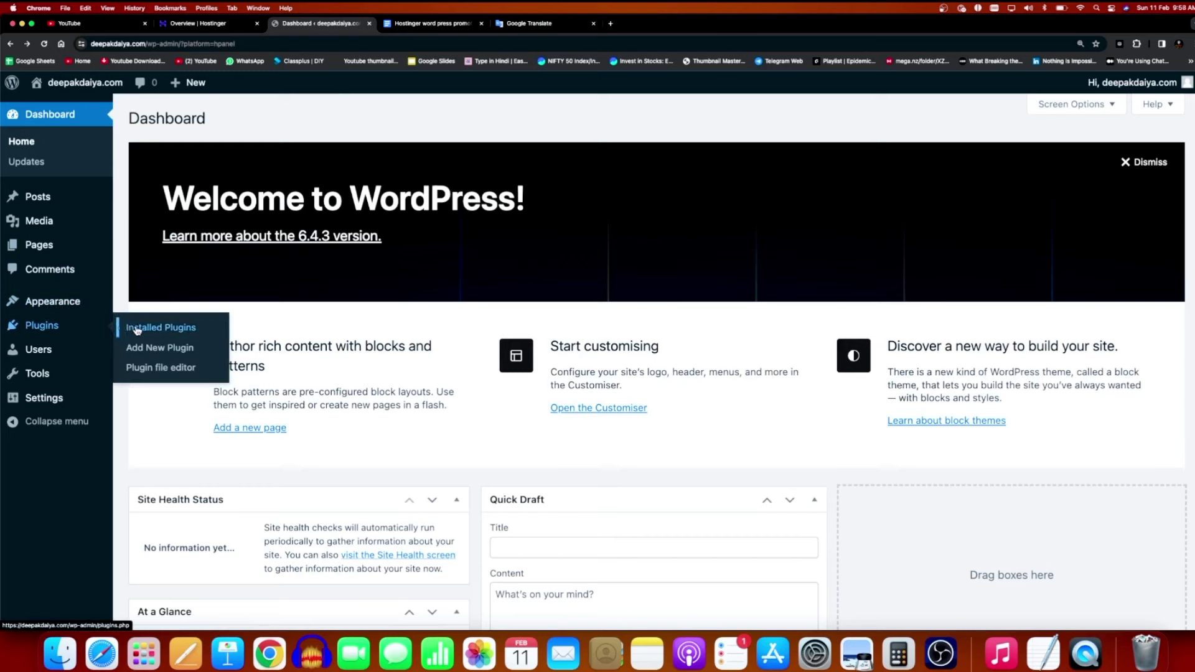
{"action": "left_click", "coordinate": [160, 353]}
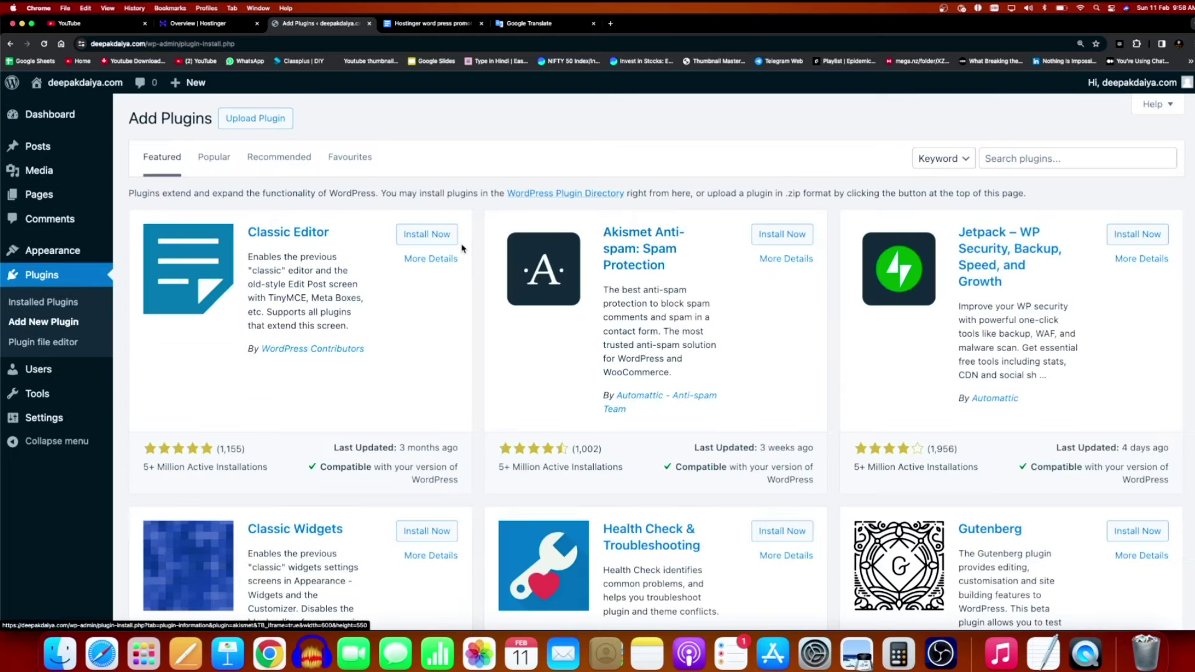
{"action": "left_click", "coordinate": [428, 239]}
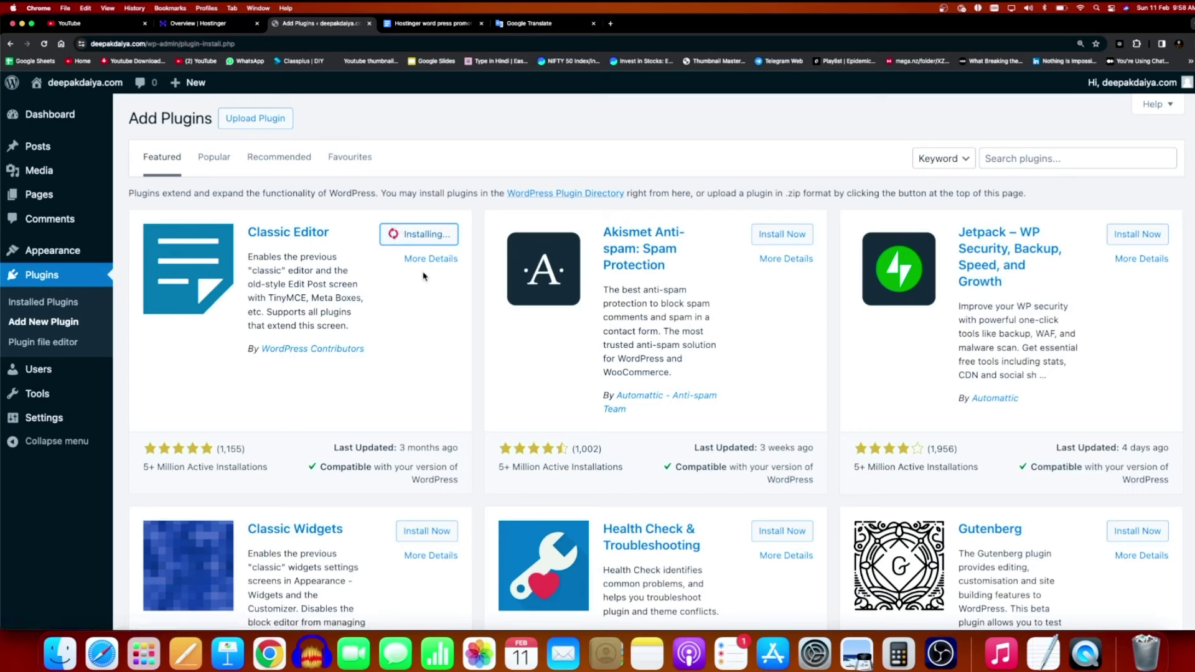
Search the plugin directory for "site kit by google" and install Site Kit by Google
{"action": "left_click", "coordinate": [1061, 161]}
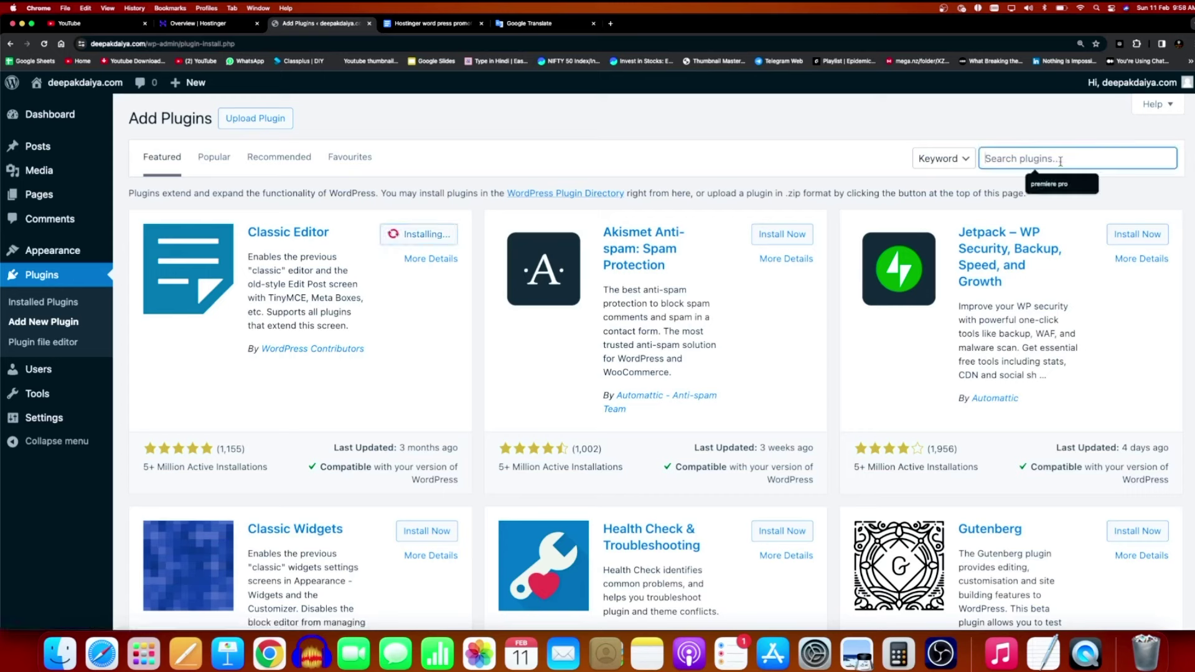
{"action": "type", "text": "site kit by"}
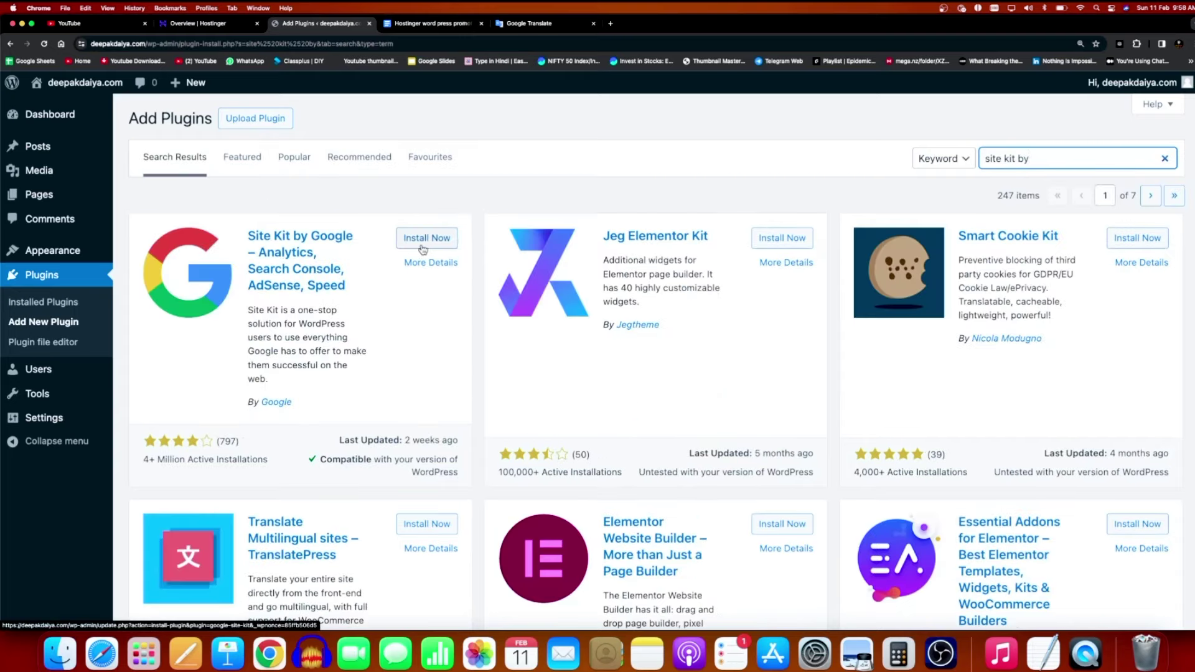
{"action": "type", "text": " google"}
{"action": "left_click", "coordinate": [447, 241]}
Search the plugin directory for "akismet" and install Akismet Anti-spam: Spam Protection
{"action": "left_click", "coordinate": [1163, 159]}
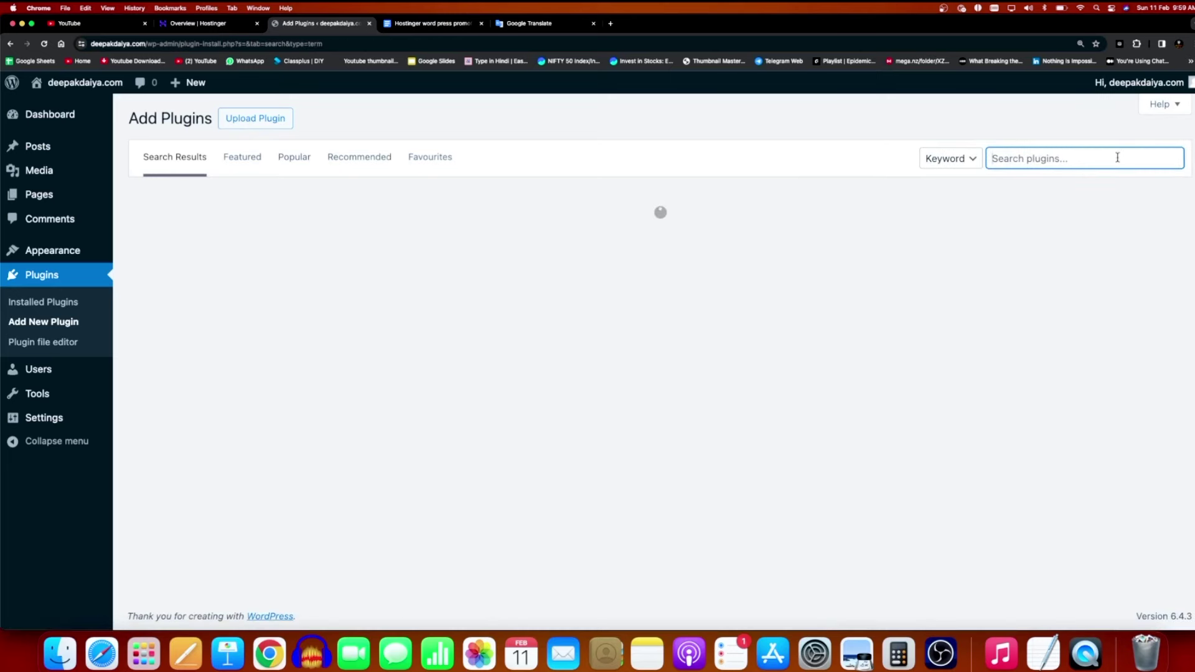
{"action": "type", "text": "akismet"}
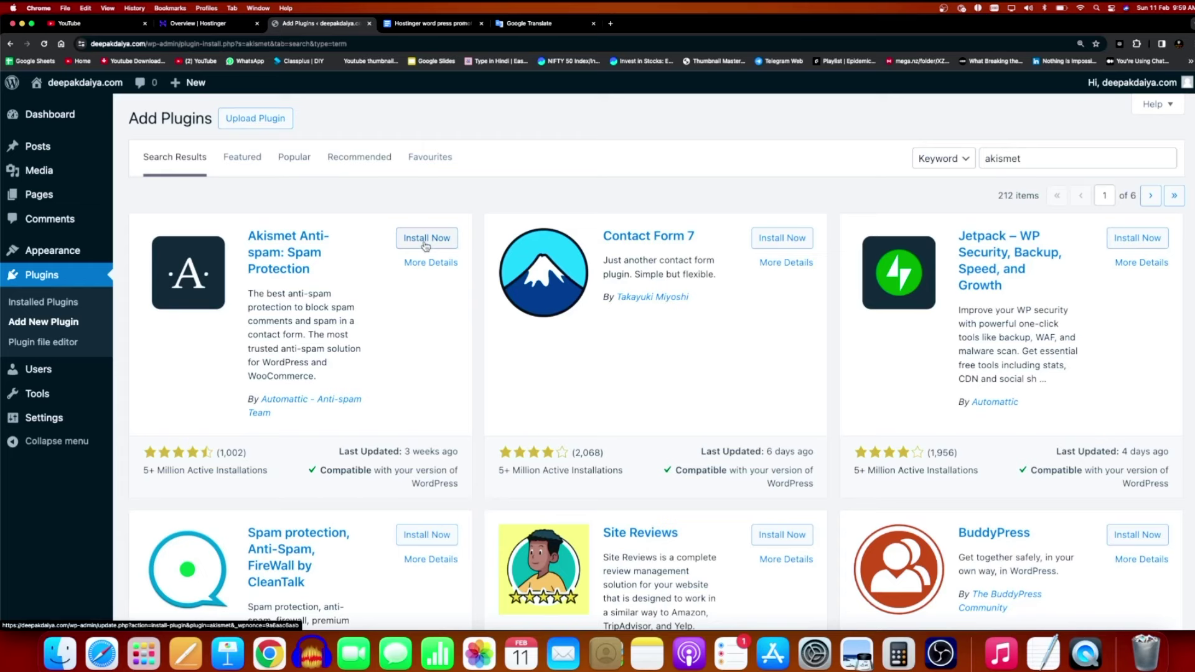
{"action": "left_click", "coordinate": [426, 243]}
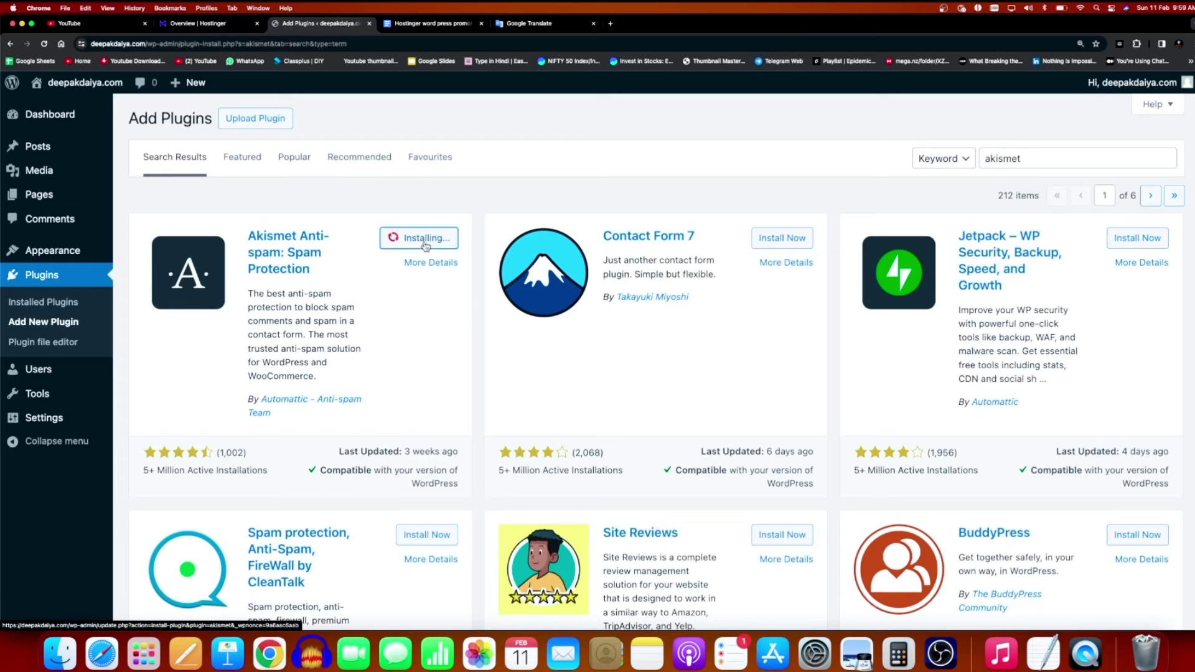
Search the plugin directory for "litespeed cache" and install the LiteSpeed Cache plugin
{"action": "left_click", "coordinate": [1162, 158]}
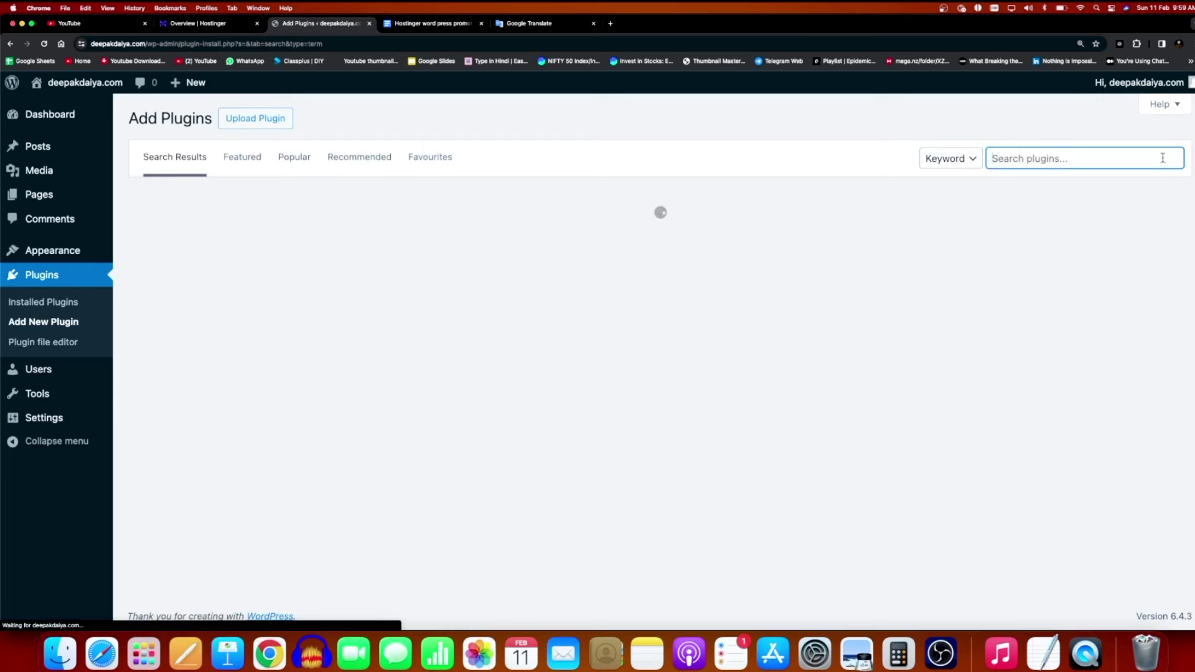
{"action": "type", "text": "lite"}
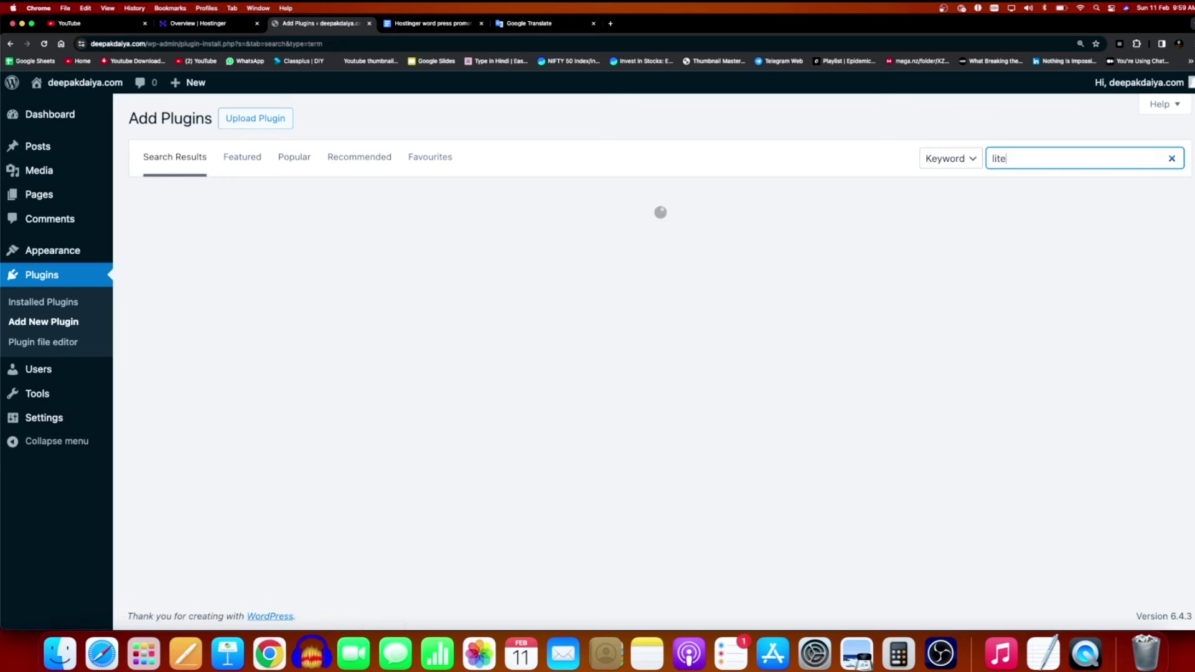
{"action": "type", "text": "speed "}
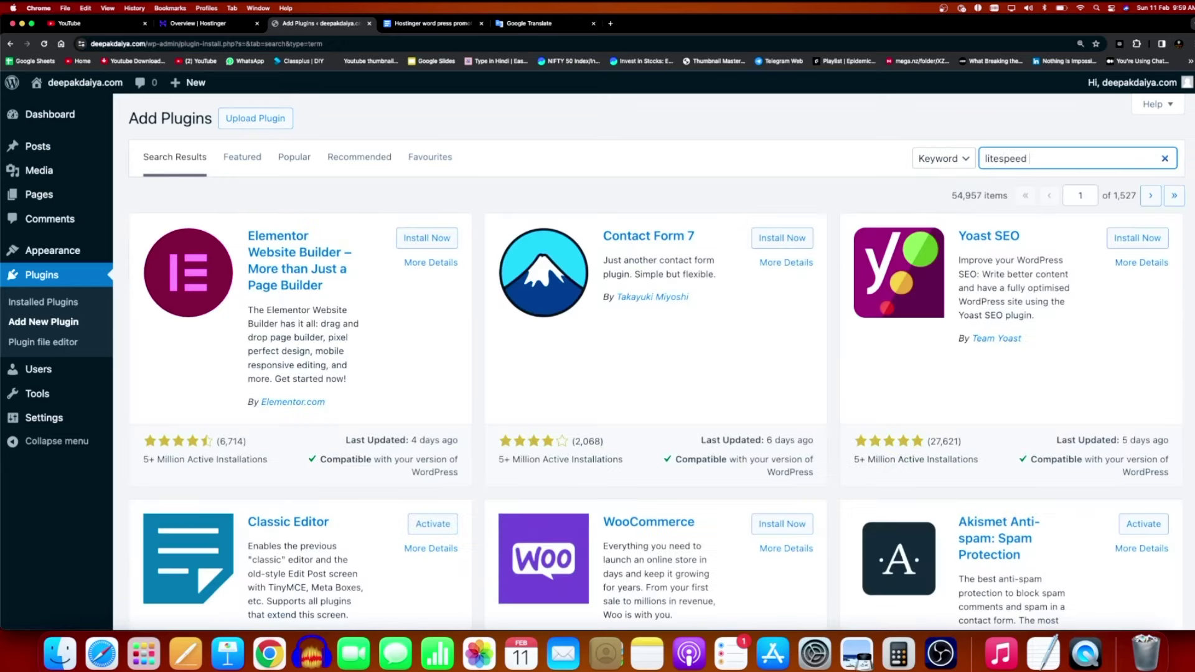
{"action": "type", "text": "cache"}
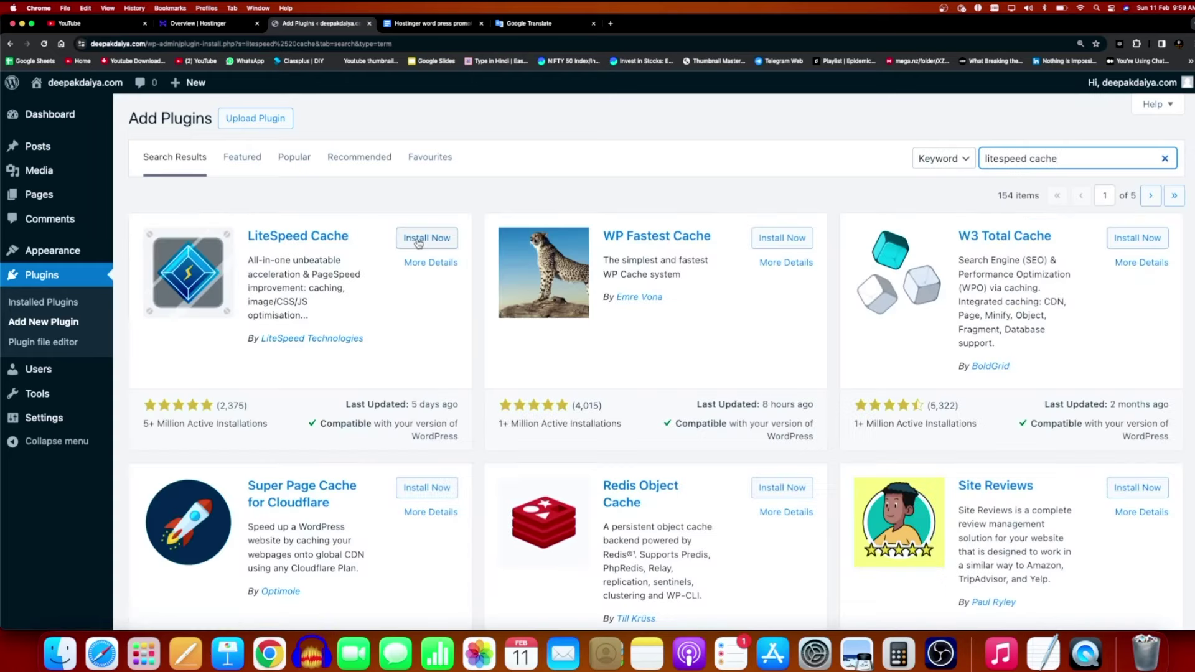
{"action": "left_click", "coordinate": [418, 241]}
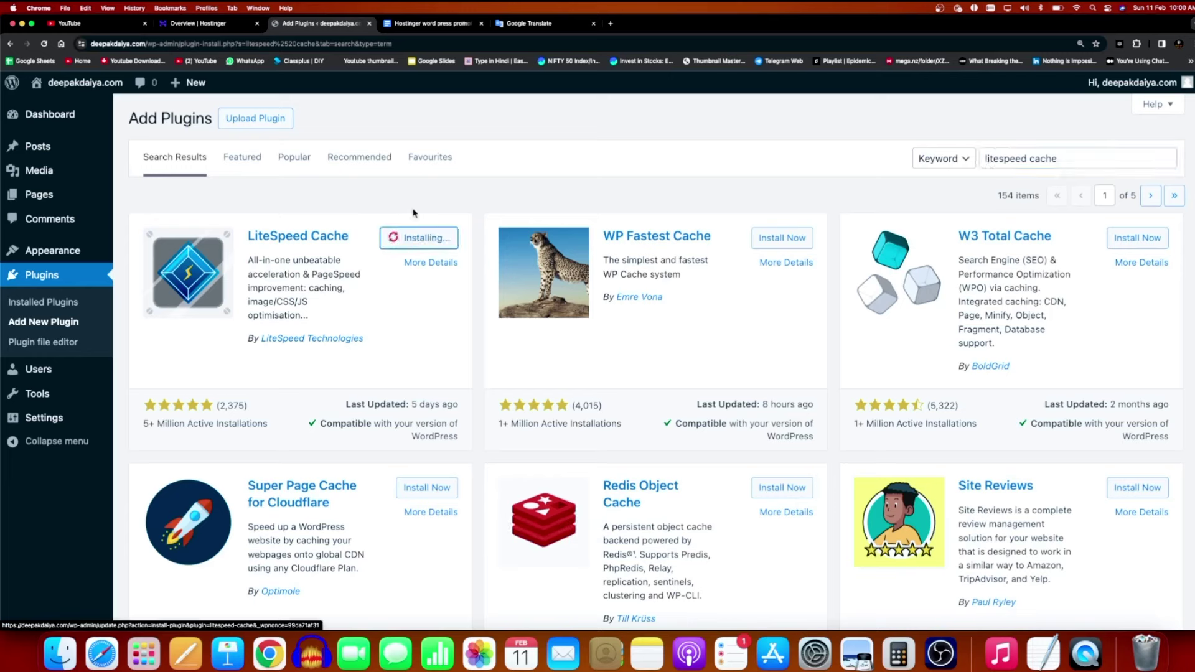
Activate Classic Editor and Akismet Anti-spam from the installed plugins list, skipping the Akismet account setup
{"action": "left_click", "coordinate": [52, 303]}
{"action": "left_click", "coordinate": [575, 231]}
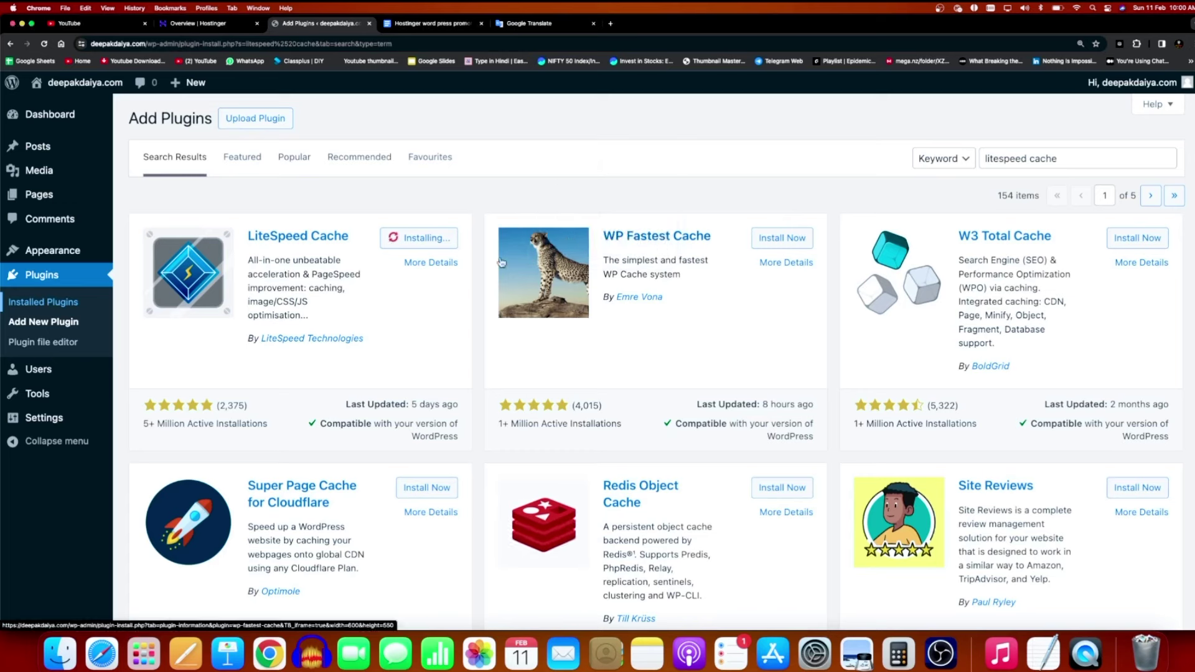
{"action": "left_click", "coordinate": [82, 305]}
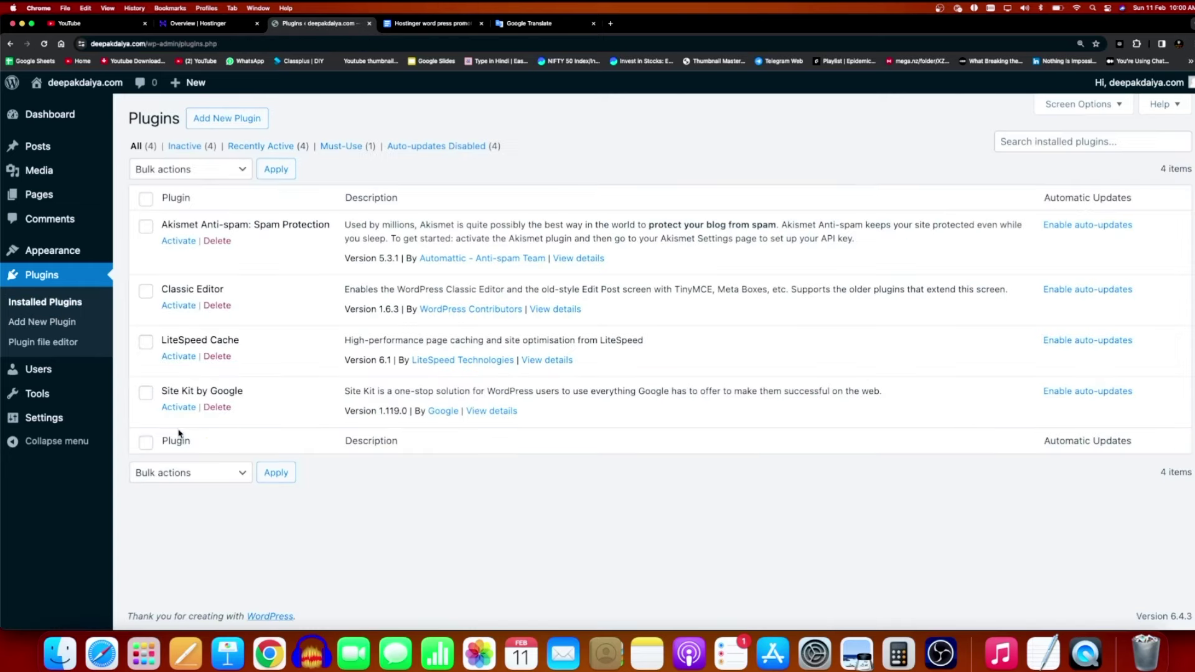
{"action": "left_click", "coordinate": [178, 306]}
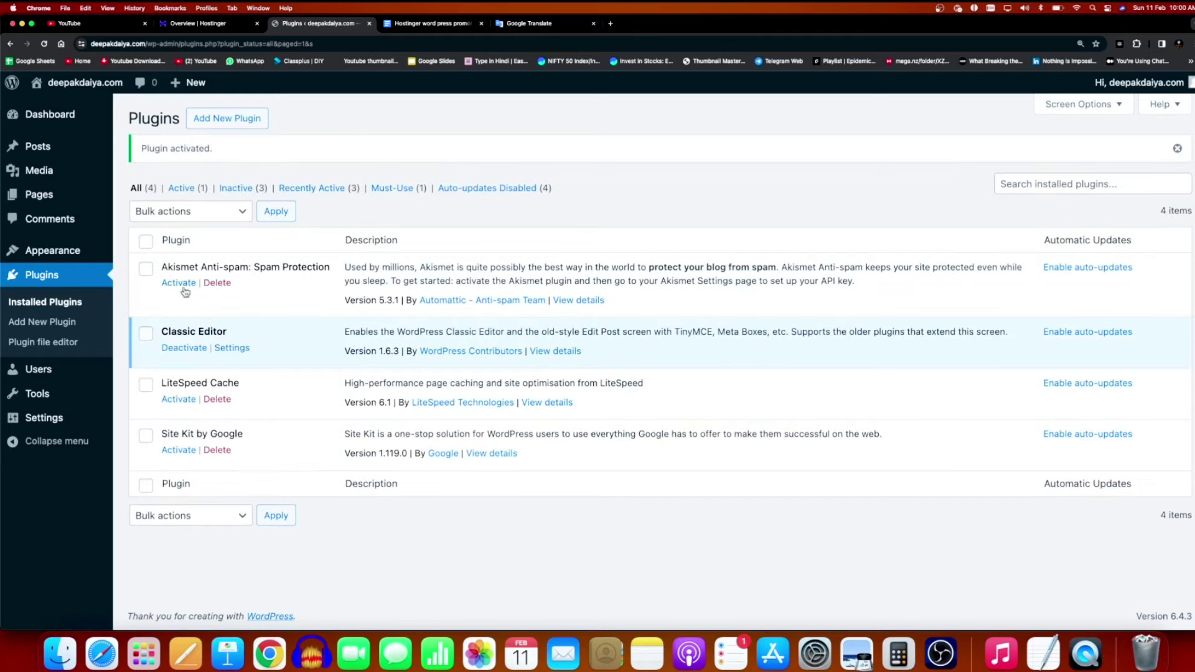
{"action": "left_click", "coordinate": [180, 283]}
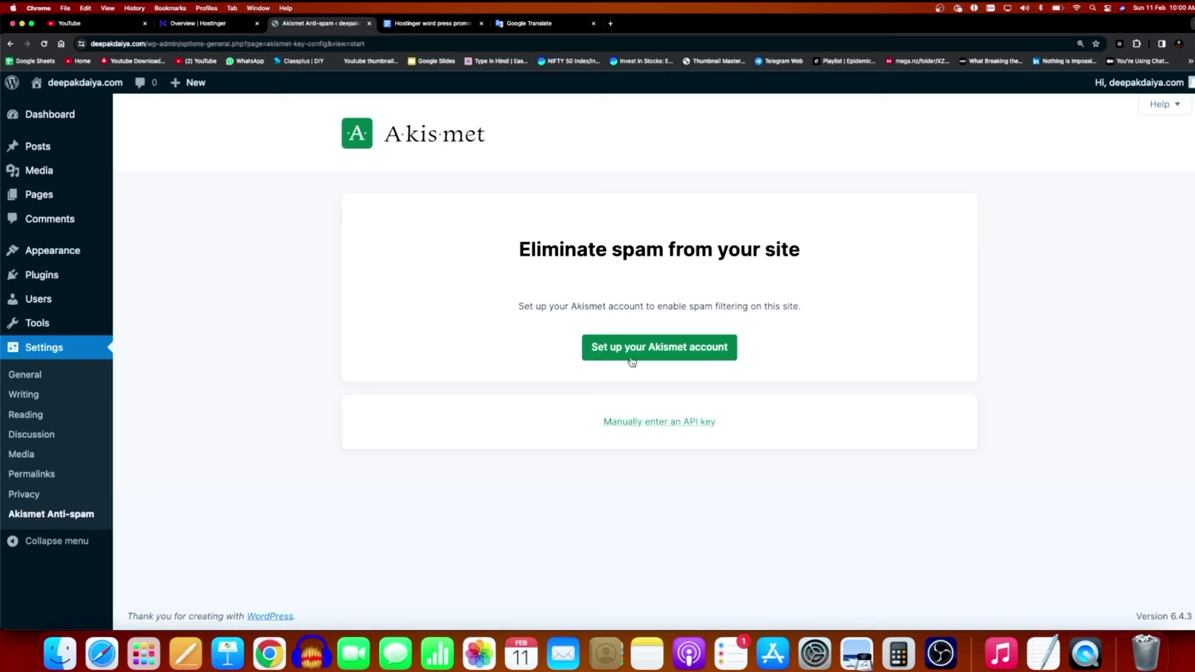
{"action": "key", "text": "super+bracketleft"}
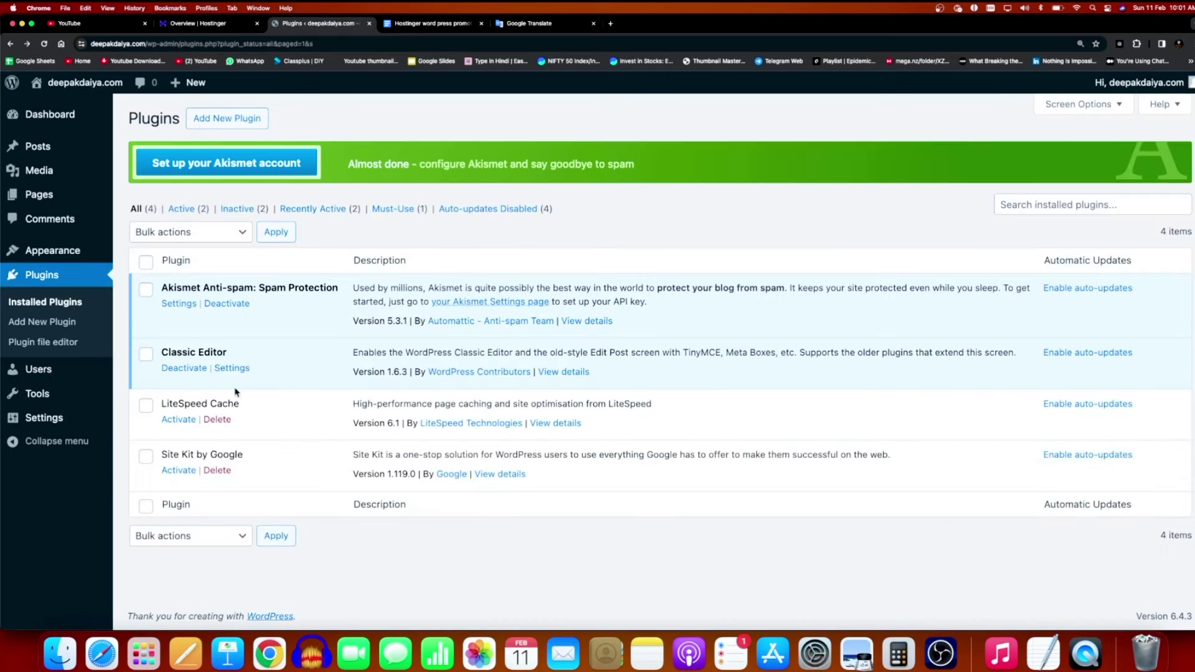
Activate the LiteSpeed Cache and Site Kit by Google plugins and check the installed plugins list
{"action": "left_click", "coordinate": [187, 421]}
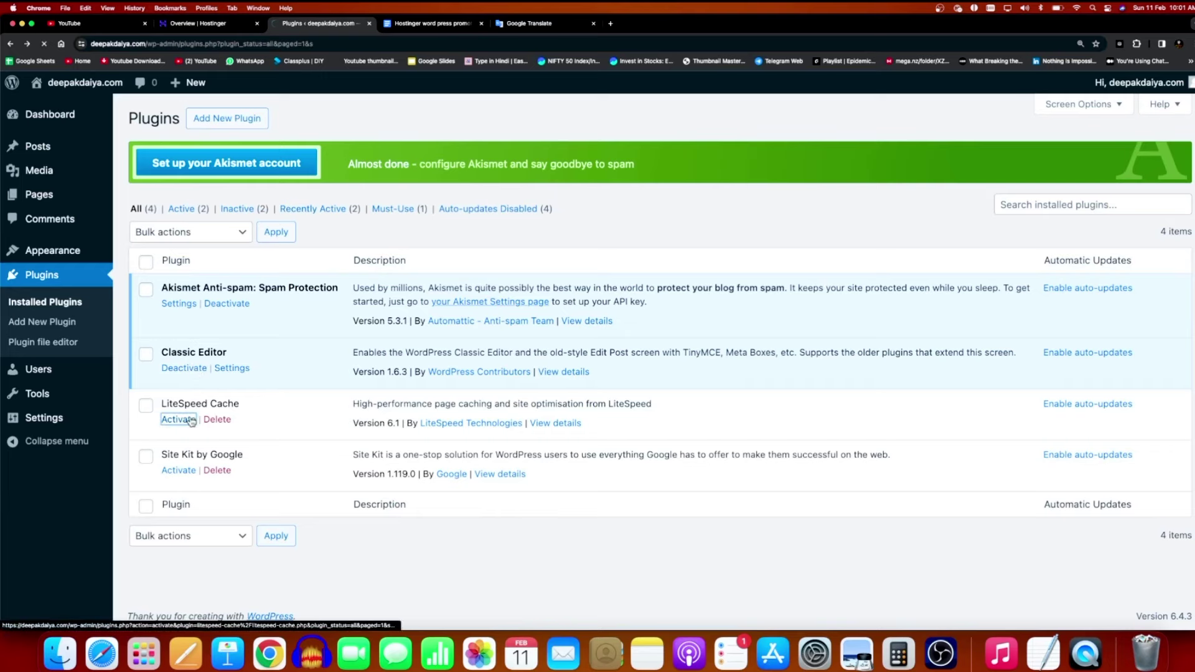
{"action": "left_click", "coordinate": [187, 471]}
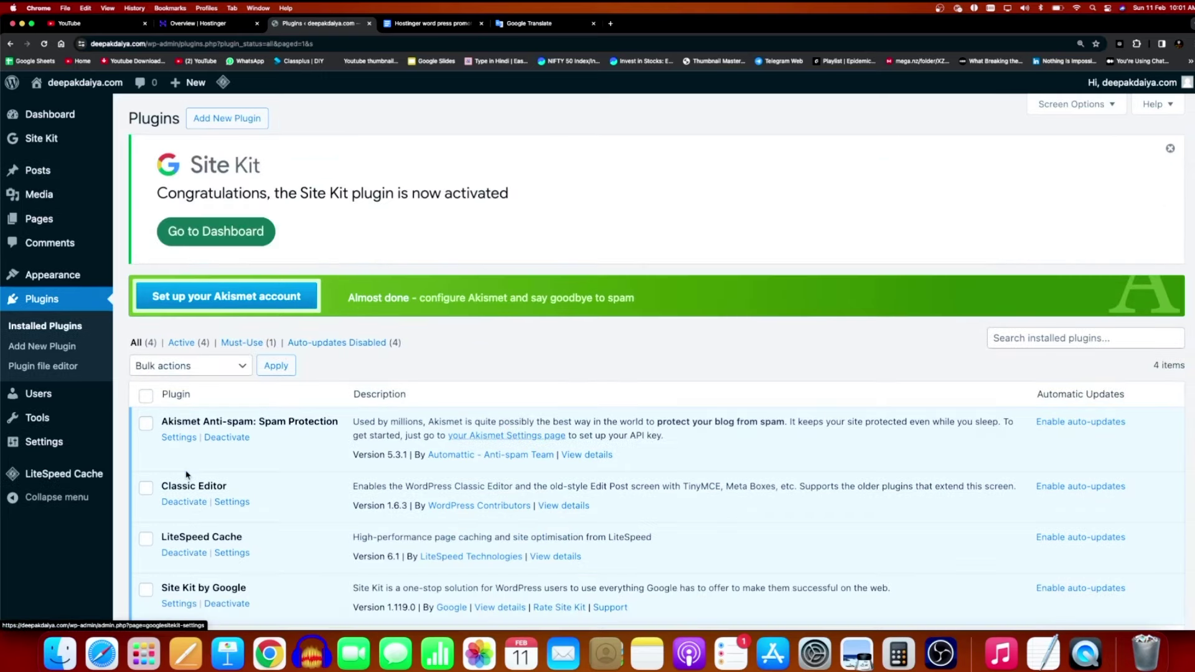
{"action": "scroll", "coordinate": [213, 419], "scroll_direction": "down", "scroll_amount": 2}
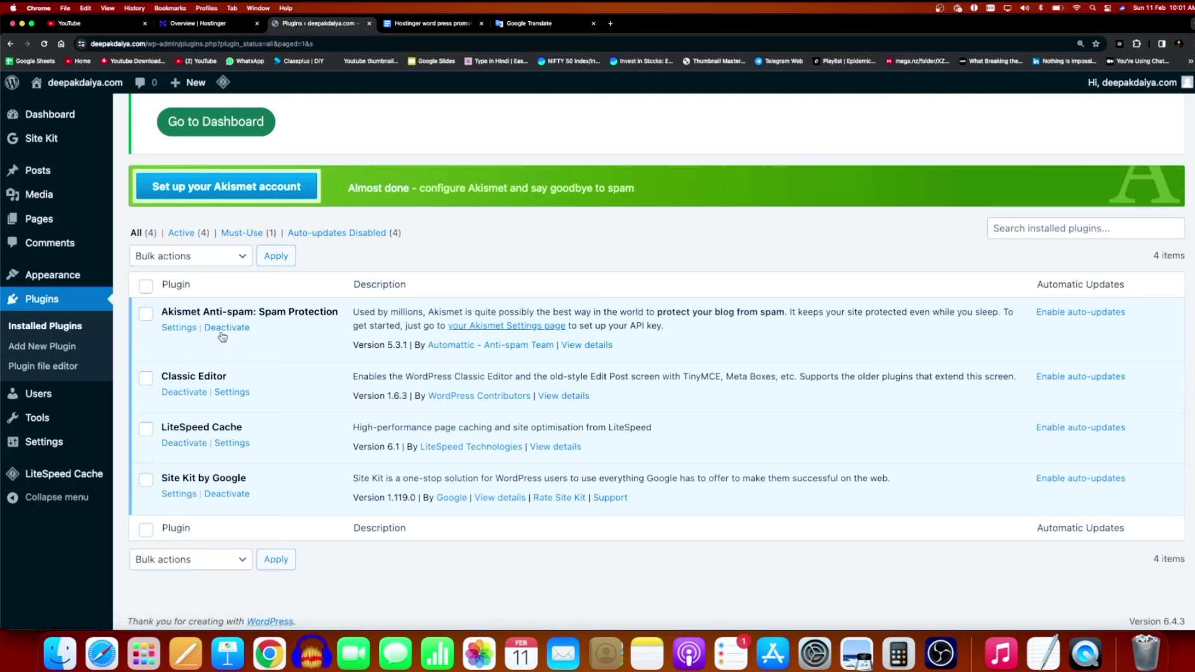
{"action": "scroll", "coordinate": [261, 361], "scroll_direction": "up", "scroll_amount": 2}
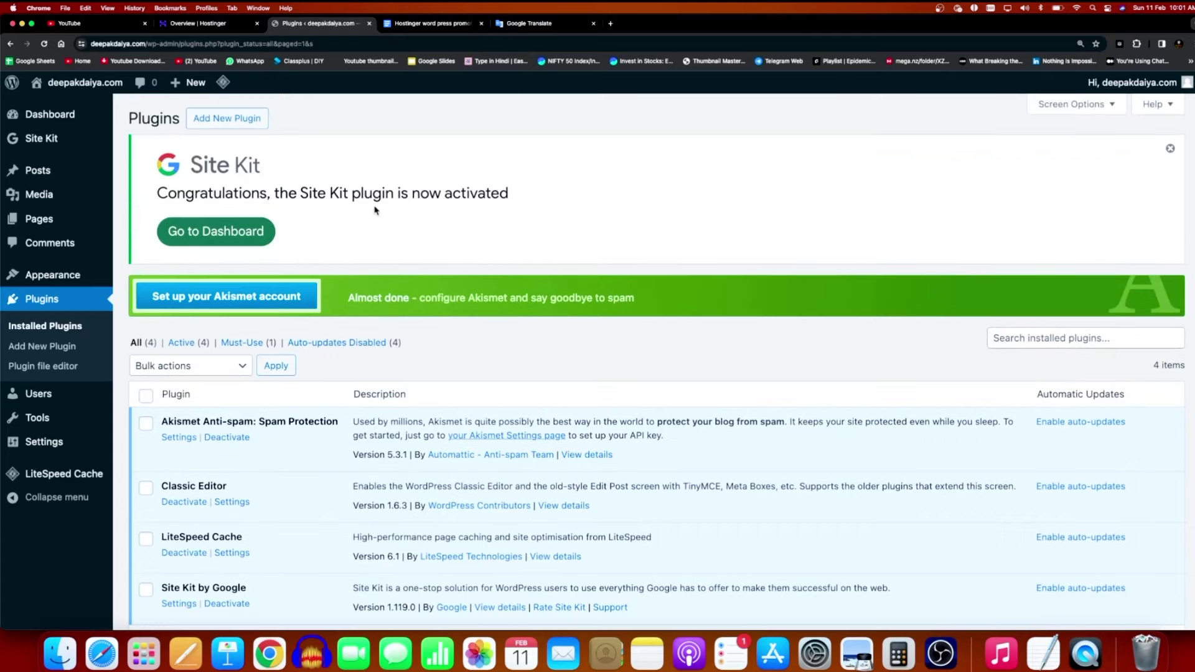
Review the traffic and content sections of the Site Kit dashboard and return to the installed plugins
{"action": "left_click", "coordinate": [215, 231]}
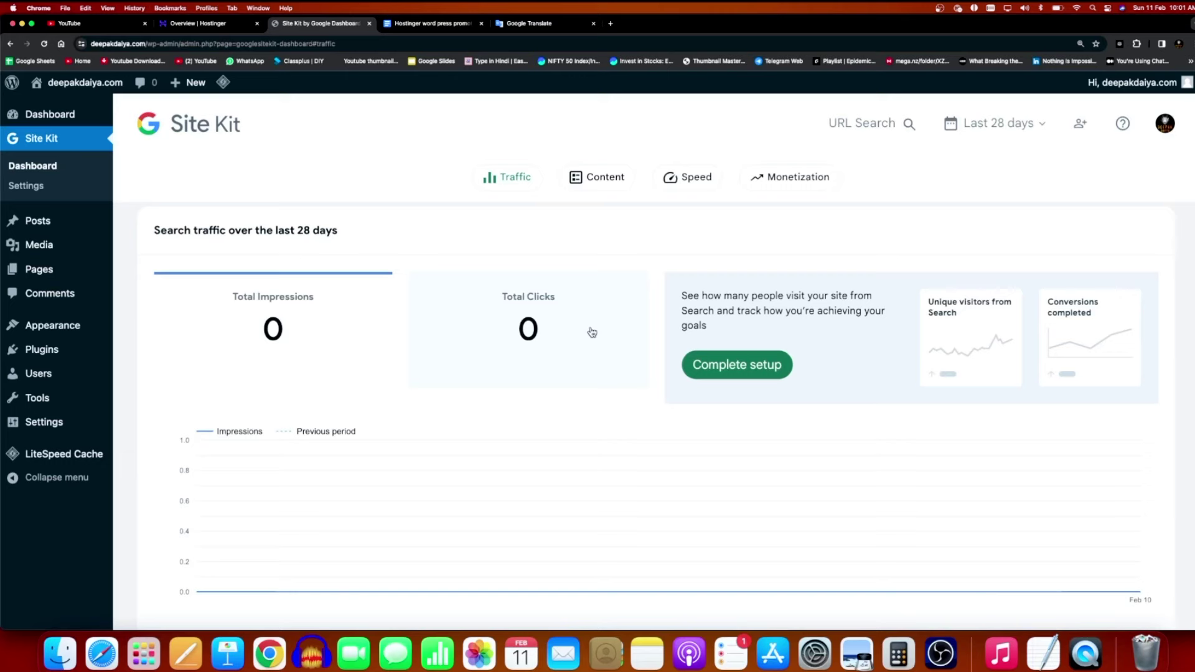
{"action": "scroll", "coordinate": [589, 333], "scroll_direction": "down", "scroll_amount": 10}
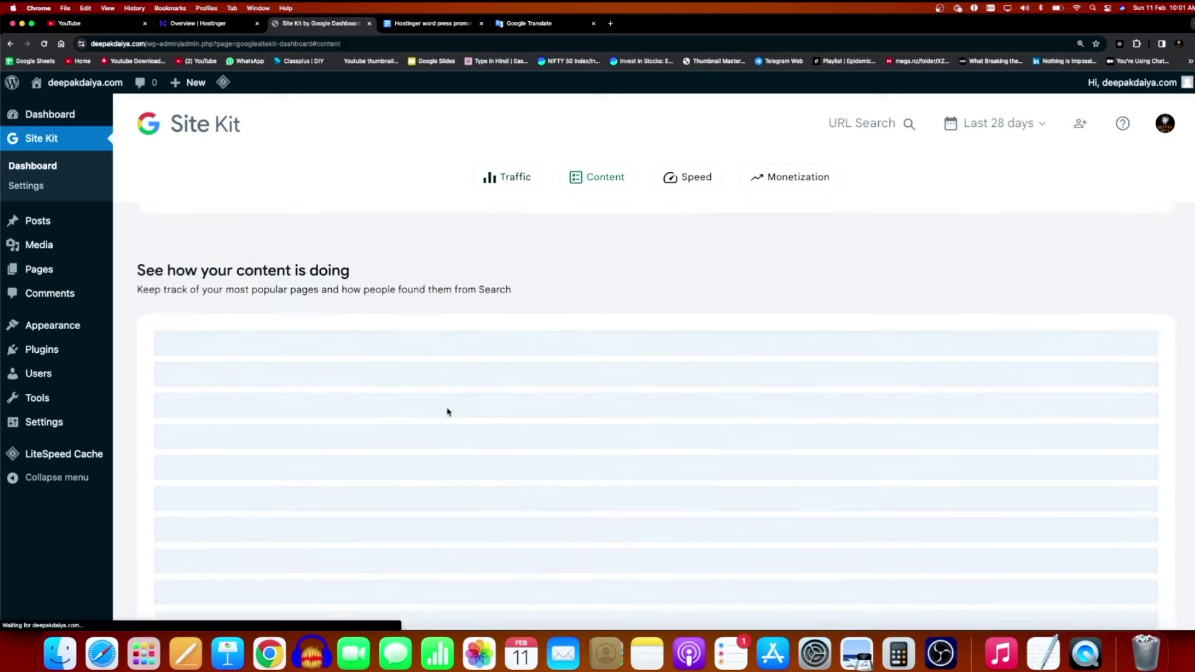
{"action": "scroll", "coordinate": [445, 416], "scroll_direction": "up", "scroll_amount": 10}
{"action": "mouse_move", "coordinate": [41, 350]}
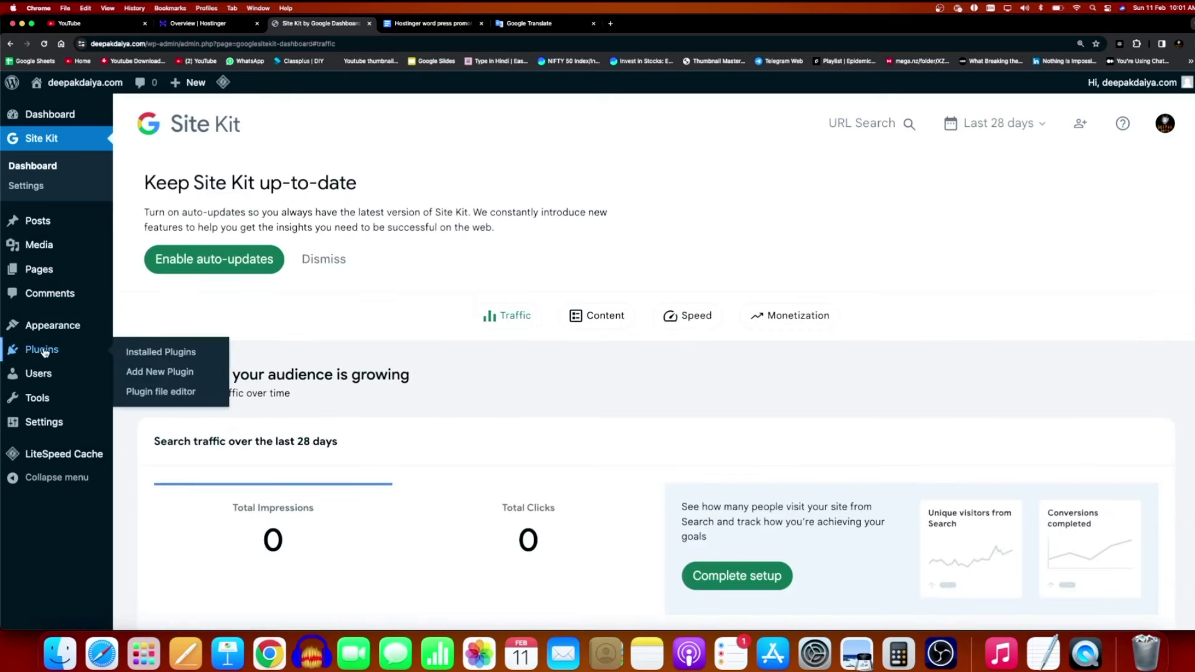
{"action": "left_click", "coordinate": [156, 352]}
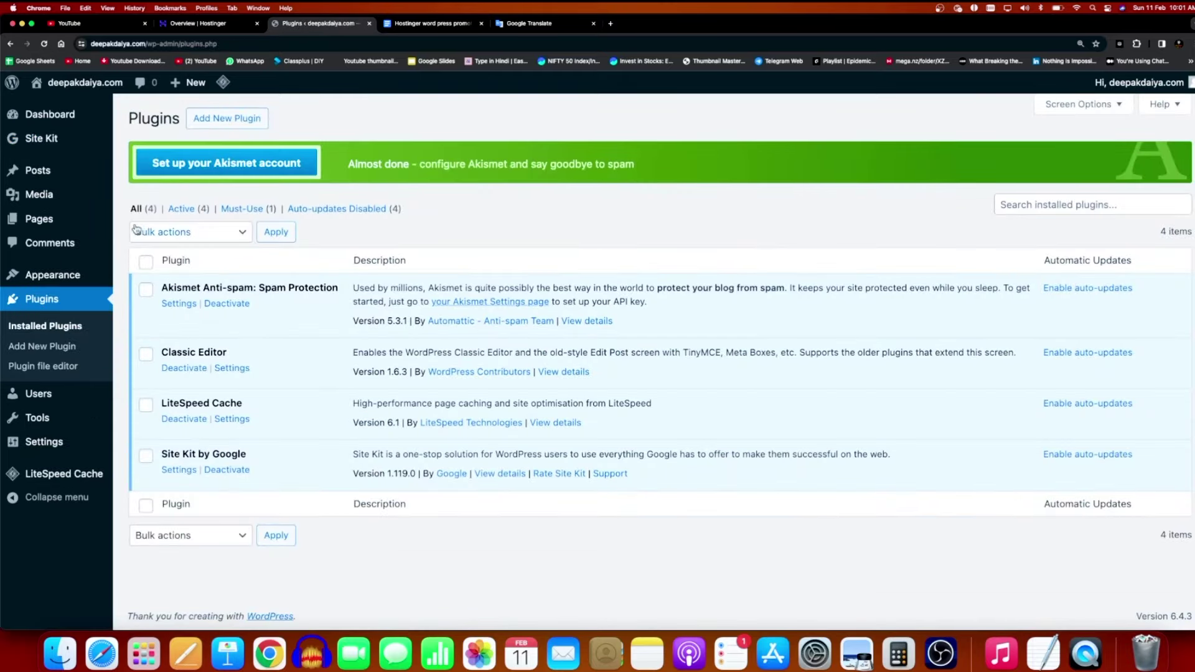
Start a new blog post titled "मौन का महत्व | Inspiring Story in Hindi"
{"action": "mouse_move", "coordinate": [68, 225]}
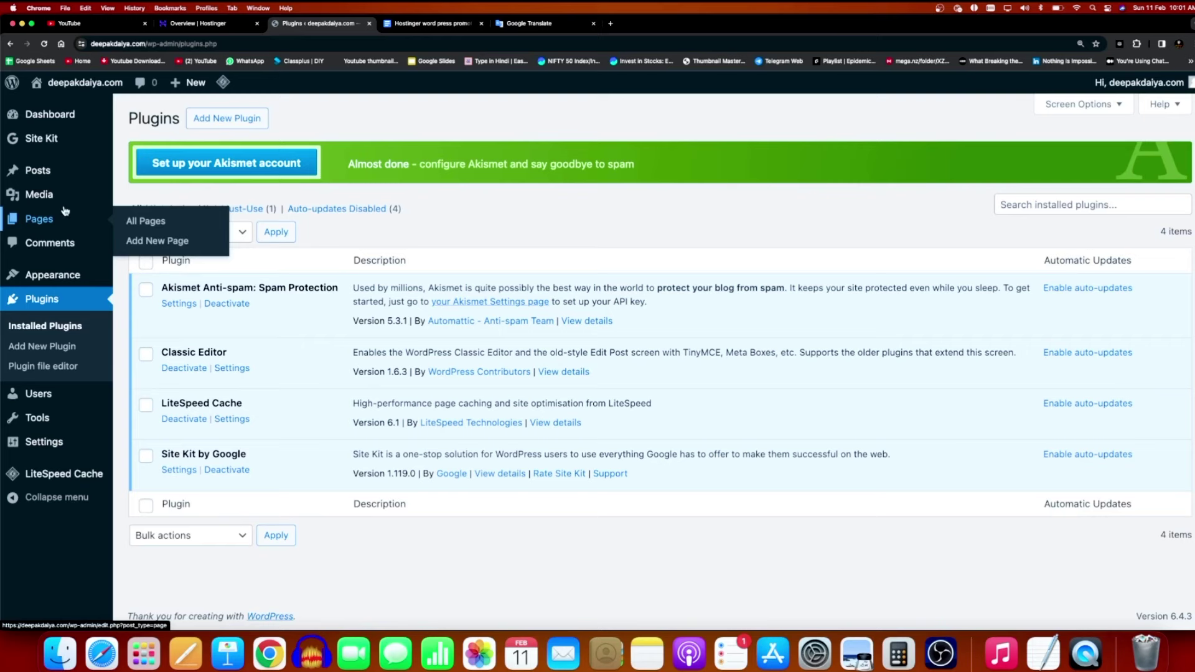
{"action": "mouse_move", "coordinate": [72, 165]}
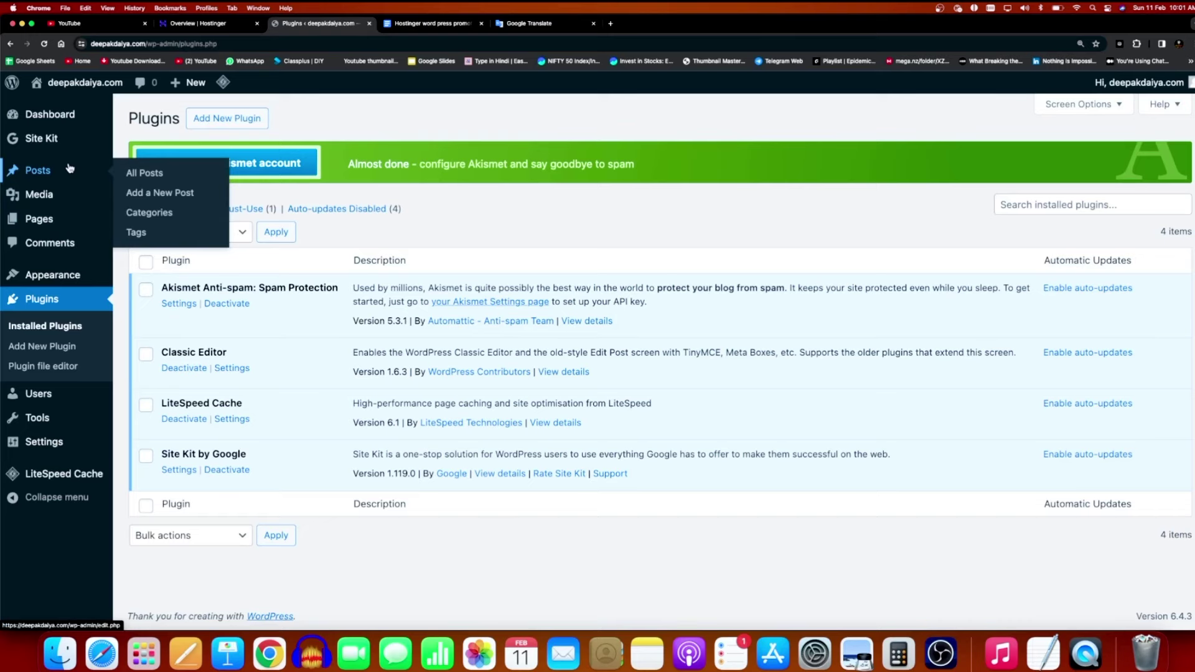
{"action": "left_click", "coordinate": [150, 198]}
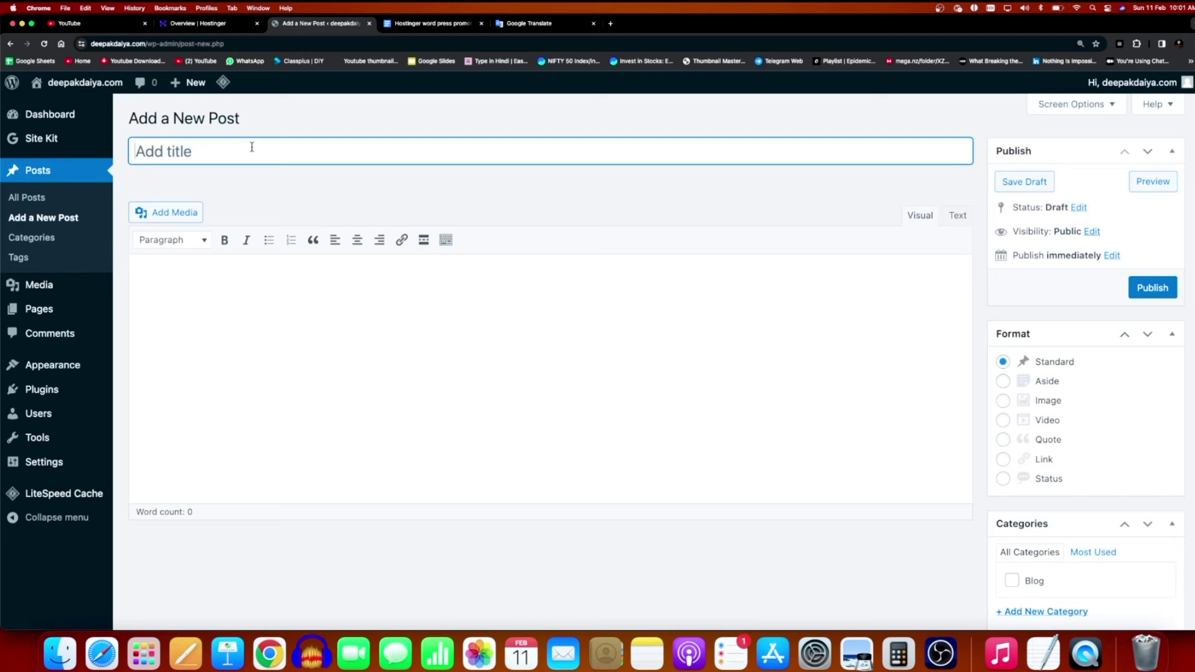
{"action": "left_click", "coordinate": [257, 376]}
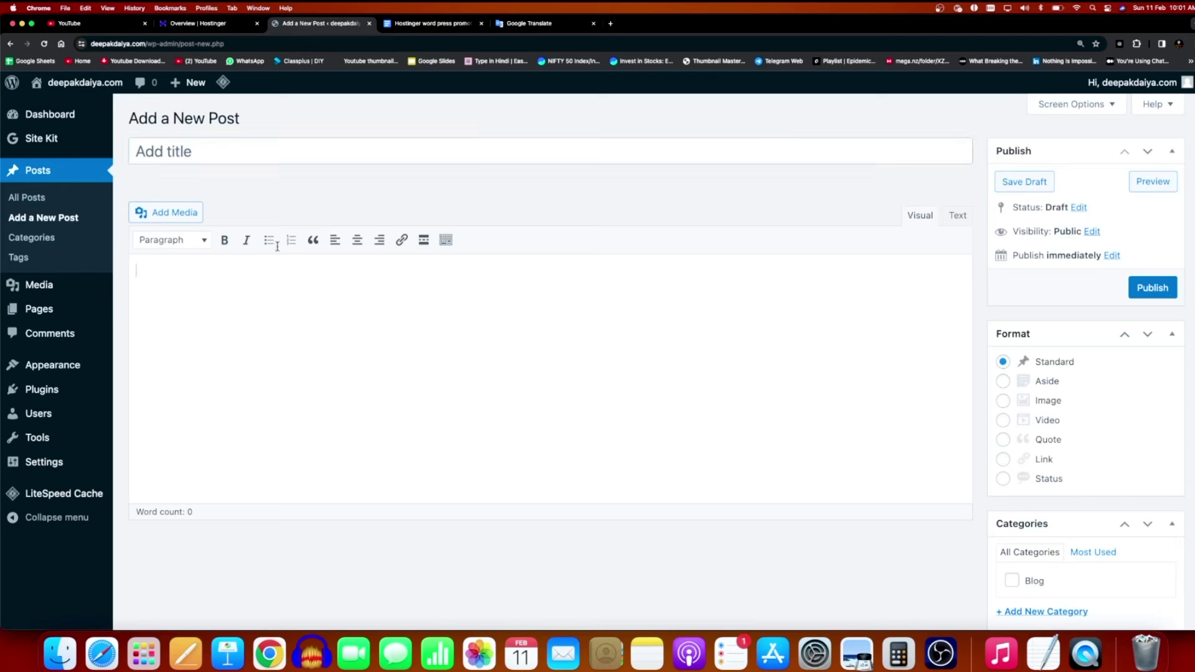
{"action": "left_click", "coordinate": [294, 156]}
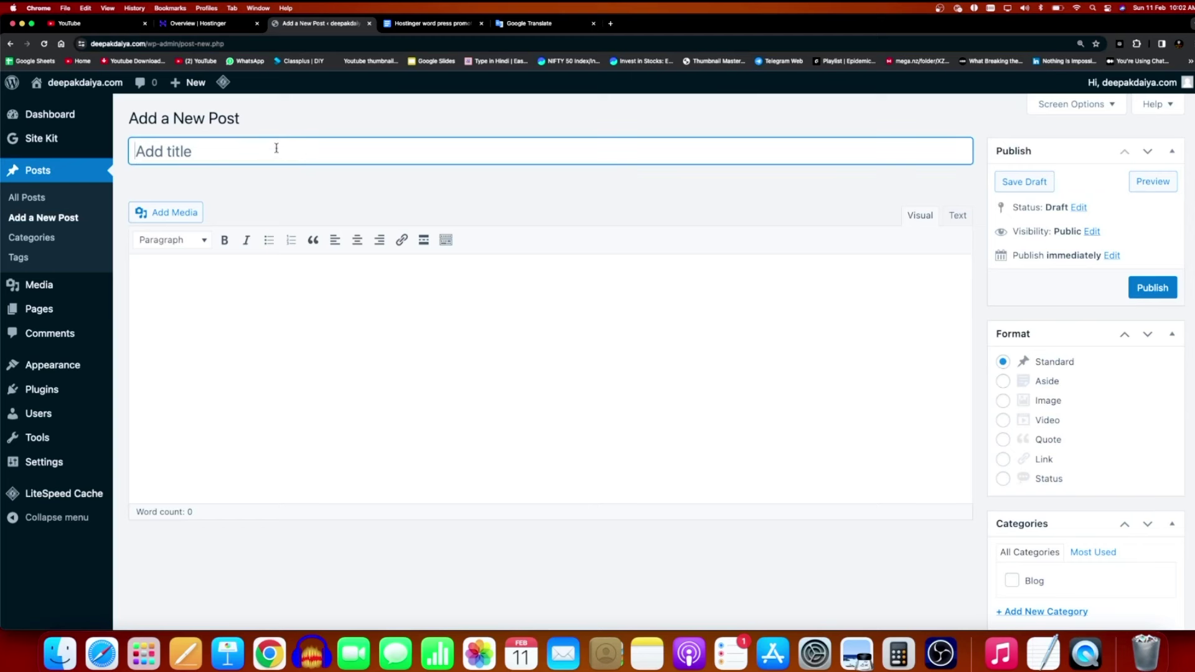
{"action": "type", "text": "मौन का महत्व | Inspiring Story in Hindi"}
Copy the Hindi story text from the Google Docs document "Hostinger word press promotion" and paste it into the WordPress post's body
{"action": "left_click", "coordinate": [211, 315]}
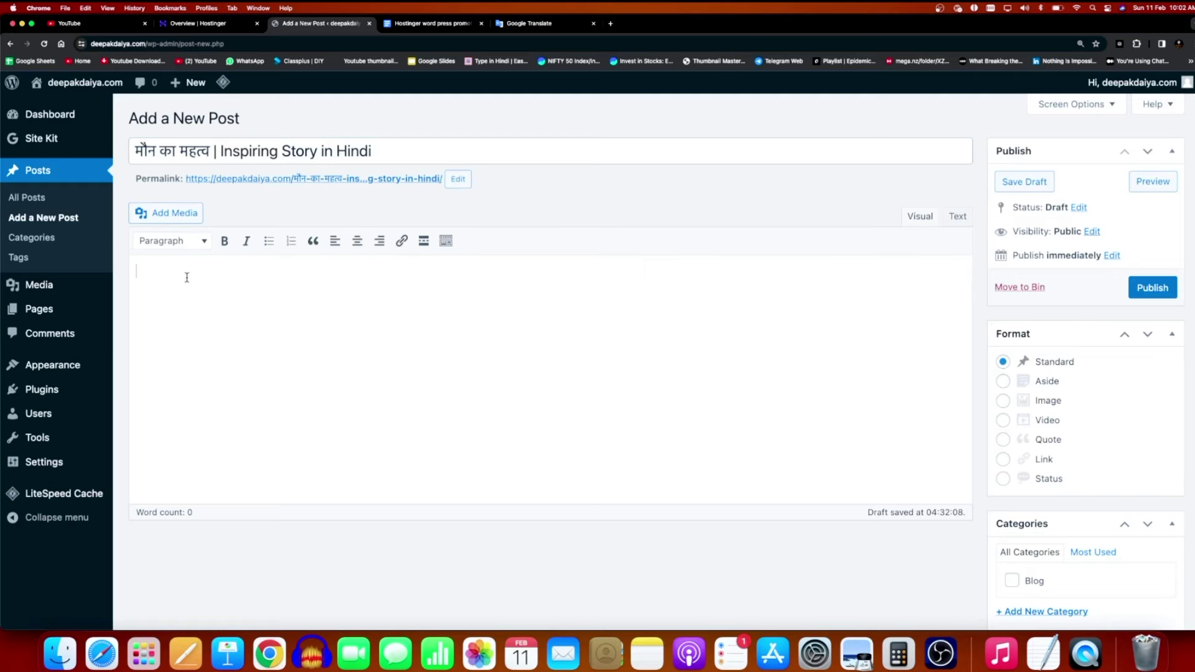
{"action": "left_click", "coordinate": [415, 25]}
{"action": "left_click_drag", "start_coordinate": [305, 202], "coordinate": [704, 297]}
{"action": "scroll", "coordinate": [704, 297], "scroll_direction": "up", "scroll_amount": 2}
{"action": "right_click", "coordinate": [660, 278]}
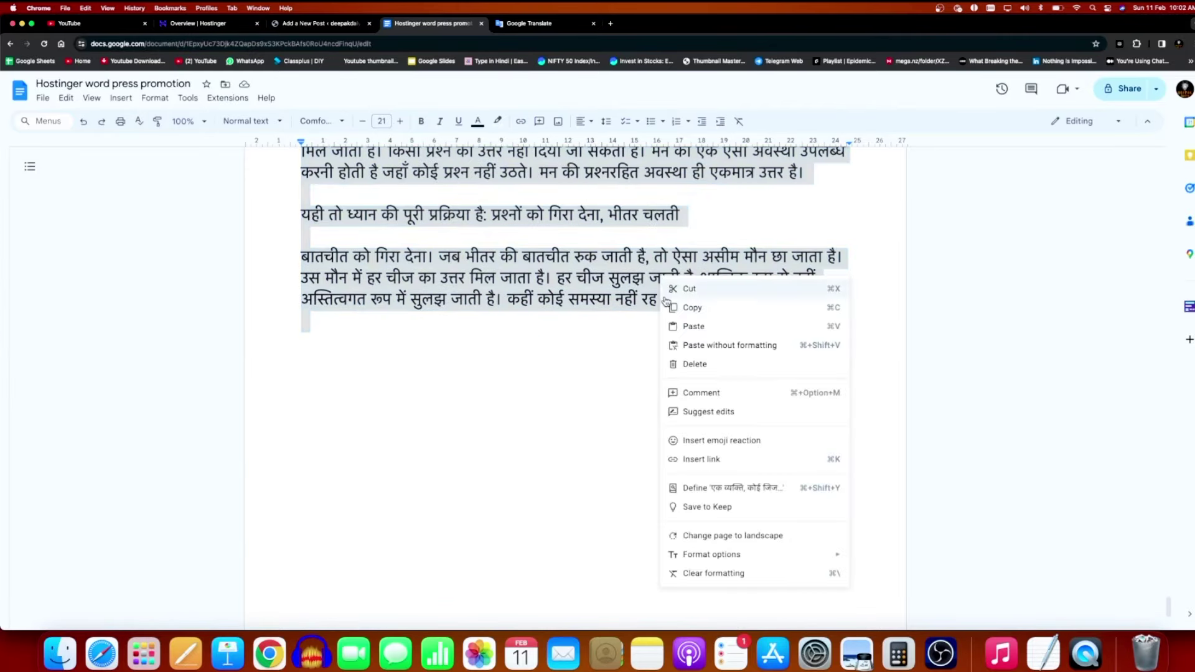
{"action": "left_click", "coordinate": [673, 311]}
{"action": "left_click", "coordinate": [272, 24]}
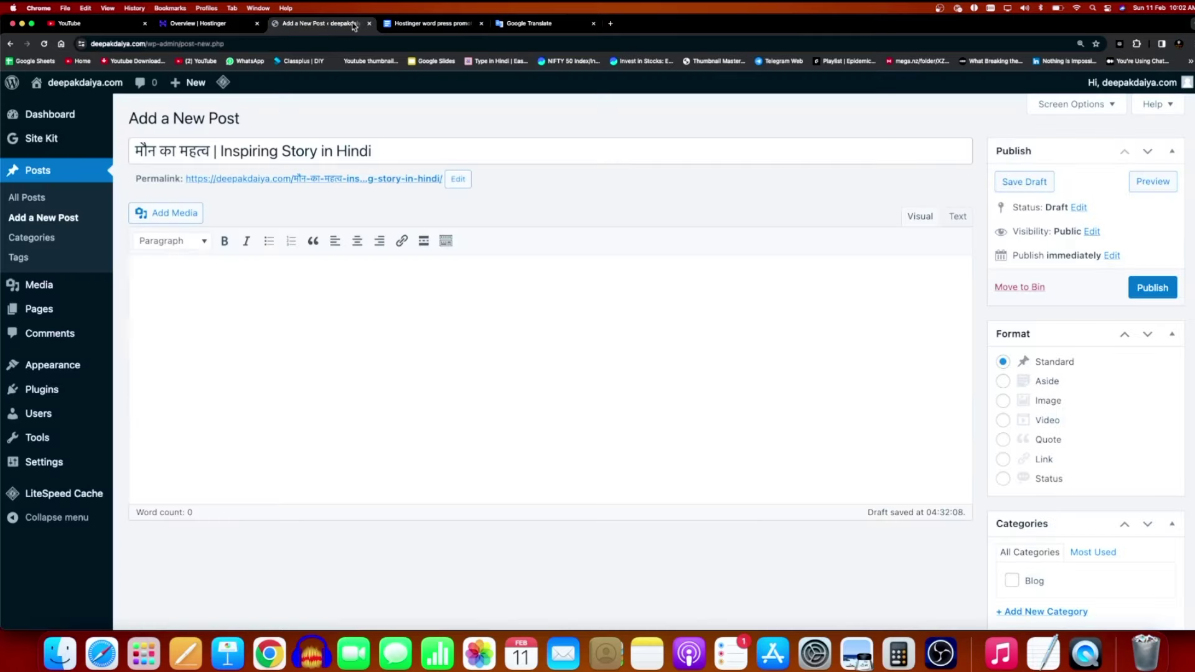
{"action": "key", "text": "super+v"}
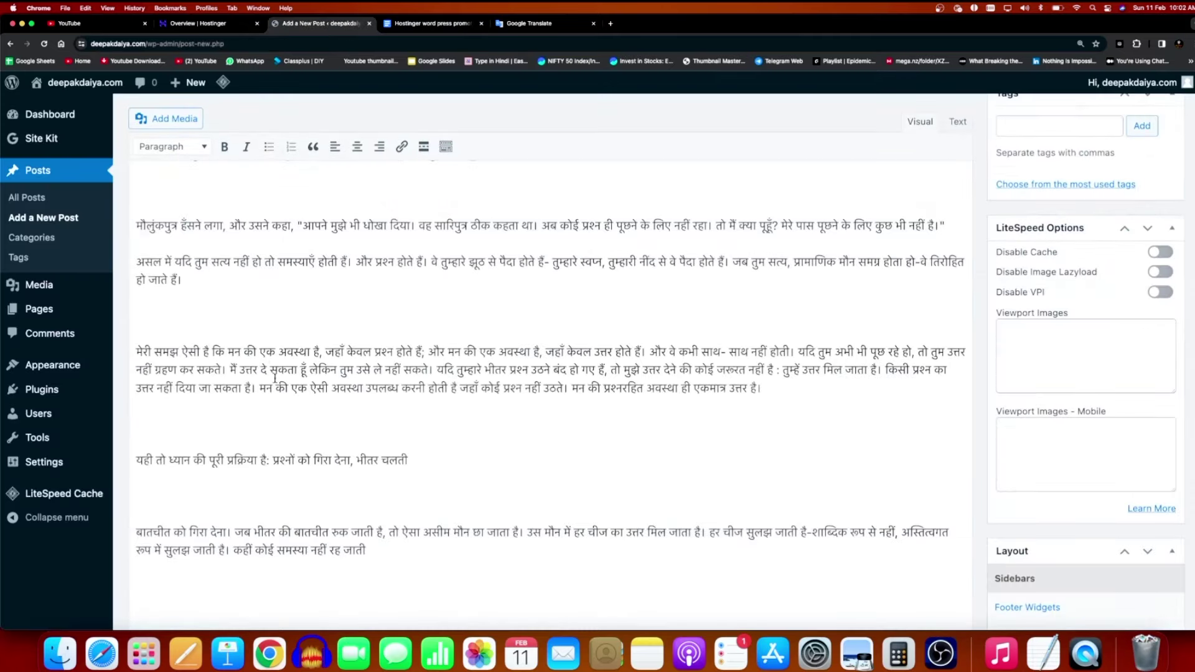
Remove the surplus blank lines between the paragraphs of the pasted story
{"action": "scroll", "coordinate": [235, 362], "scroll_direction": "up", "scroll_amount": 3}
{"action": "left_click", "coordinate": [173, 334]}
{"action": "key", "text": "BackSpace"}
{"action": "left_click", "coordinate": [155, 237]}
{"action": "key", "text": "BackSpace"}
{"action": "left_click", "coordinate": [155, 403]}
{"action": "key", "text": "BackSpace"}
{"action": "left_click", "coordinate": [150, 471]}
{"action": "key", "text": "BackSpace"}
{"action": "scroll", "coordinate": [154, 405], "scroll_direction": "up", "scroll_amount": 5}
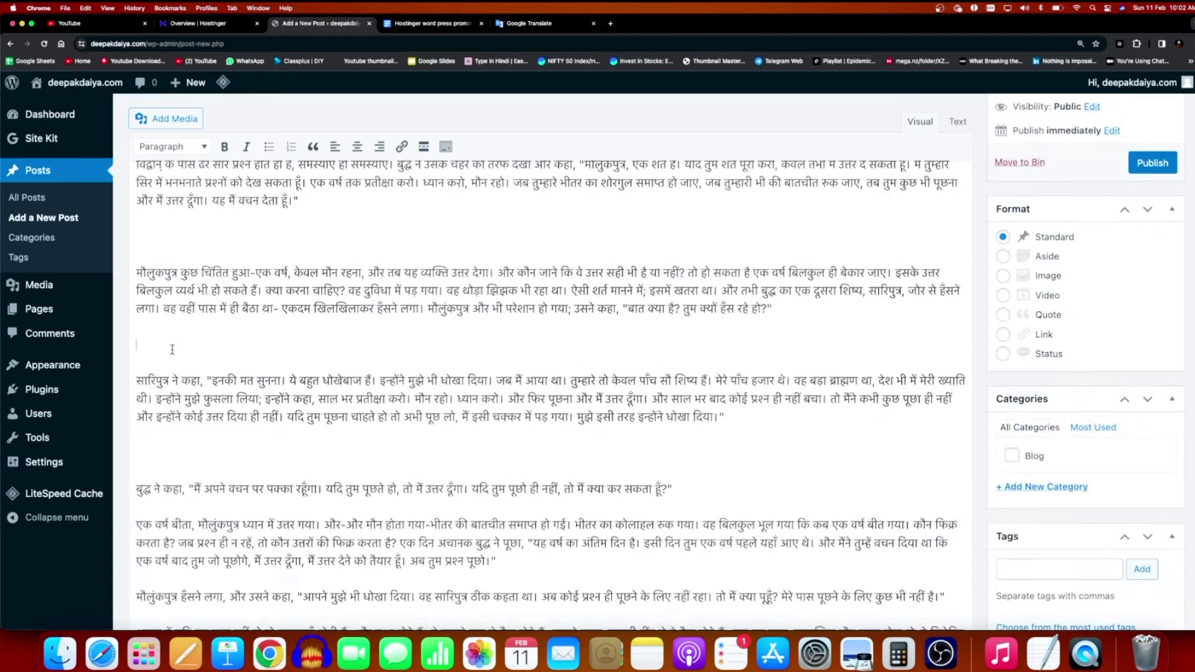
{"action": "left_click", "coordinate": [141, 349]}
{"action": "key", "text": "BackSpace"}
{"action": "scroll", "coordinate": [395, 412], "scroll_direction": "up", "scroll_amount": 10}
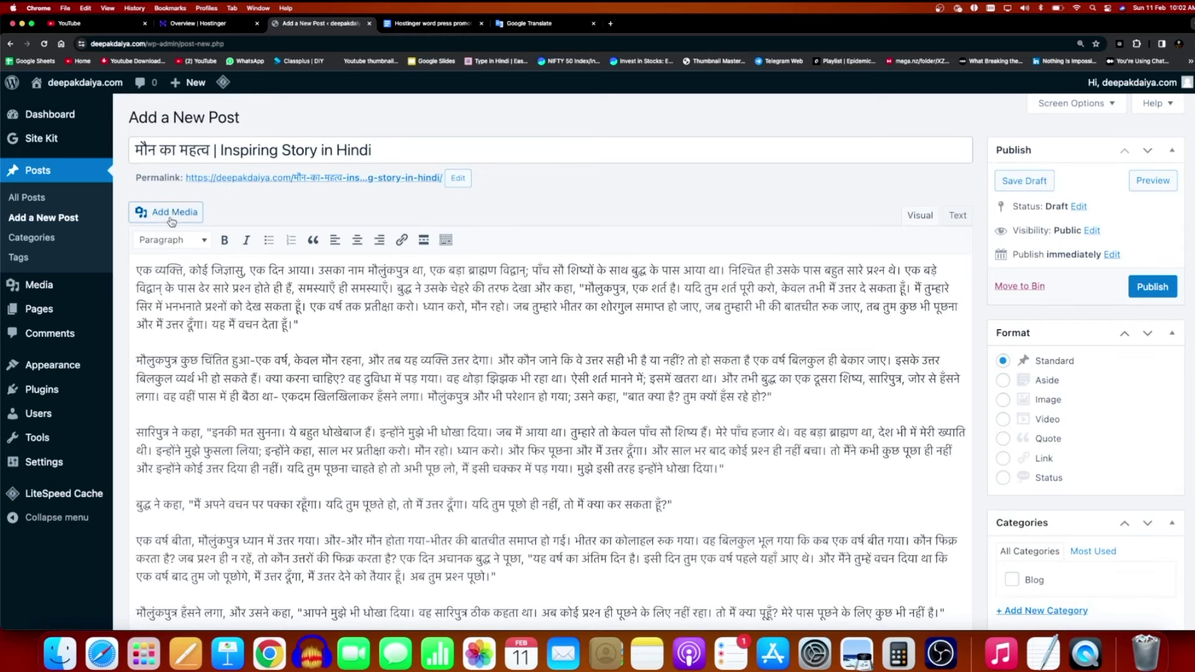
Try bold and italic formatting on the story's first paragraph, keeping the Paragraph text style and switching both formats off again
{"action": "left_click", "coordinate": [195, 241]}
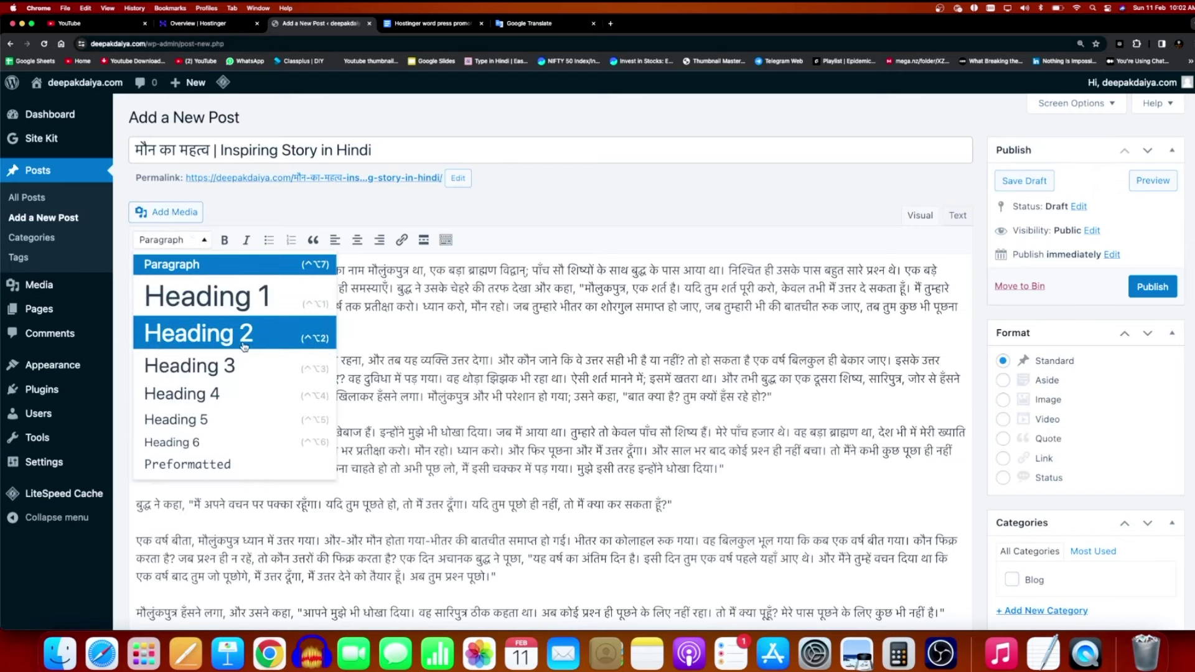
{"action": "left_click", "coordinate": [187, 264]}
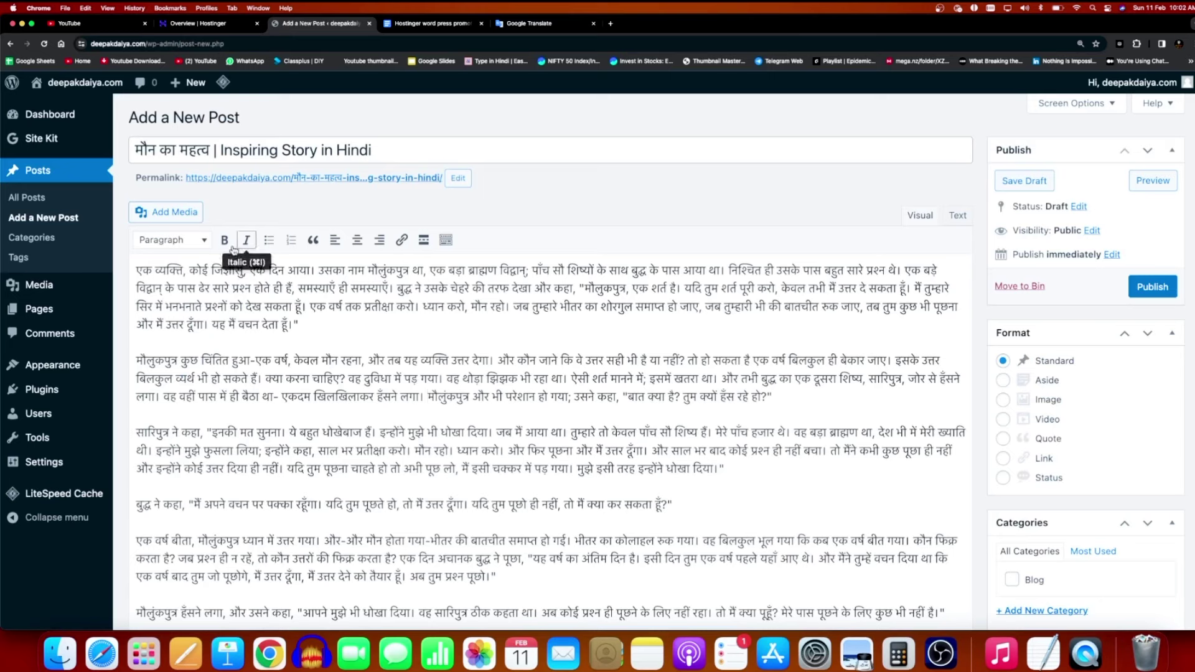
{"action": "left_click_drag", "start_coordinate": [318, 336], "coordinate": [129, 271]}
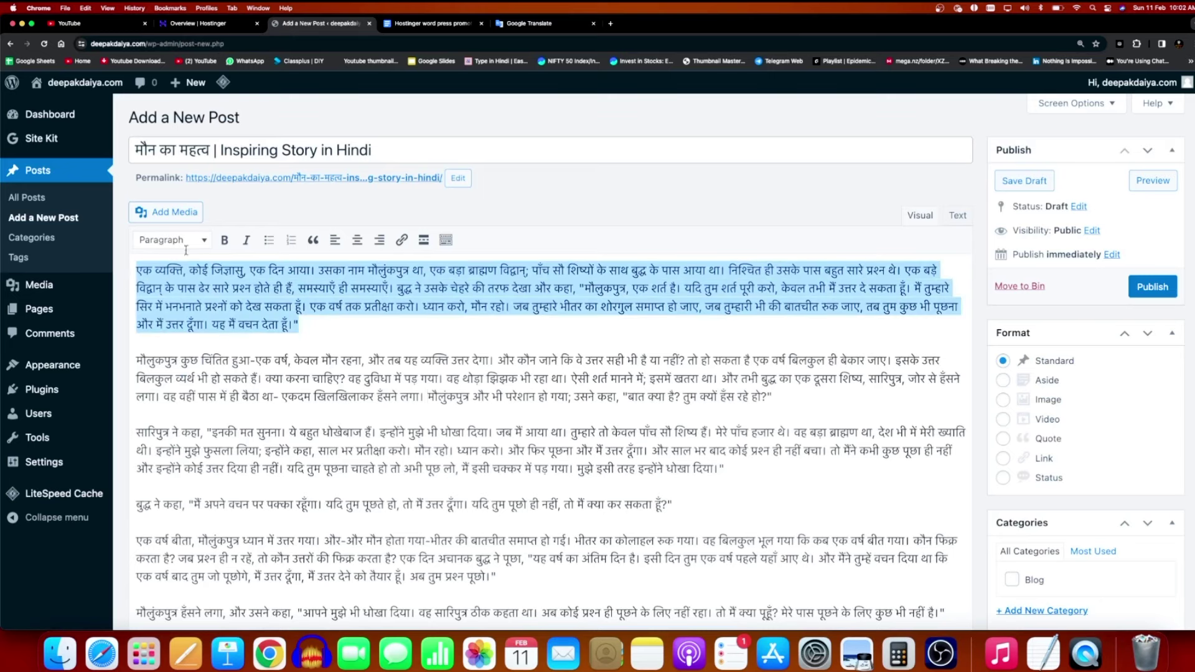
{"action": "left_click", "coordinate": [225, 241]}
{"action": "left_click", "coordinate": [225, 241]}
{"action": "left_click", "coordinate": [225, 241]}
{"action": "left_click", "coordinate": [225, 241]}
{"action": "left_click", "coordinate": [246, 241]}
{"action": "left_click", "coordinate": [246, 241]}
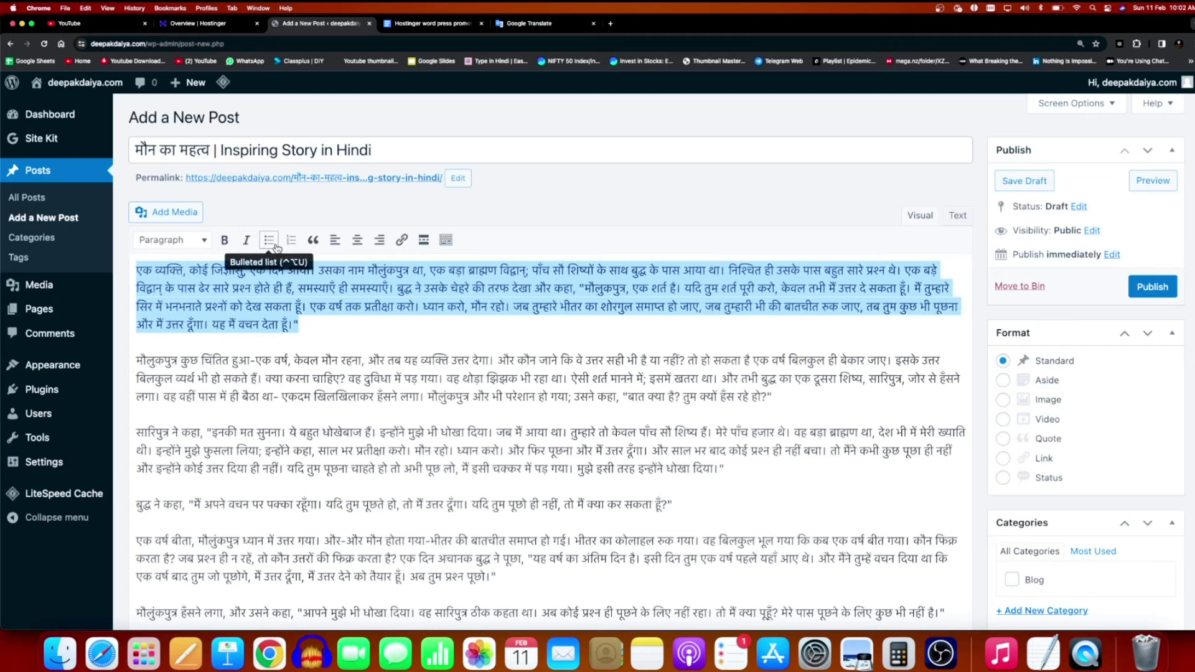
Try a bulleted list on the story's first three paragraphs and a blockquote on the first, undoing both
{"action": "left_click", "coordinate": [274, 244]}
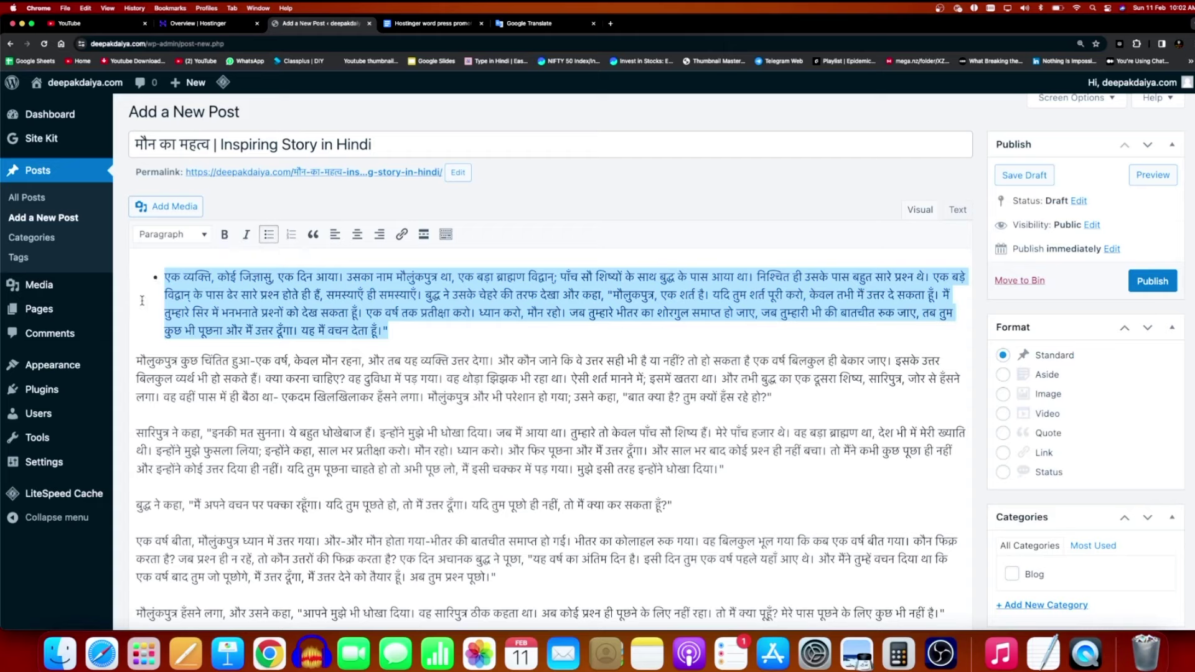
{"action": "left_click_drag", "start_coordinate": [729, 470], "coordinate": [93, 357]}
{"action": "left_click", "coordinate": [269, 234]}
{"action": "left_click", "coordinate": [139, 386]}
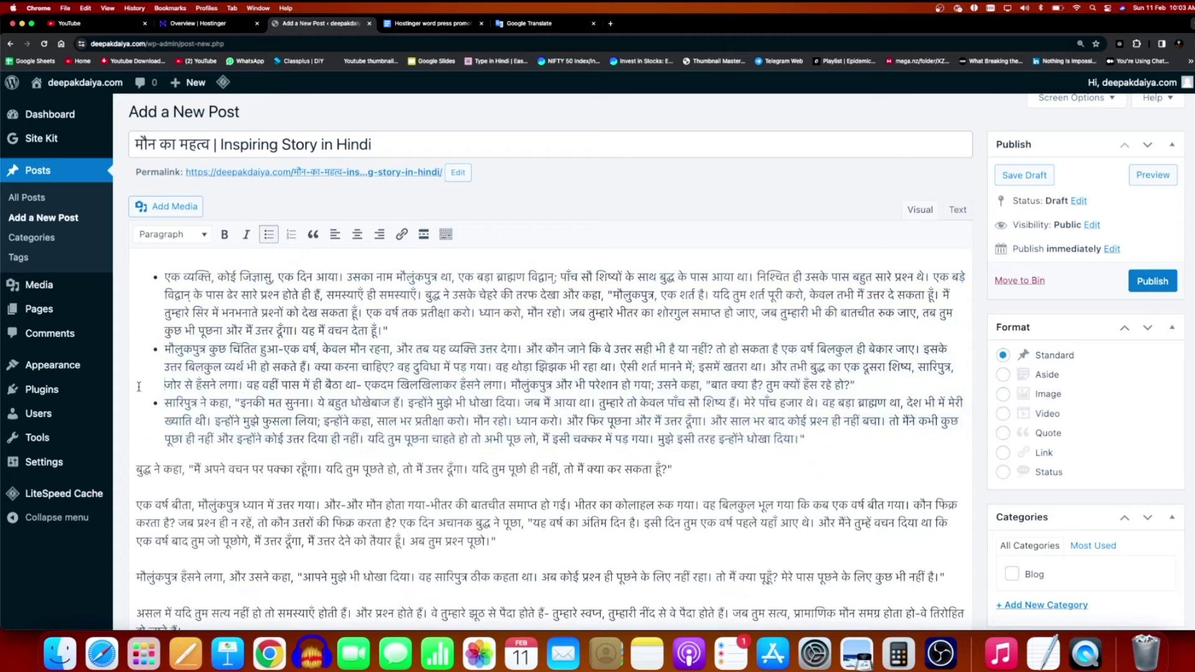
{"action": "key", "text": "super+z"}
{"action": "key", "text": "super+z"}
{"action": "left_click", "coordinate": [253, 303]}
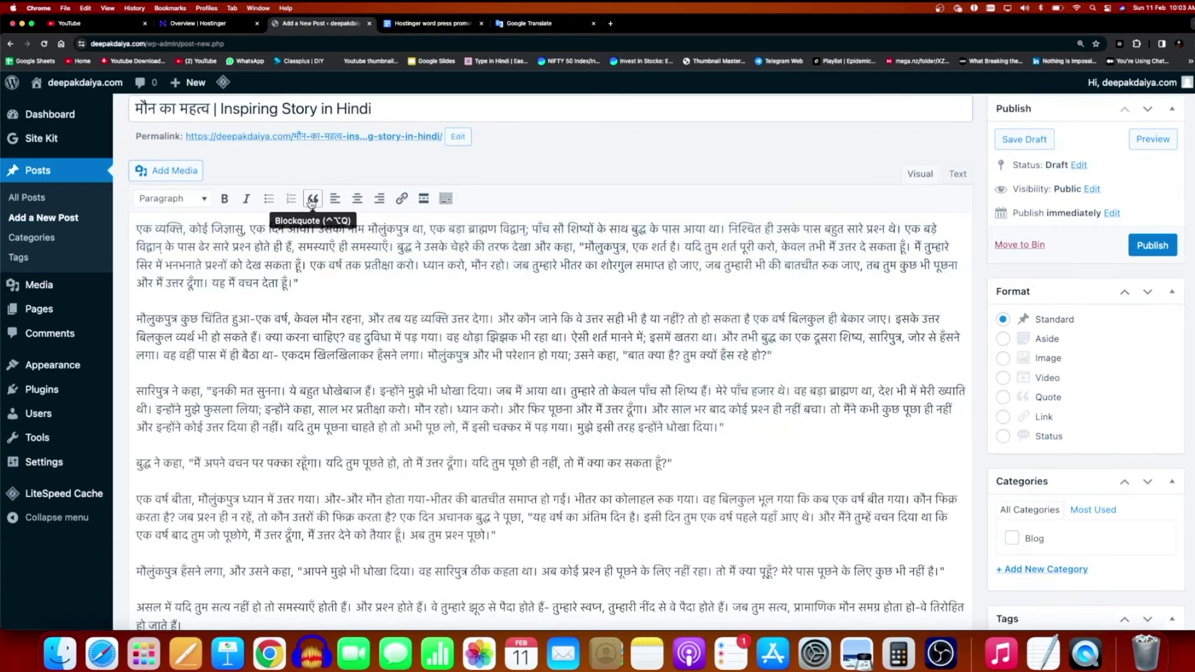
{"action": "left_click", "coordinate": [313, 199]}
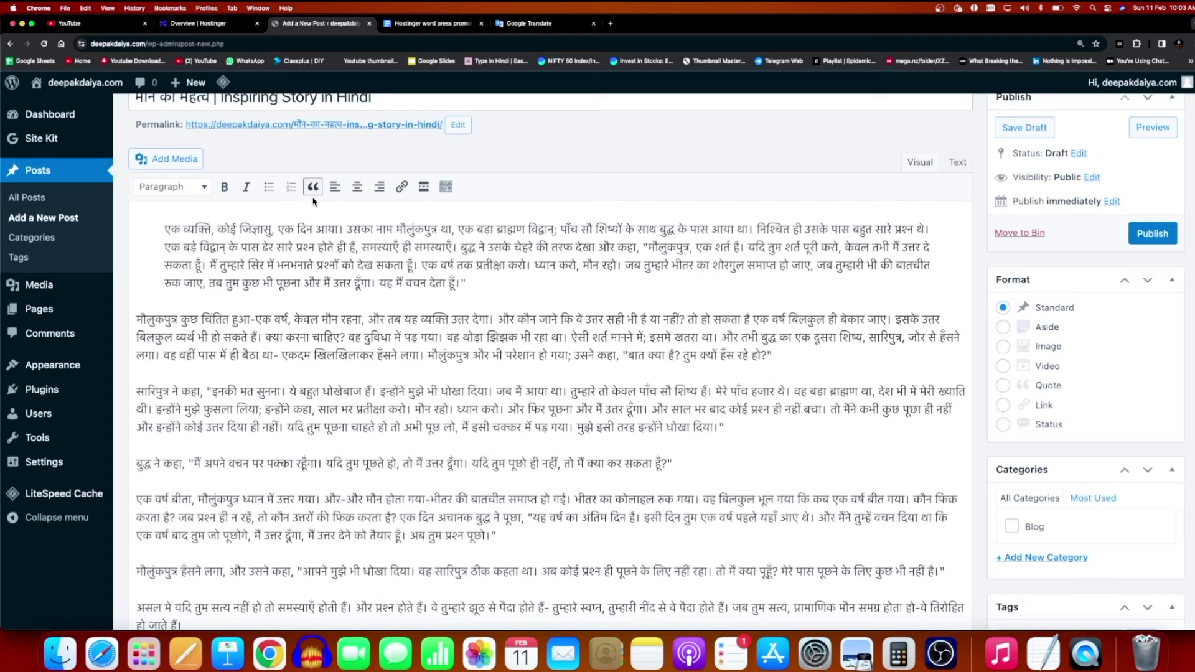
{"action": "key", "text": "super+z"}
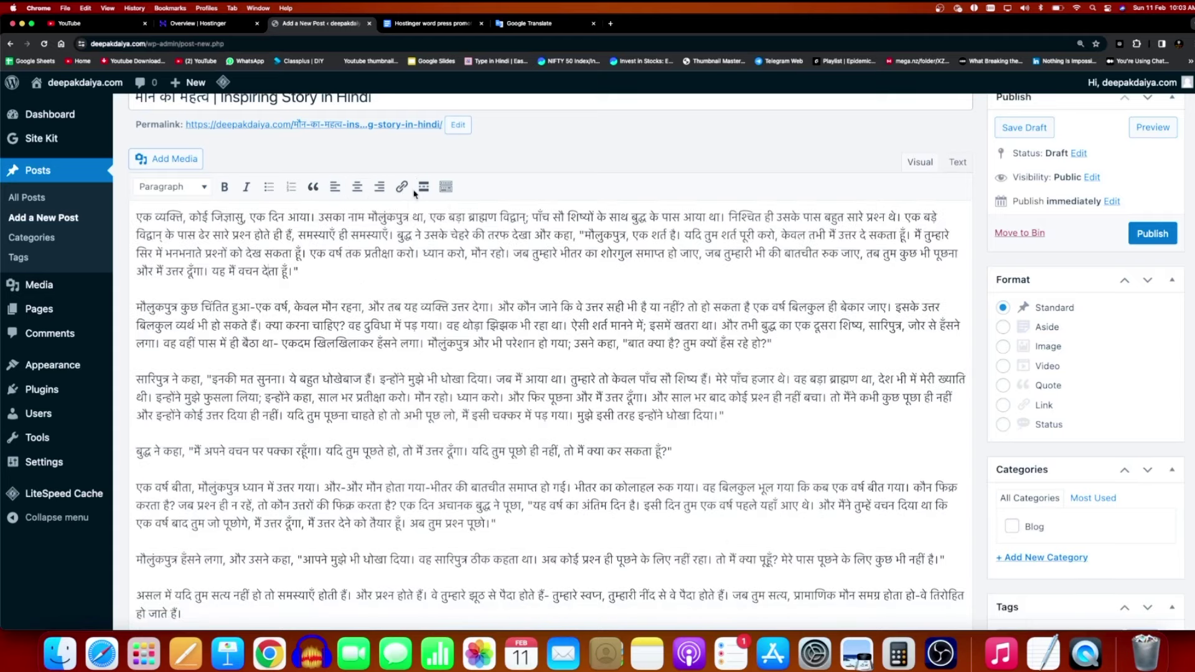
Publish the Hindi story post
{"action": "scroll", "coordinate": [564, 400], "scroll_direction": "up", "scroll_amount": 1}
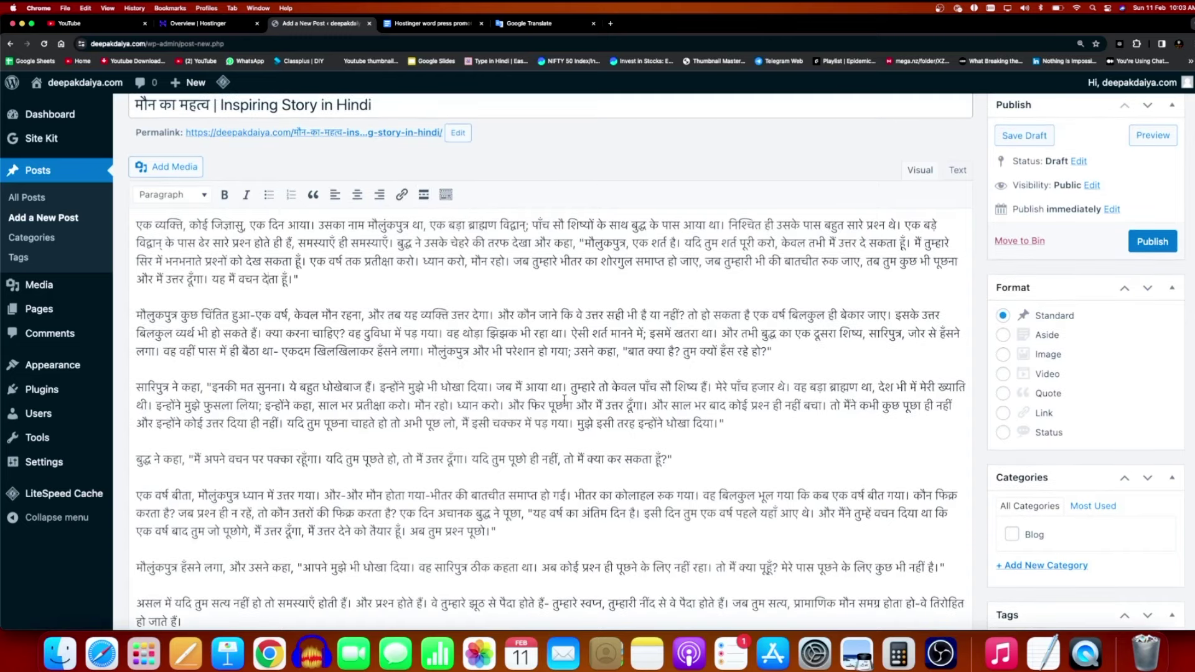
{"action": "scroll", "coordinate": [565, 400], "scroll_direction": "up", "scroll_amount": 3}
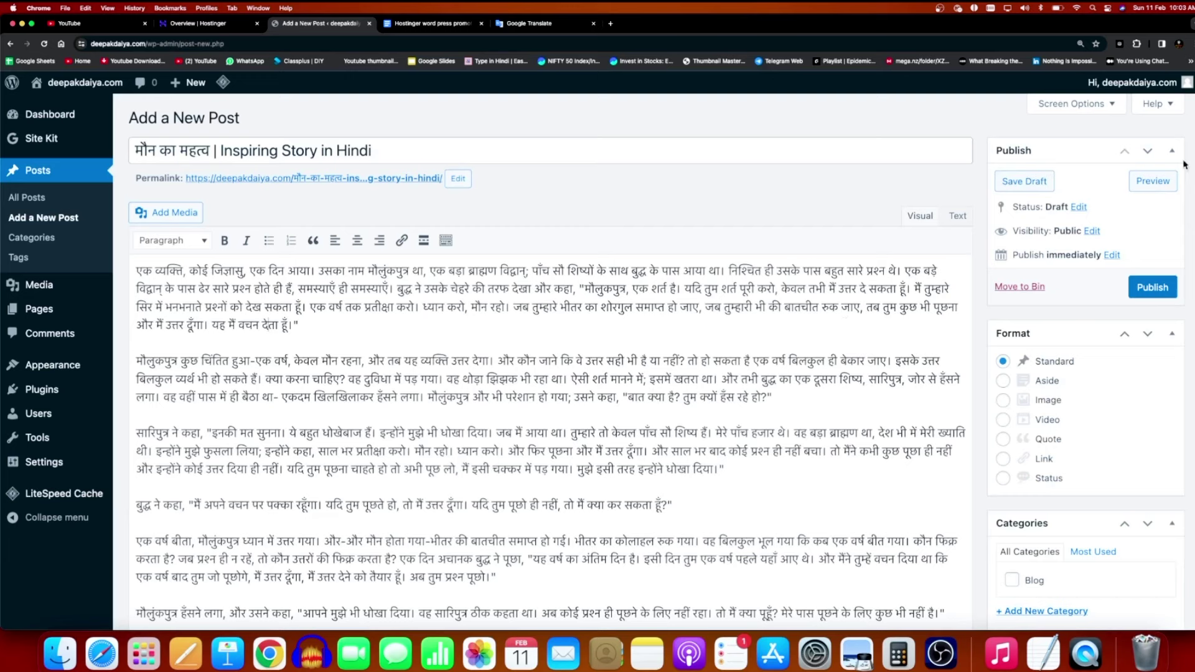
{"action": "left_click", "coordinate": [1151, 289]}
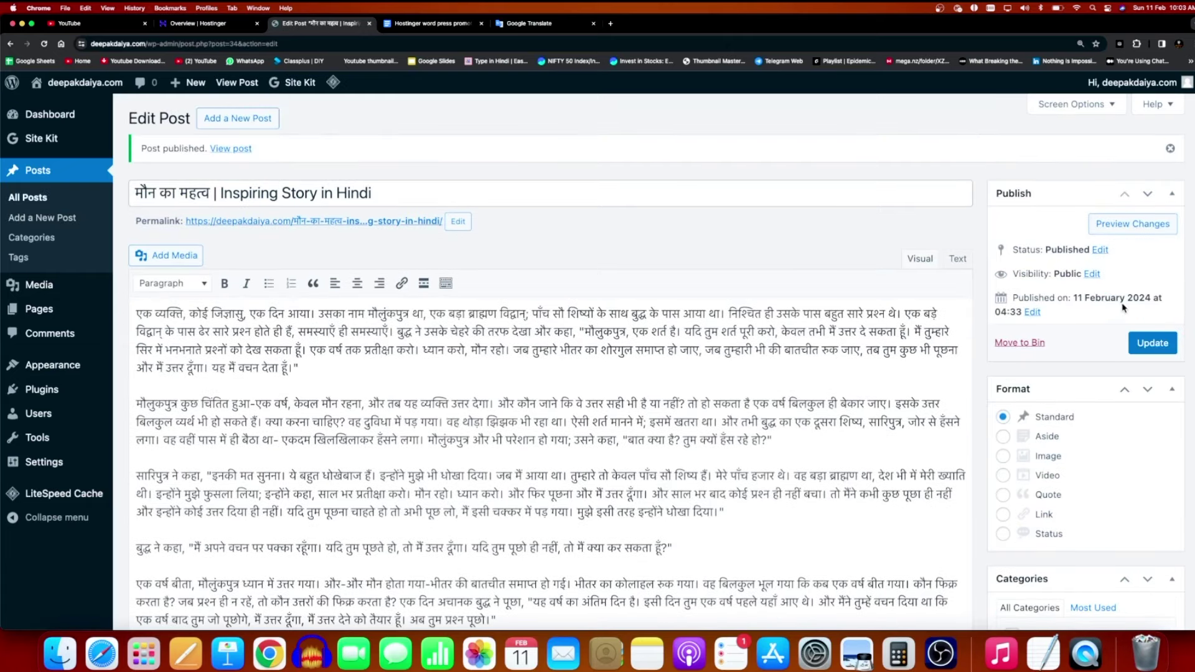
View the published post on the site and examine its web address, title, body text and comment section
{"action": "left_click", "coordinate": [229, 149]}
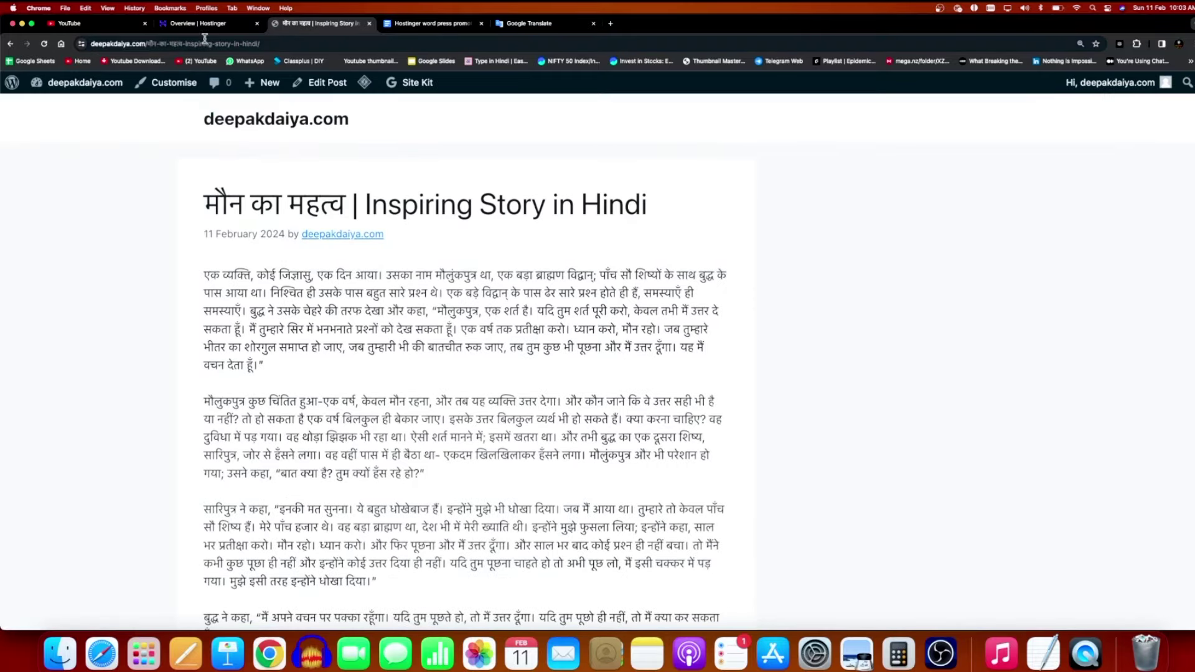
{"action": "left_click", "coordinate": [134, 43]}
{"action": "key", "text": "Right"}
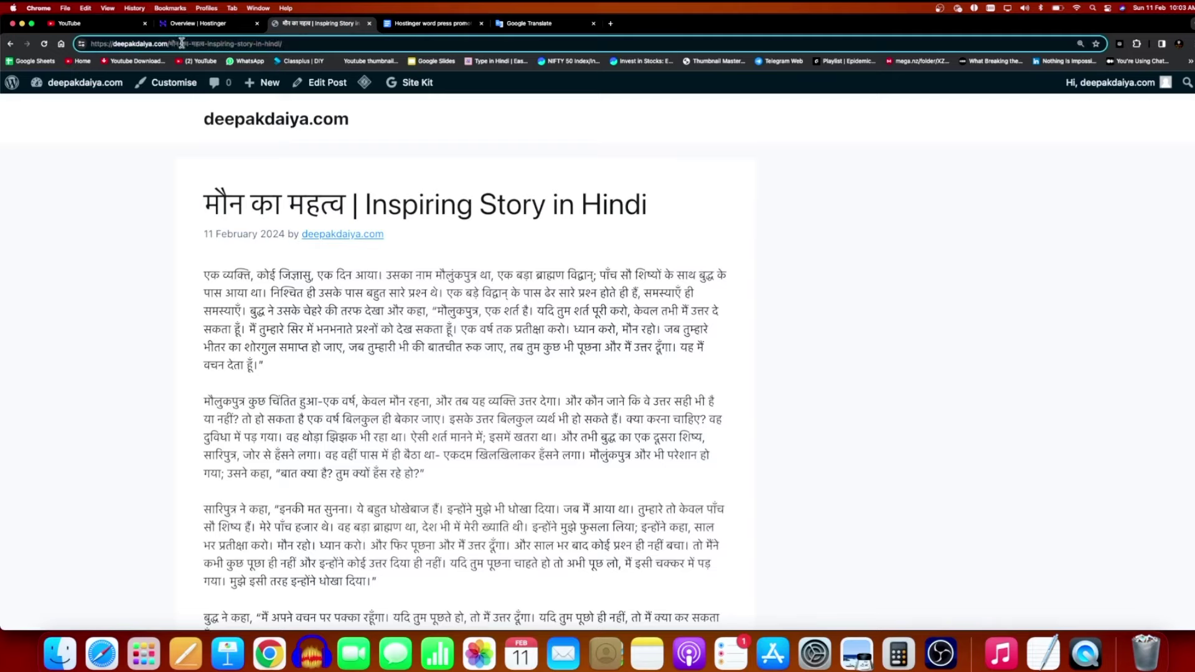
{"action": "left_click_drag", "start_coordinate": [200, 205], "coordinate": [560, 204]}
{"action": "left_click", "coordinate": [448, 231]}
{"action": "scroll", "coordinate": [448, 232], "scroll_direction": "down", "scroll_amount": 4}
{"action": "scroll", "coordinate": [448, 232], "scroll_direction": "down", "scroll_amount": 10}
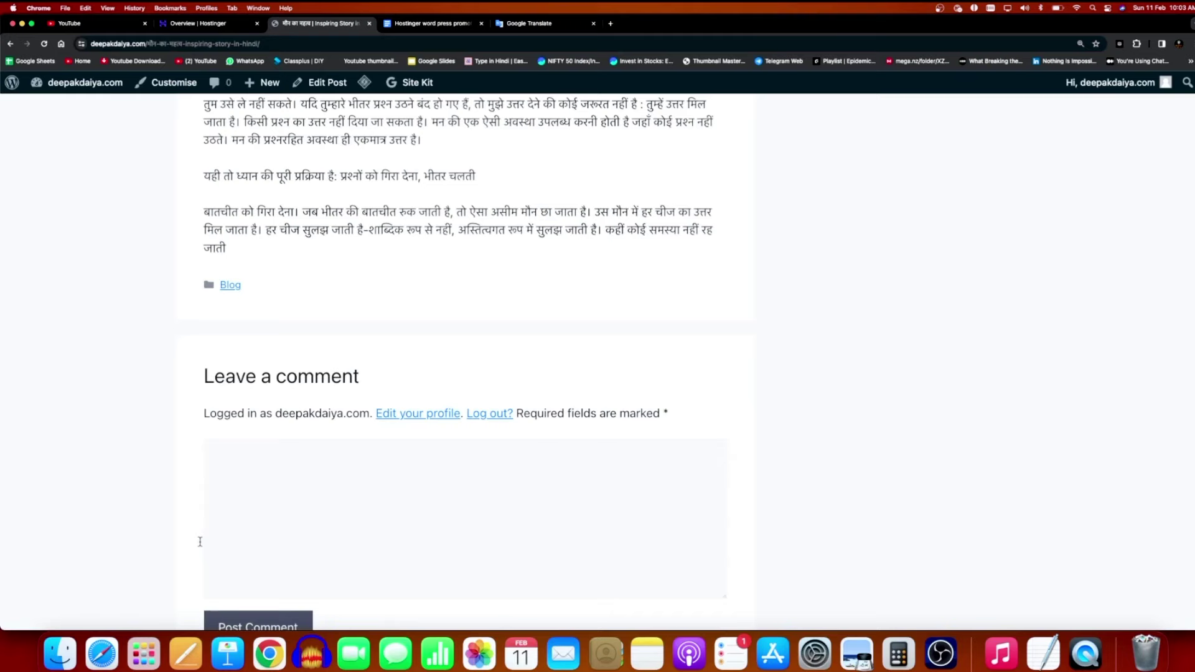
{"action": "scroll", "coordinate": [280, 374], "scroll_direction": "up", "scroll_amount": 15}
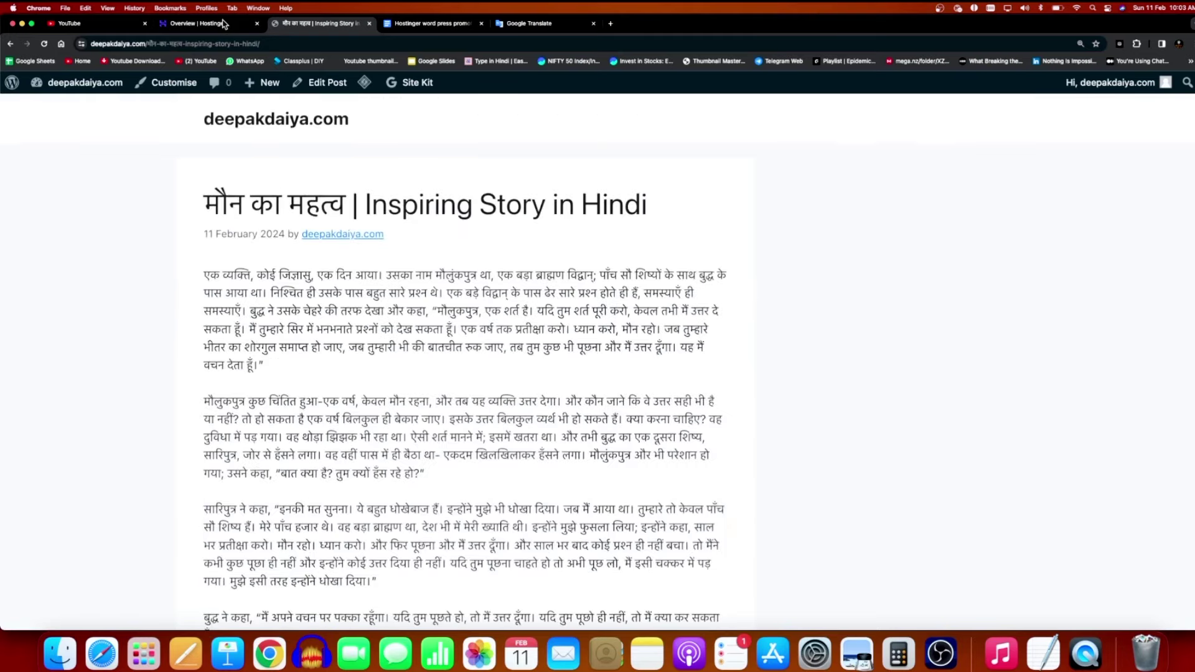
Leave the published post and open the permalink settings to examine the site's URL structure
{"action": "left_click", "coordinate": [18, 45]}
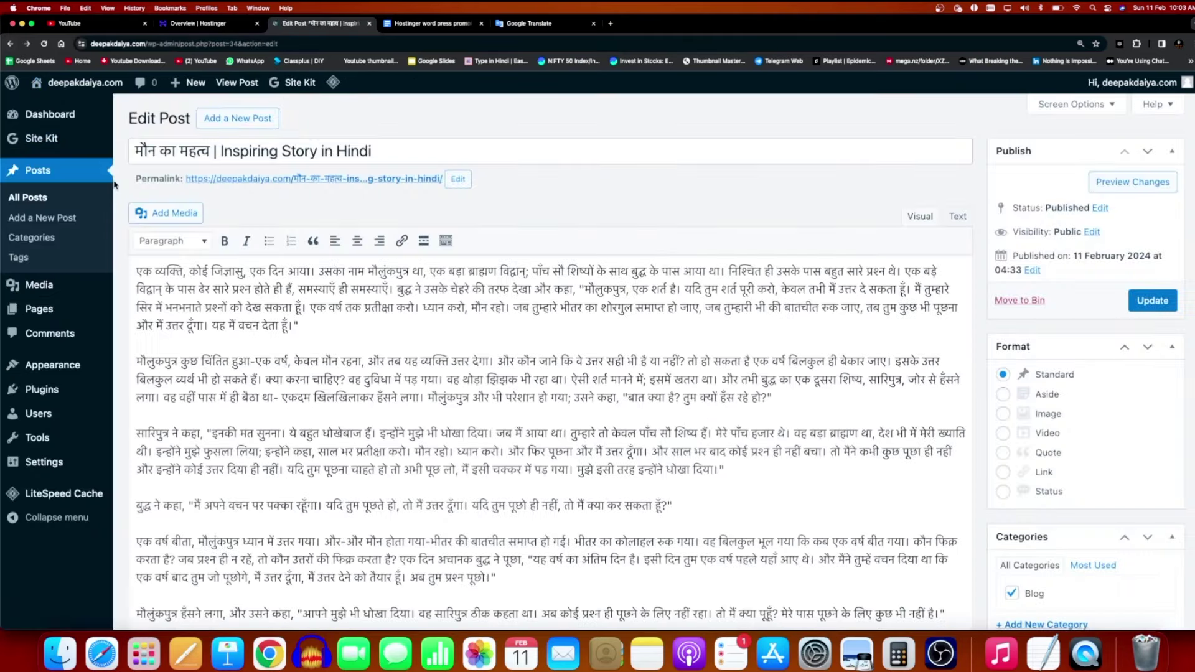
{"action": "mouse_move", "coordinate": [63, 468]}
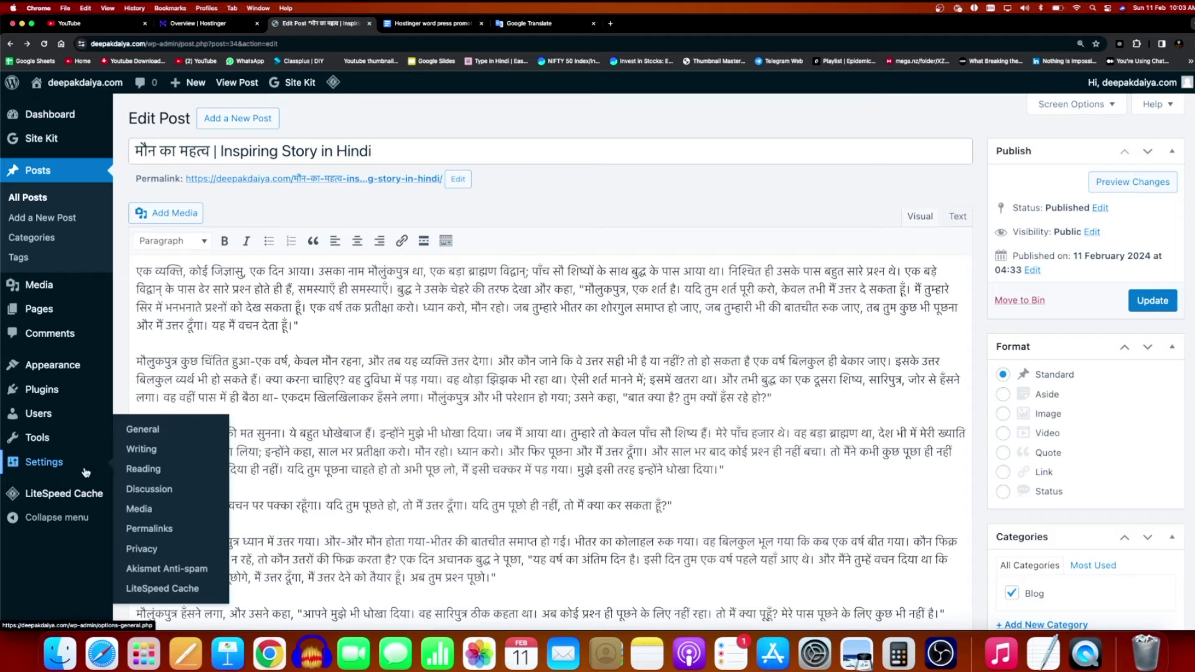
{"action": "left_click", "coordinate": [161, 538]}
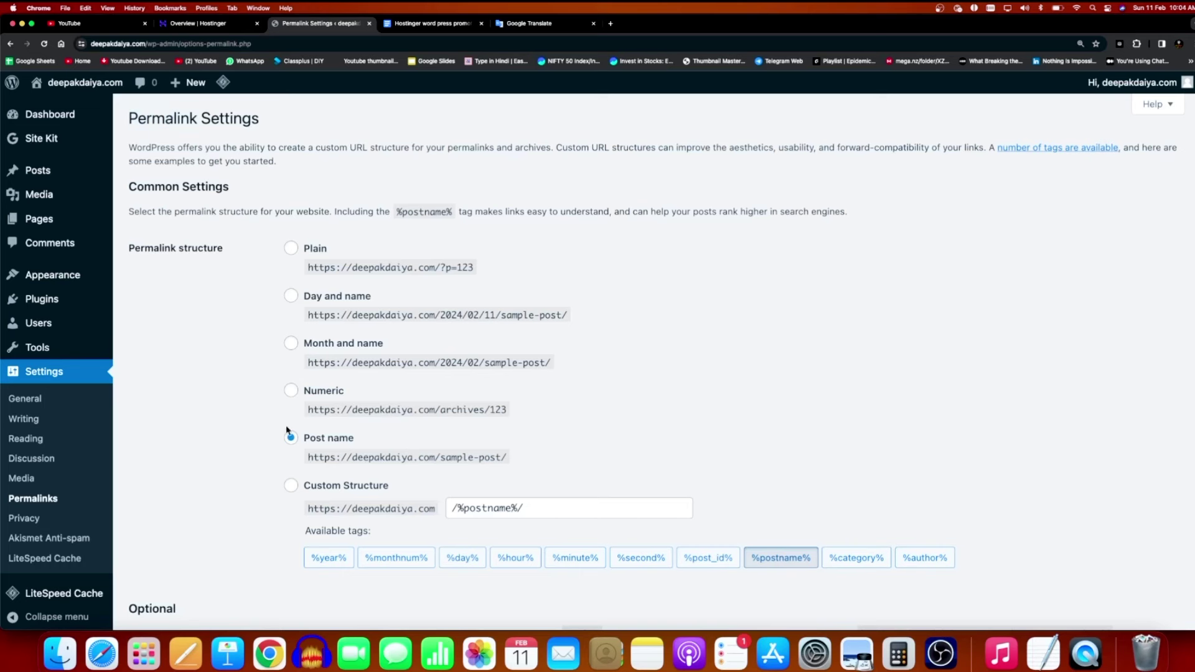
Start another new post titled "How To Make A Website By" followed by the author's full name
{"action": "left_click", "coordinate": [69, 174]}
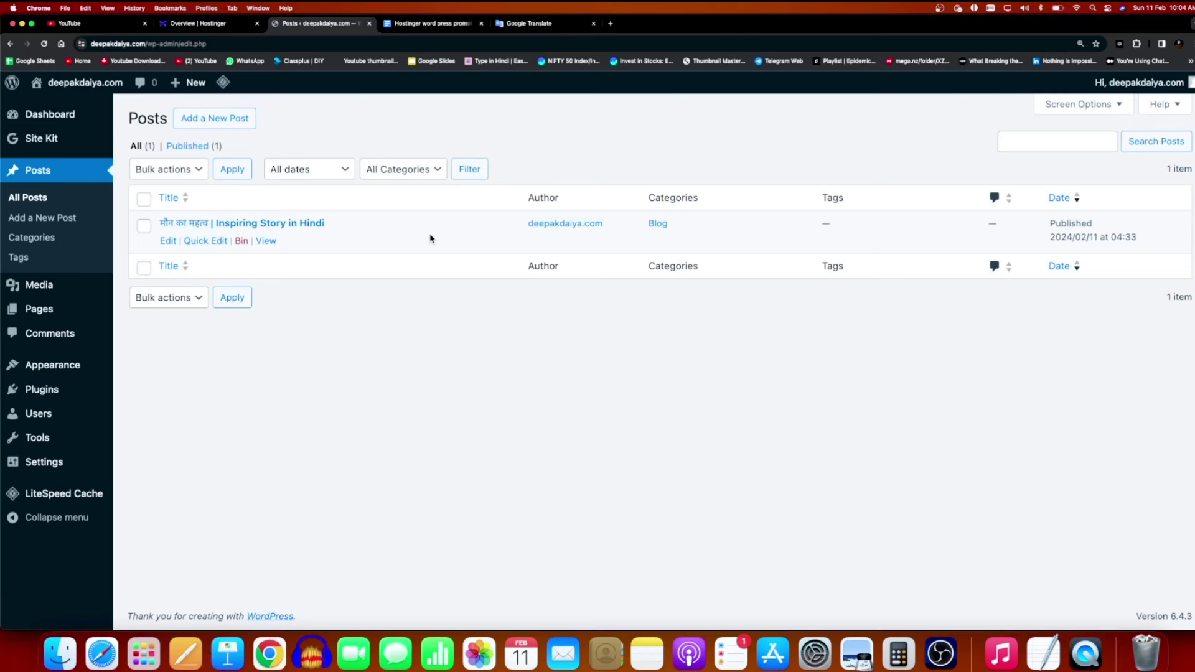
{"action": "left_click", "coordinate": [204, 124]}
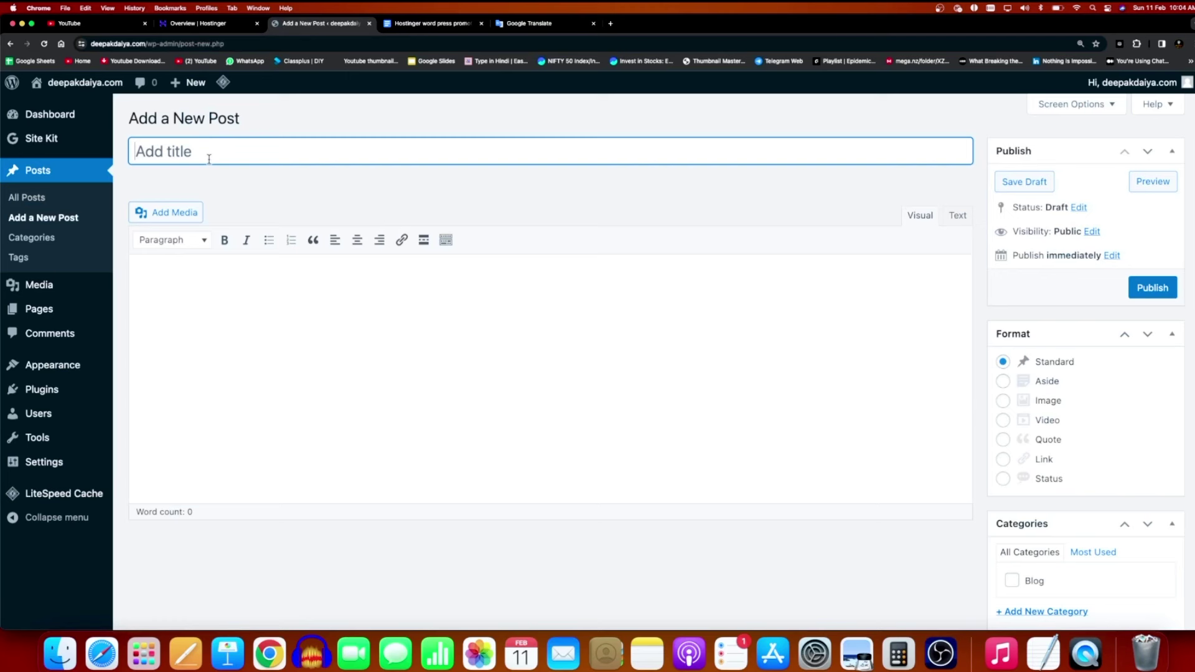
{"action": "type", "text": "You"}
{"action": "key", "text": "BackSpace"}
{"action": "key", "text": "BackSpace"}
{"action": "type", "text": "Hoe"}
{"action": "type", "text": "w To Make A Website B"}
{"action": "type", "text": "y Deepak Daiya"}
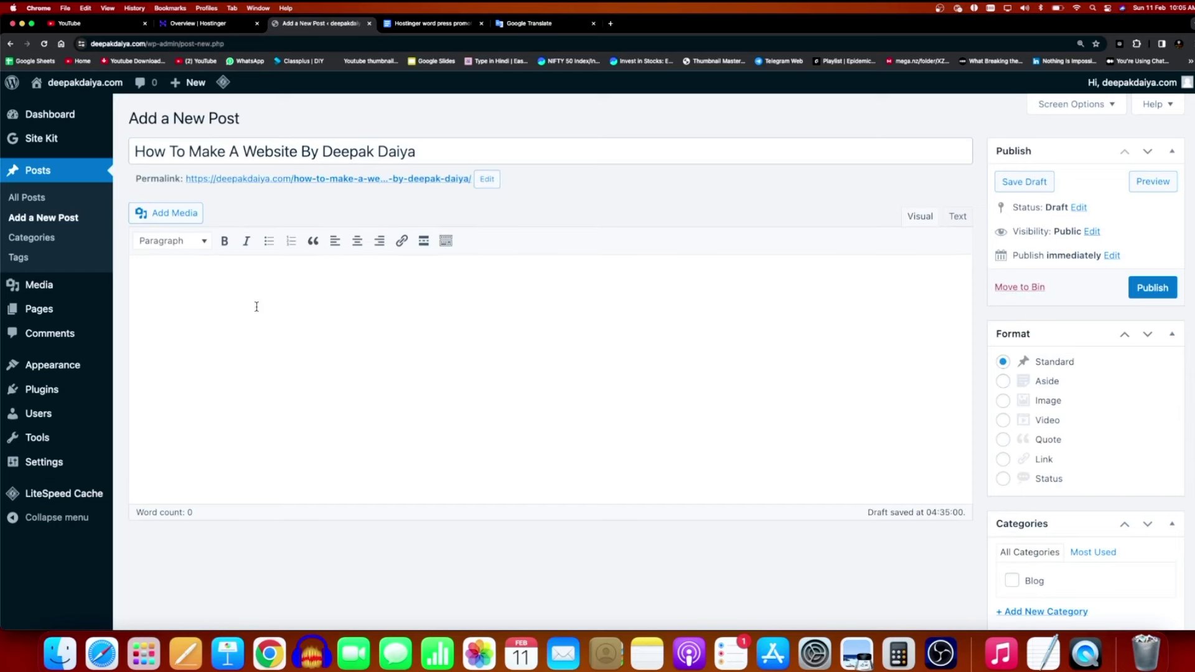
Enter "Watch my youtube video" in the post body with several blank lines above it
{"action": "type", "text": "Watch my youtube video"}
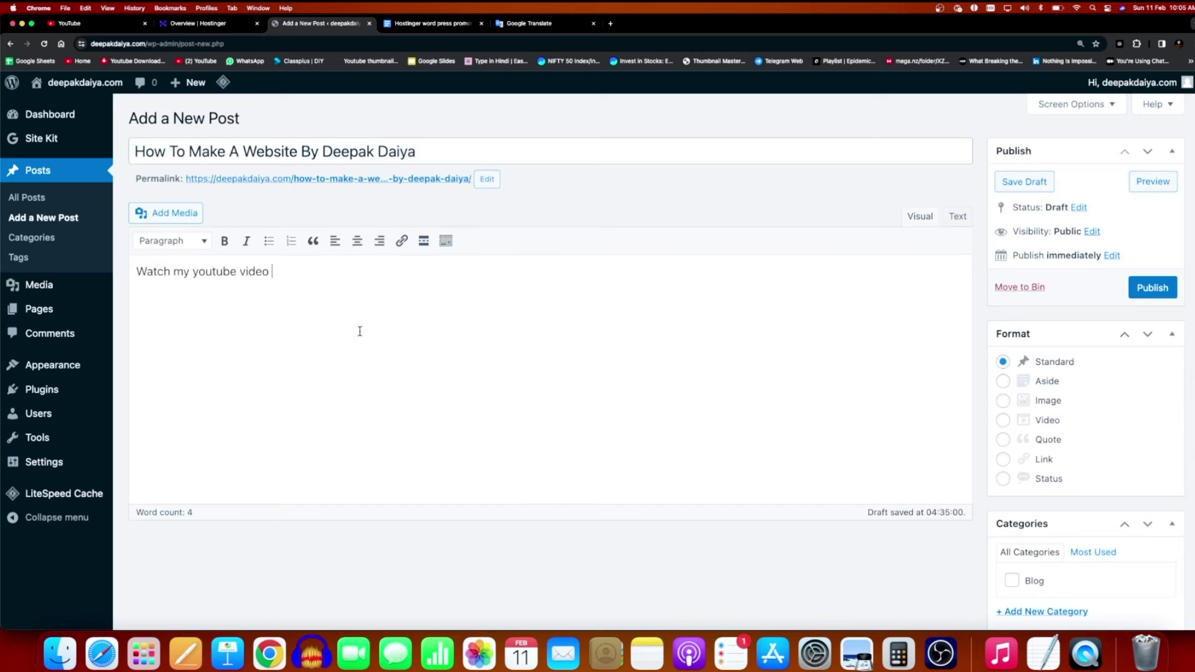
{"action": "key", "text": "Return"}
{"action": "key", "text": "Return"}
{"action": "key", "text": "Return"}
{"action": "key", "text": "Return"}
{"action": "key", "text": "Return"}
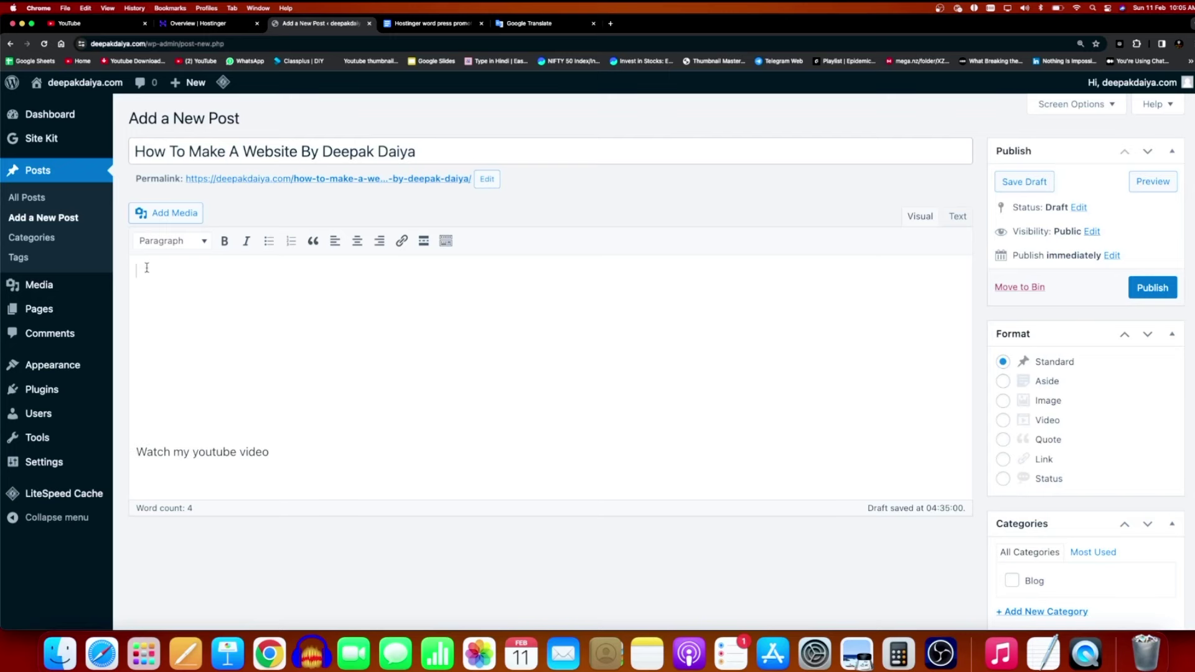
Upload the image "C0001.00_04_11_03.Still395.png" and insert it at the start of the post body
{"action": "left_click", "coordinate": [164, 213]}
{"action": "left_click", "coordinate": [665, 353]}
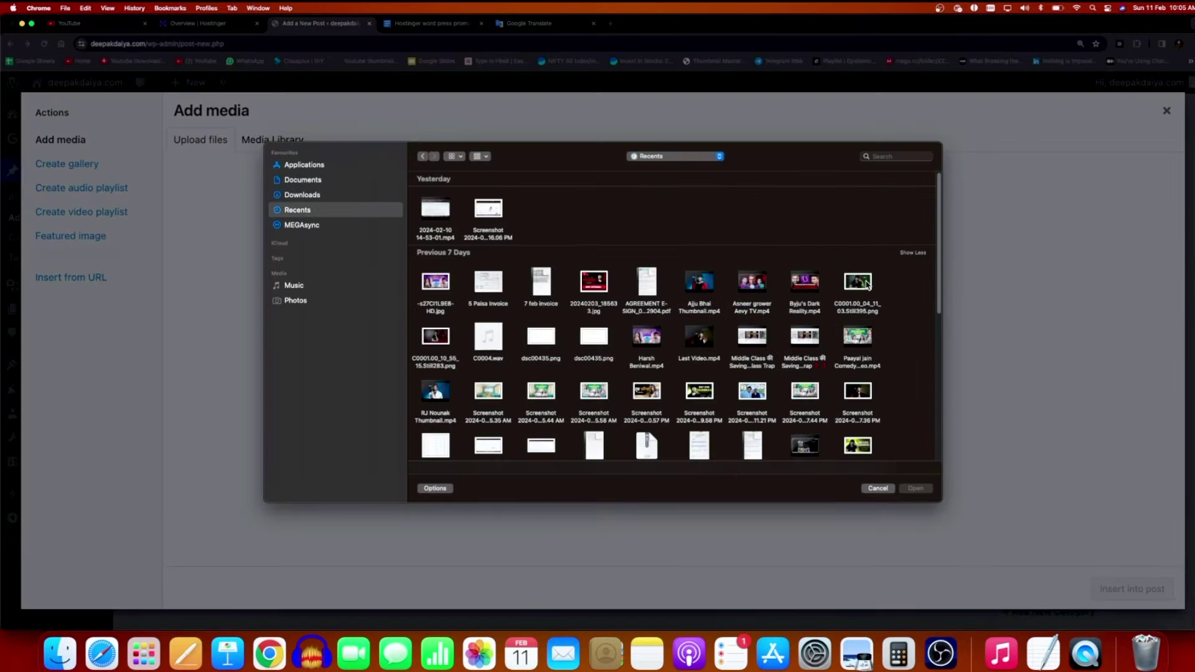
{"action": "left_click", "coordinate": [858, 283]}
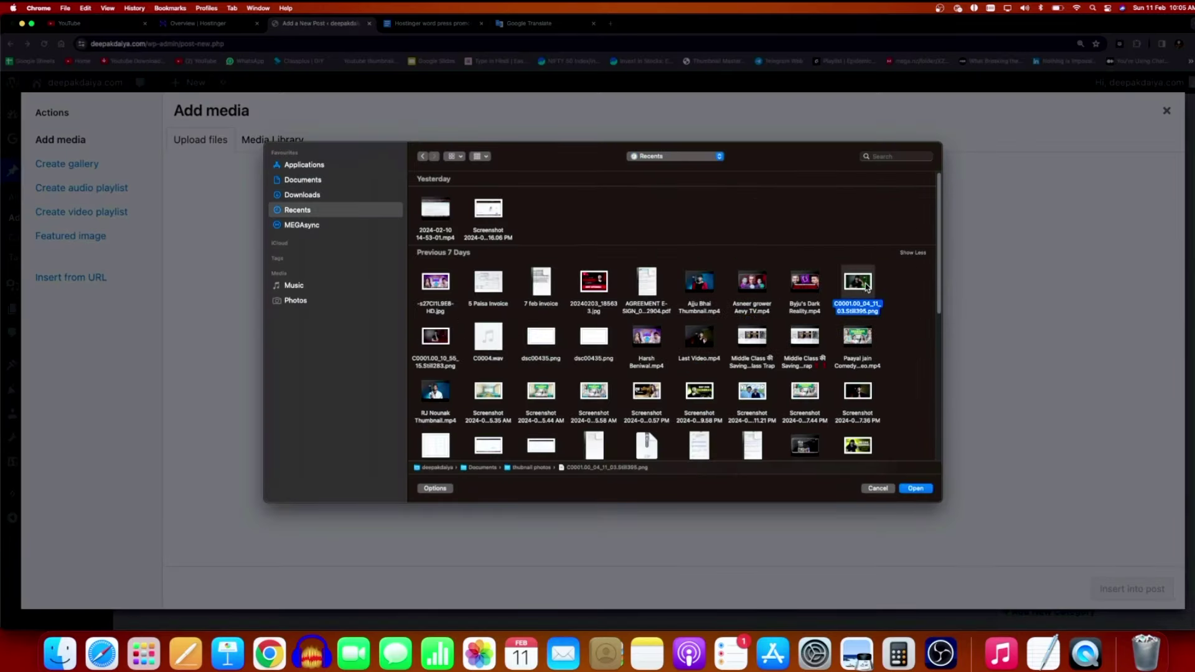
{"action": "left_click", "coordinate": [915, 488]}
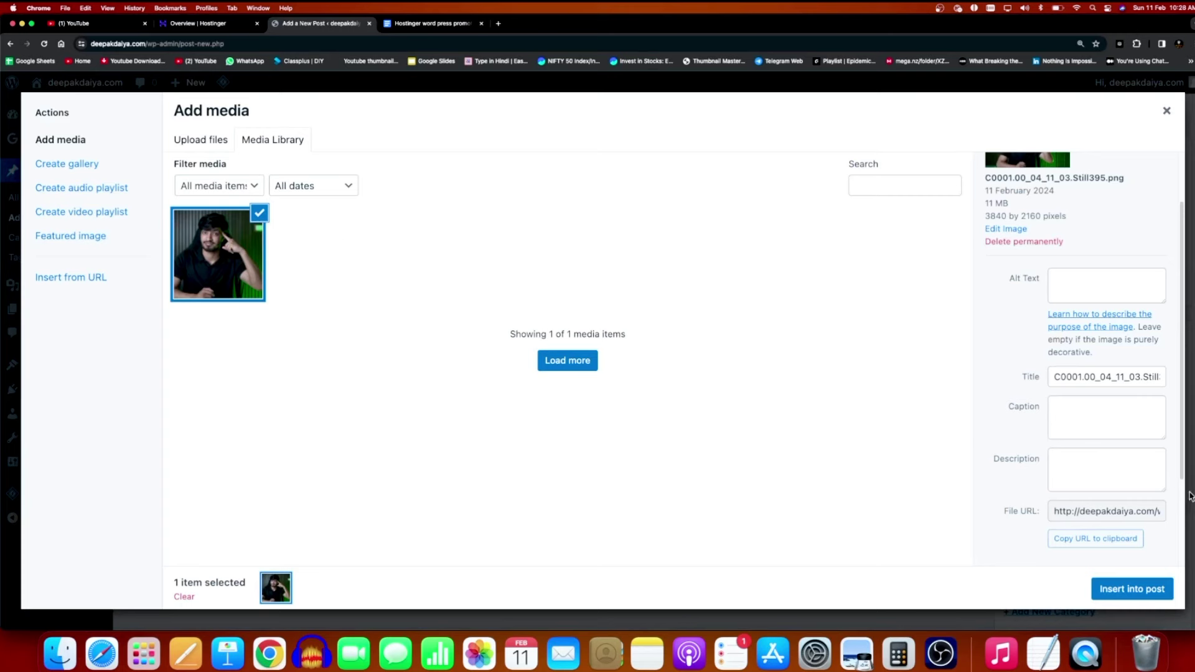
{"action": "left_click", "coordinate": [1128, 596]}
Enlarge the inserted image to about twice its displayed width, keeping its proportions
{"action": "left_click", "coordinate": [344, 319]}
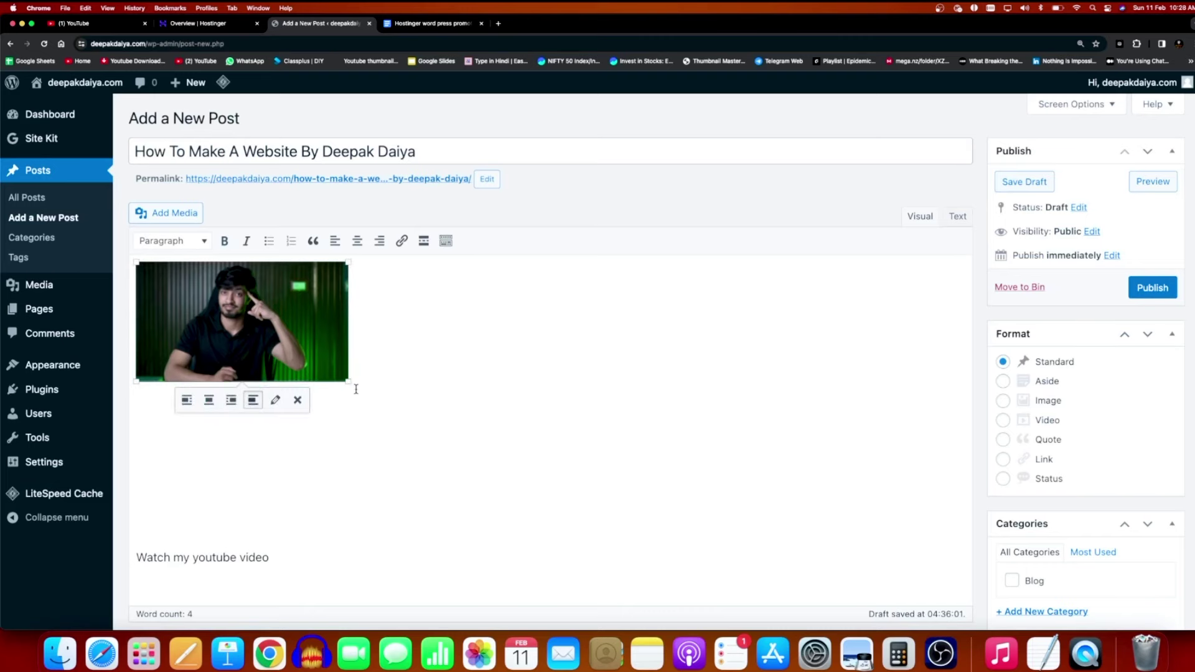
{"action": "left_click_drag", "start_coordinate": [349, 383], "coordinate": [598, 522]}
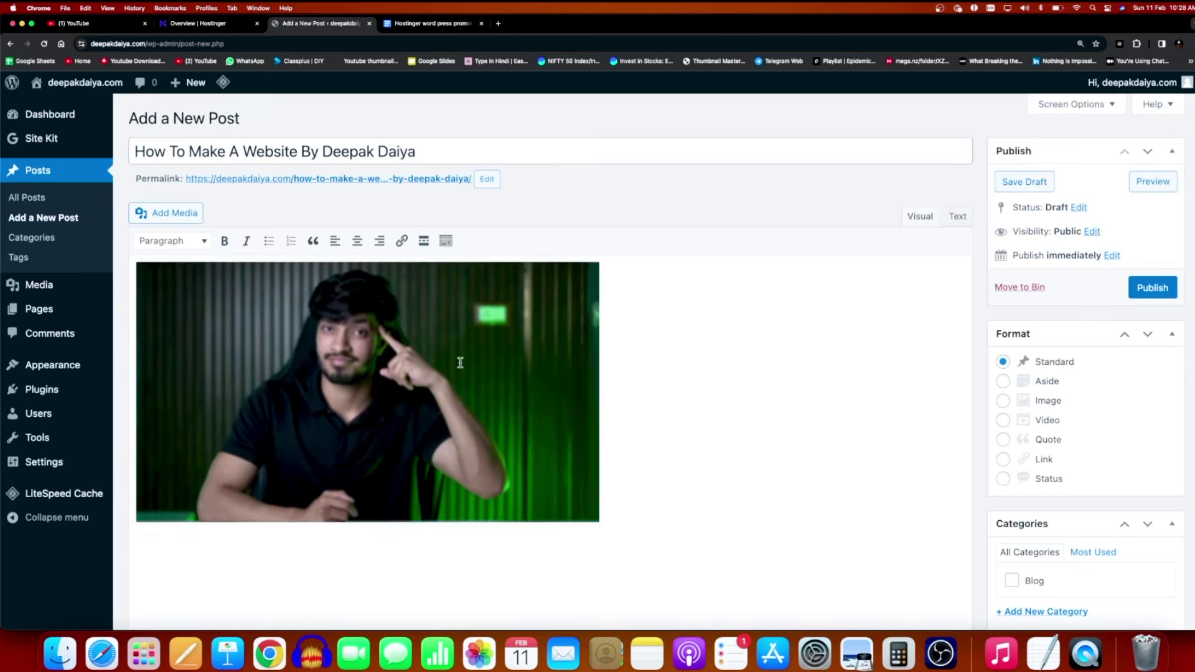
{"action": "left_click", "coordinate": [136, 274]}
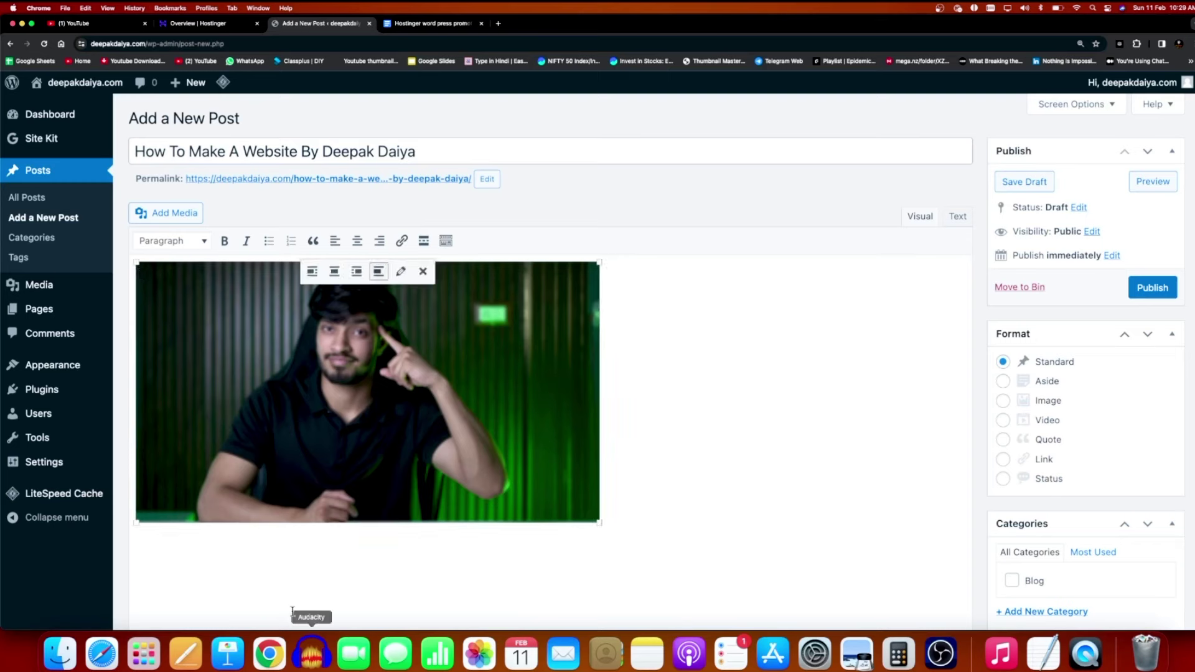
Add the line "Watch My Video On Youtube!!!!!!" directly below the image
{"action": "left_click", "coordinate": [214, 566]}
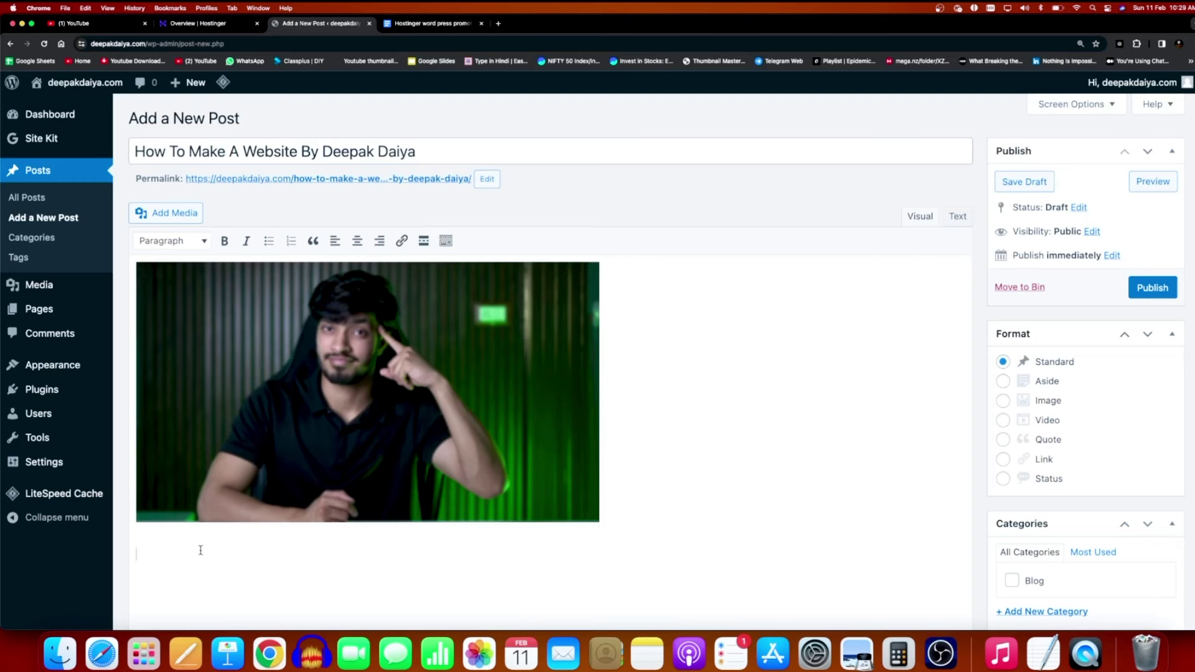
{"action": "type", "text": "Watvh"}
{"action": "key", "text": "BackSpace"}
{"action": "key", "text": "BackSpace"}
{"action": "type", "text": "ch My Video On Youtube"}
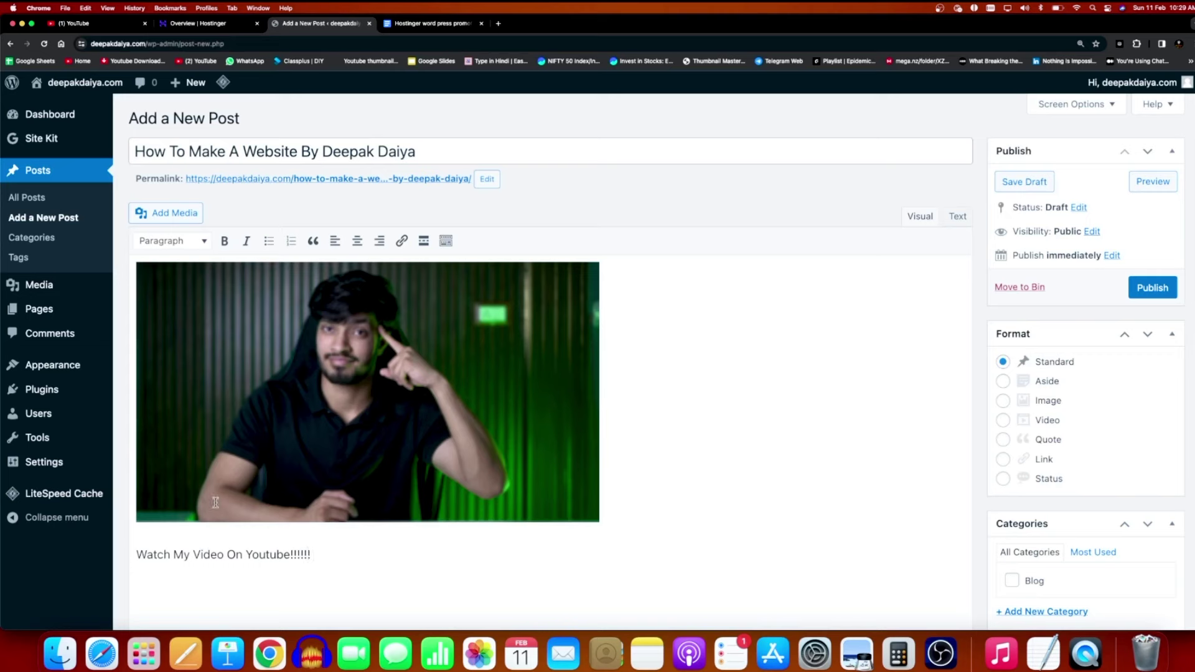
{"action": "left_click", "coordinate": [205, 149]}
{"action": "left_click", "coordinate": [327, 322]}
{"action": "left_click", "coordinate": [708, 411]}
{"action": "scroll", "coordinate": [443, 480], "scroll_direction": "down", "scroll_amount": 5}
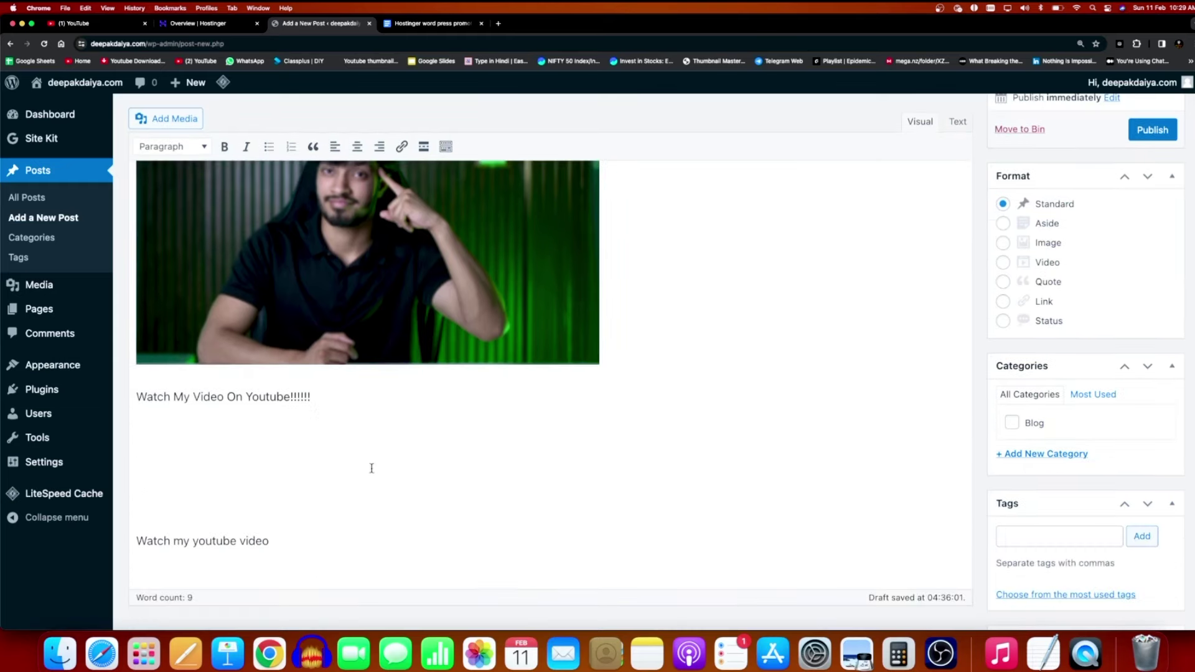
Delete the "Watch my youtube video" line and the blank lines above it from the post body
{"action": "left_click_drag", "start_coordinate": [272, 382], "coordinate": [136, 363]}
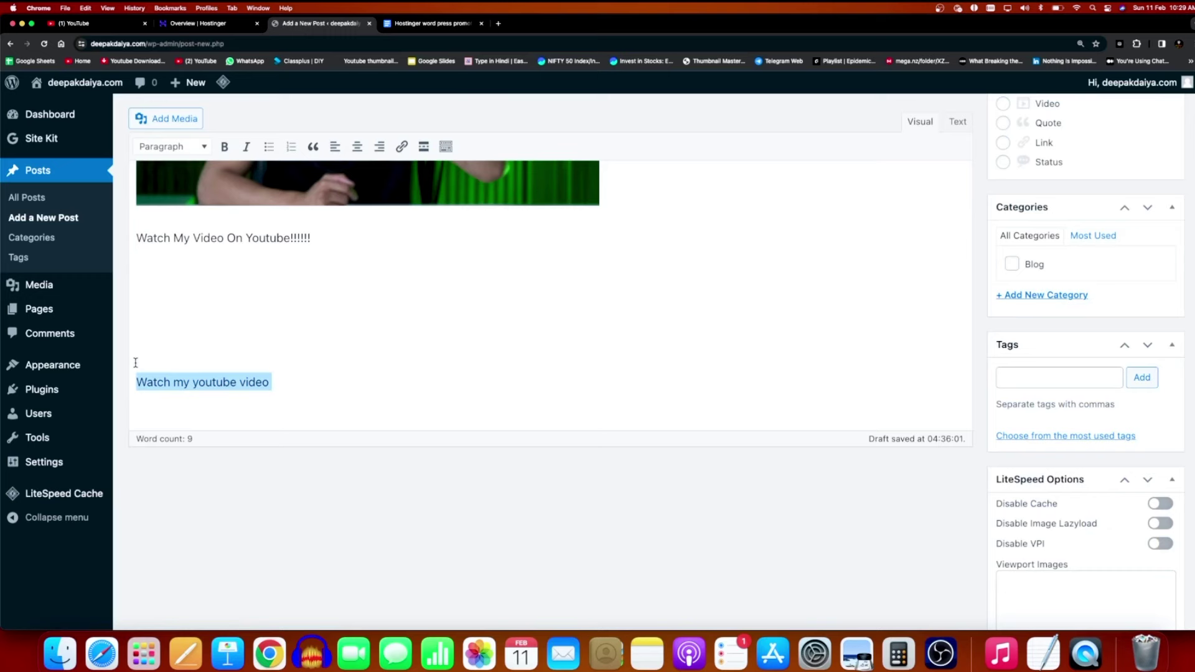
{"action": "key", "text": "BackSpace"}
{"action": "scroll", "coordinate": [148, 356], "scroll_direction": "up", "scroll_amount": 2}
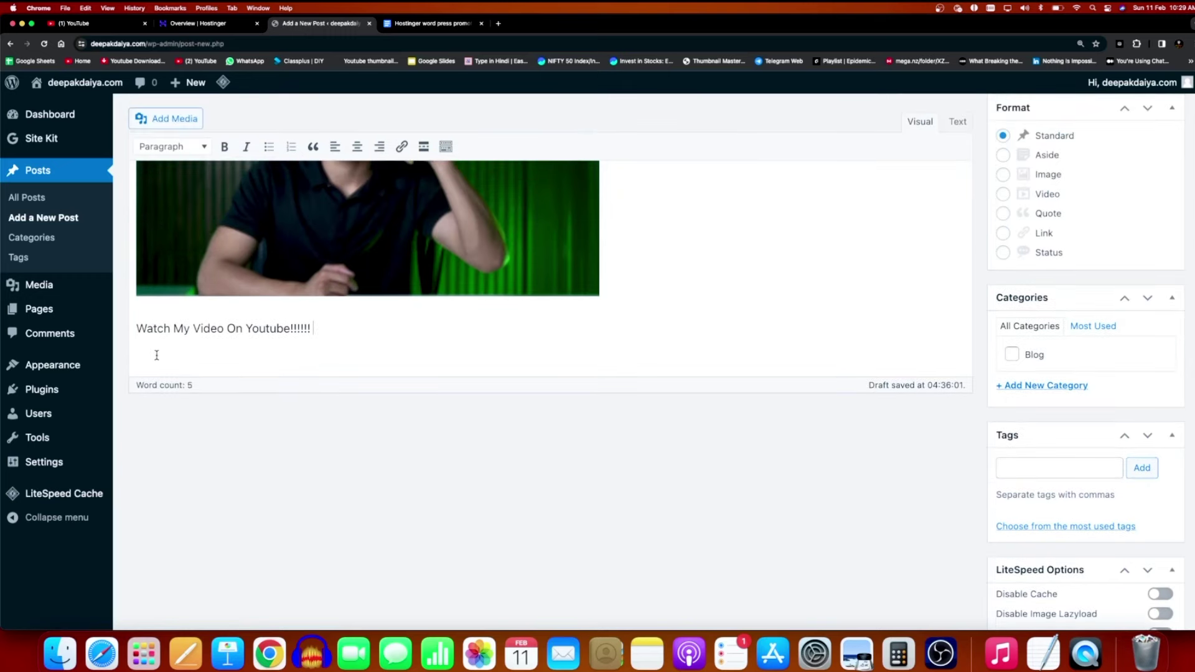
Add the line "Make website & Earn Money!!!!" as a new paragraph below "Watch My Video On Youtube!!!!!!"
{"action": "key", "text": "Return"}
{"action": "key", "text": "Return"}
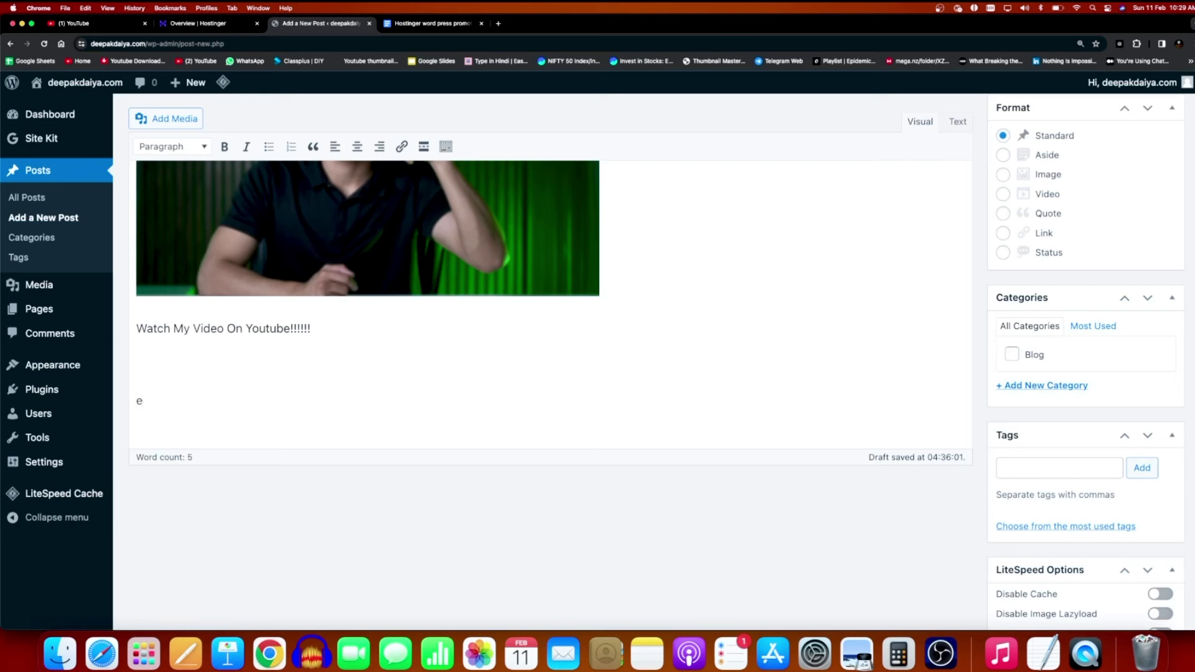
{"action": "key", "text": "BackSpace"}
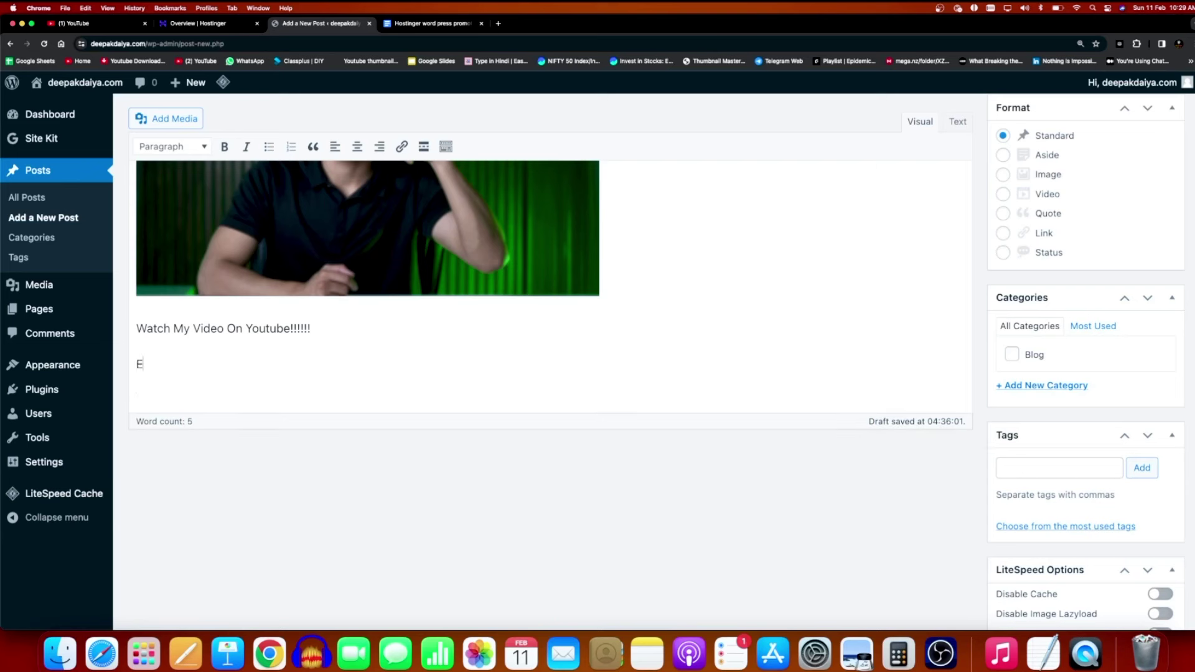
{"action": "type", "text": "Make website & Earn M"}
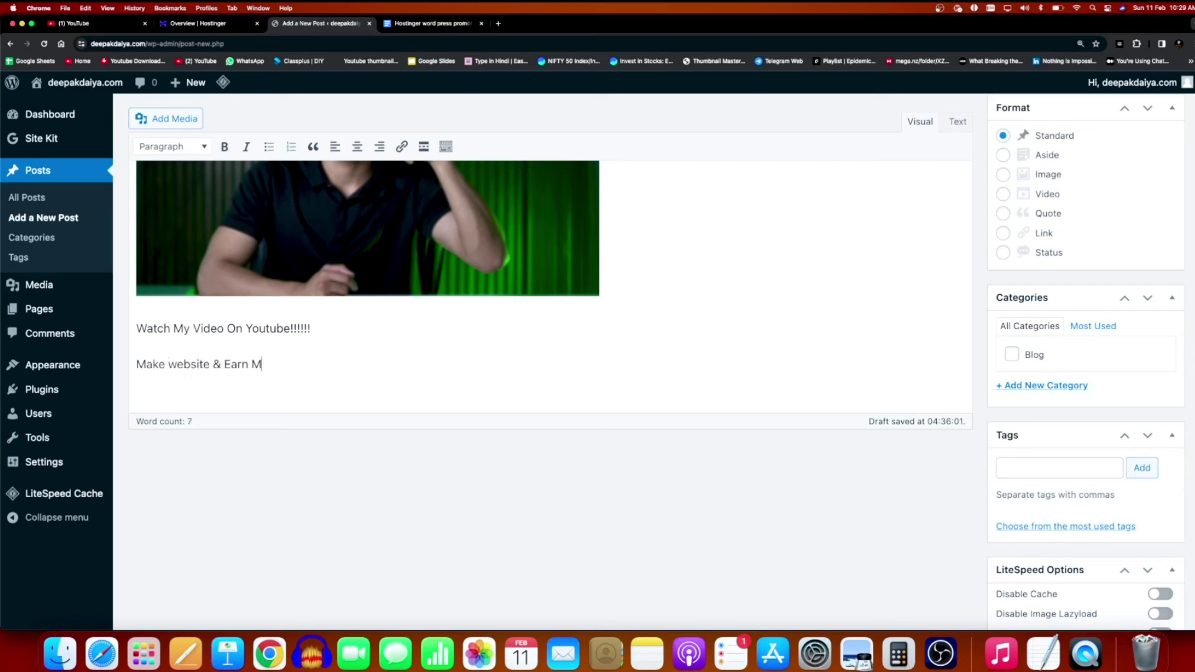
{"action": "type", "text": "oney!!!!"}
Publish the post and open the site's home page in a separate browser tab
{"action": "scroll", "coordinate": [296, 461], "scroll_direction": "up", "scroll_amount": 4}
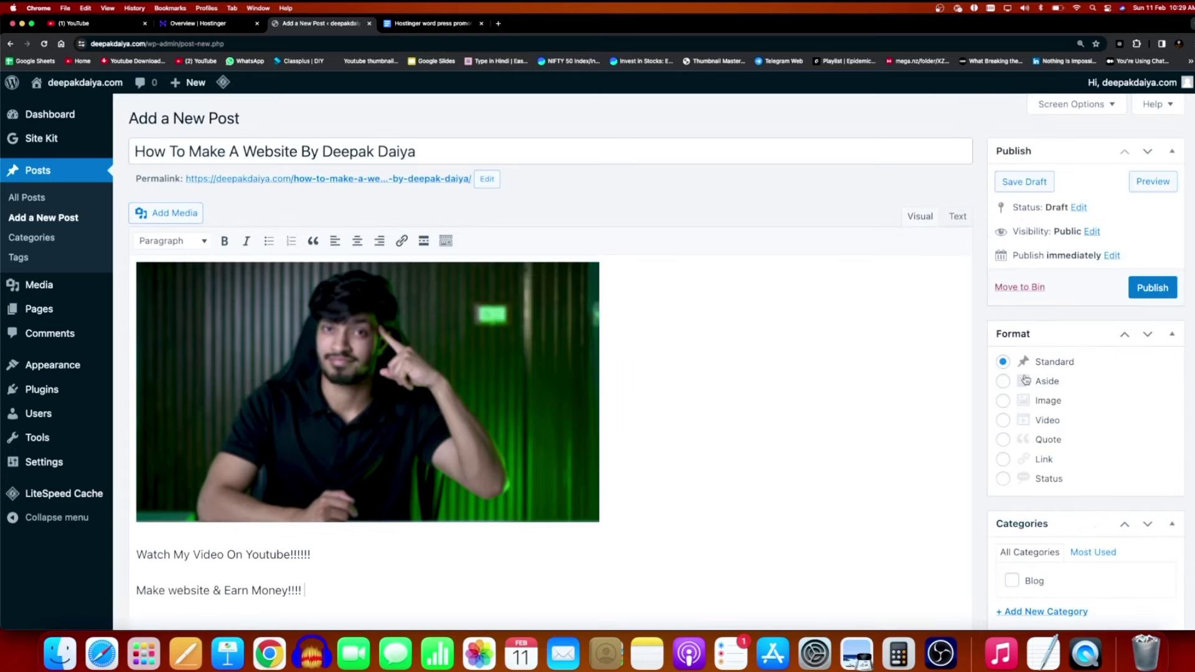
{"action": "left_click", "coordinate": [1152, 287]}
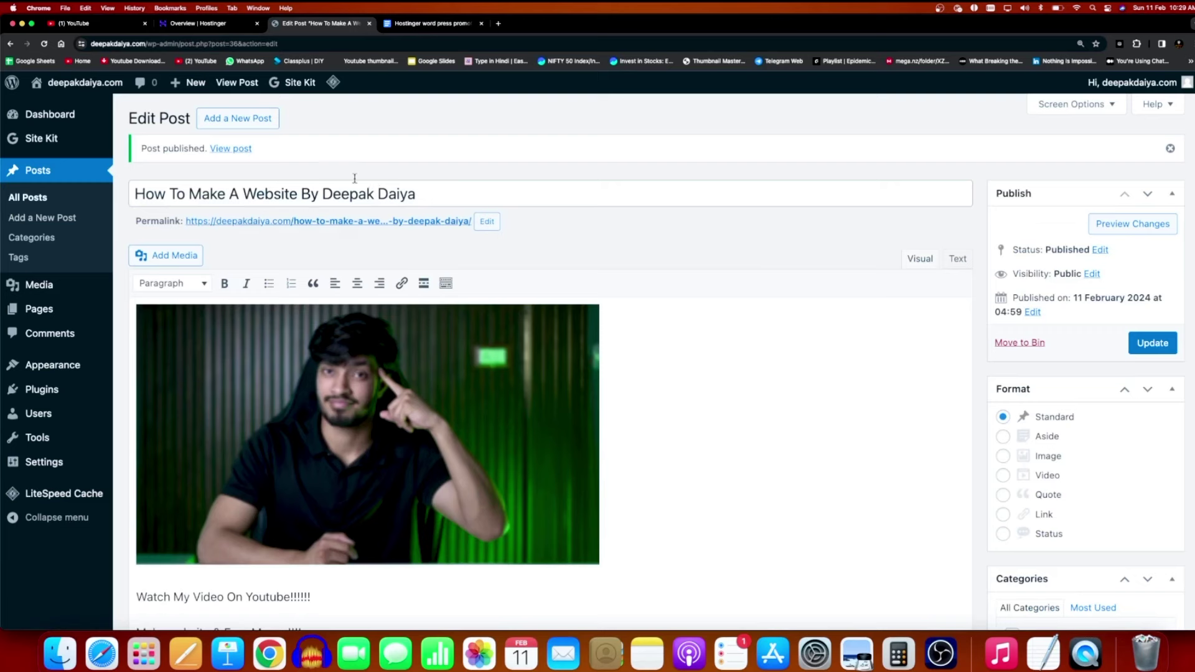
{"action": "mouse_move", "coordinate": [85, 83]}
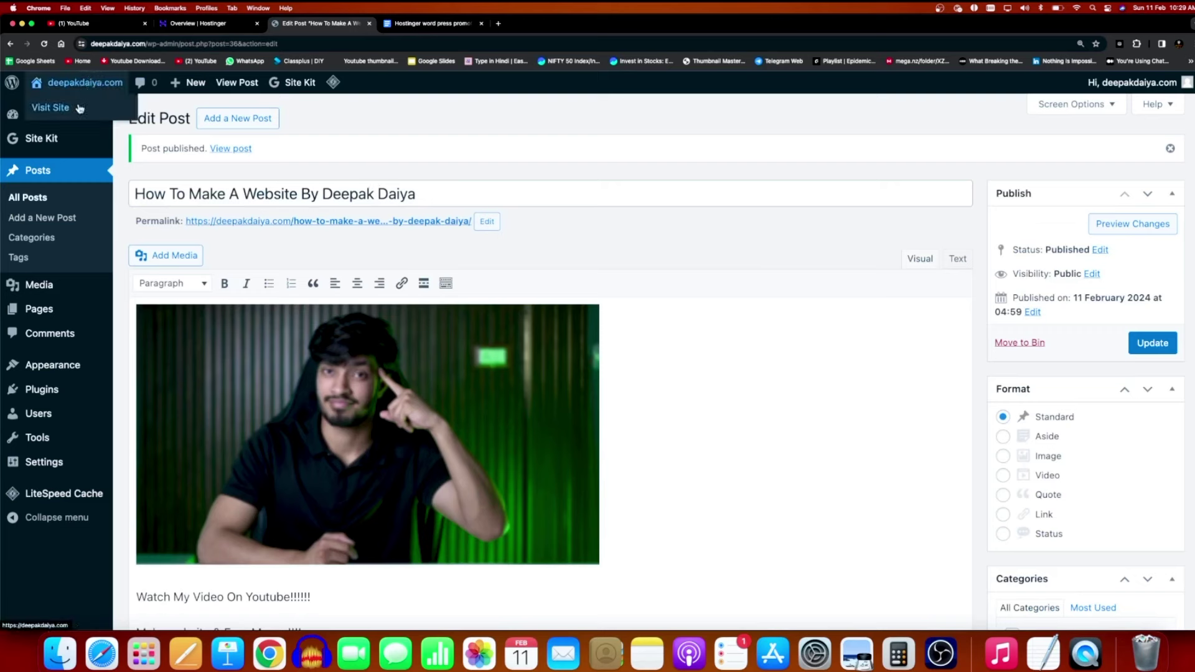
{"action": "left_click", "coordinate": [80, 112], "text": "super"}
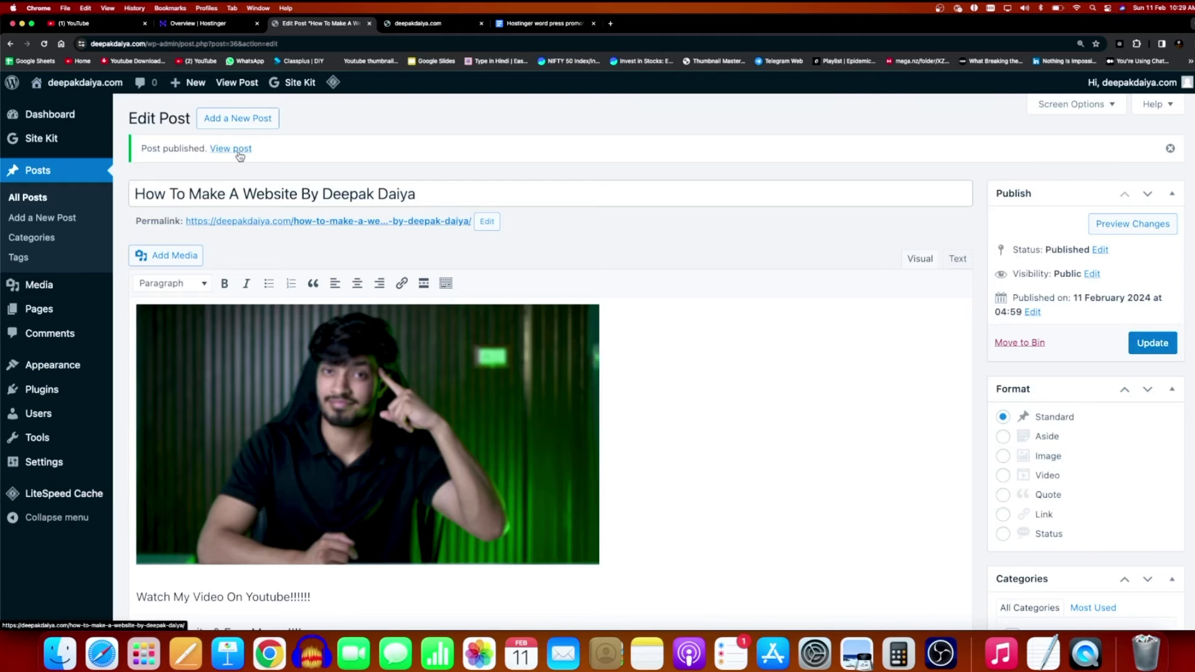
{"action": "left_click", "coordinate": [396, 24]}
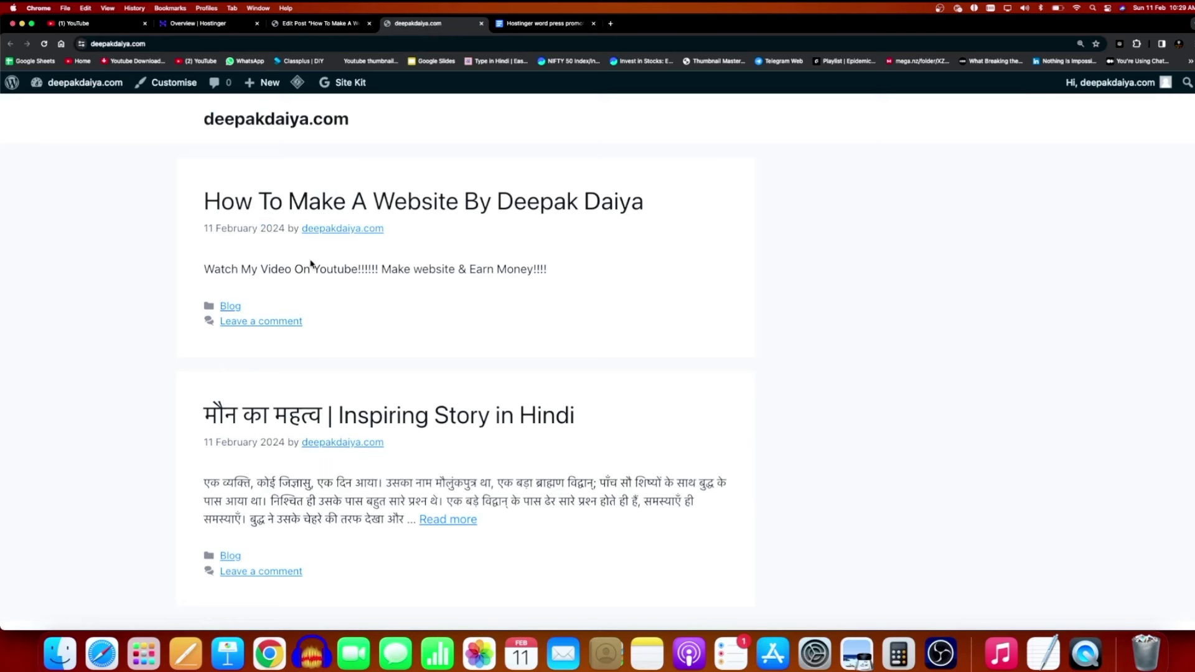
Open the new website-making post on the live site and review its title, image, text and comment section
{"action": "left_click_drag", "start_coordinate": [681, 212], "coordinate": [389, 203]}
{"action": "left_click", "coordinate": [392, 200]}
{"action": "scroll", "coordinate": [467, 290], "scroll_direction": "down", "scroll_amount": 3}
{"action": "scroll", "coordinate": [436, 280], "scroll_direction": "up", "scroll_amount": 1}
{"action": "scroll", "coordinate": [81, 343], "scroll_direction": "up", "scroll_amount": 3}
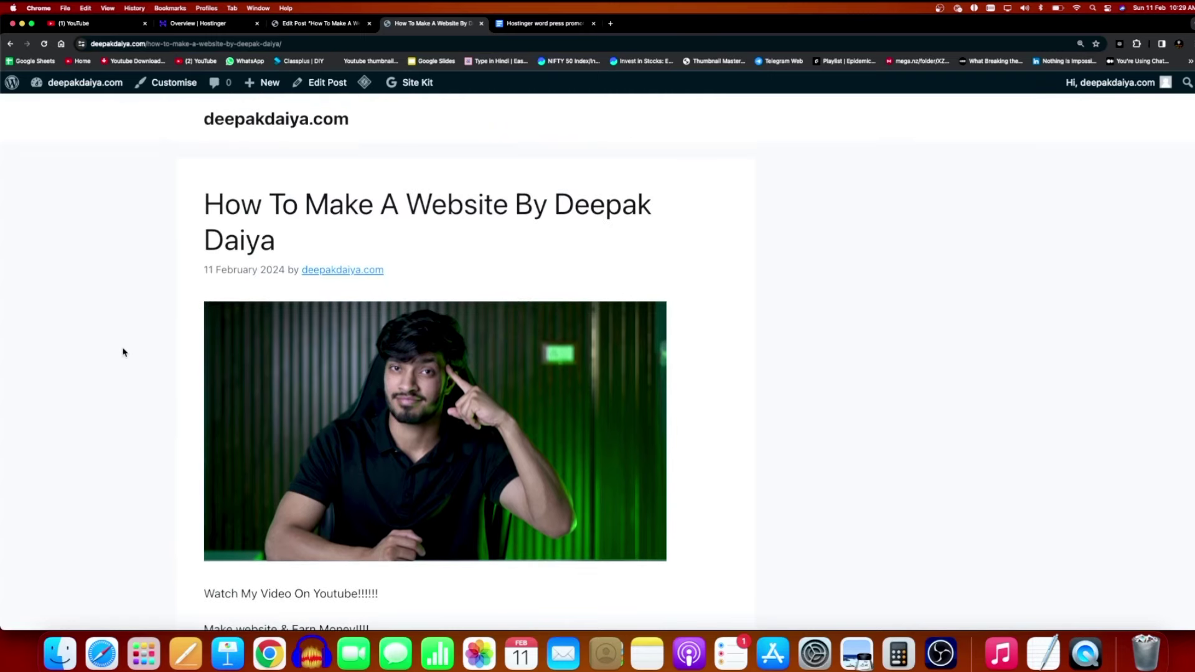
{"action": "scroll", "coordinate": [127, 345], "scroll_direction": "down", "scroll_amount": 1}
{"action": "scroll", "coordinate": [252, 195], "scroll_direction": "down", "scroll_amount": 1}
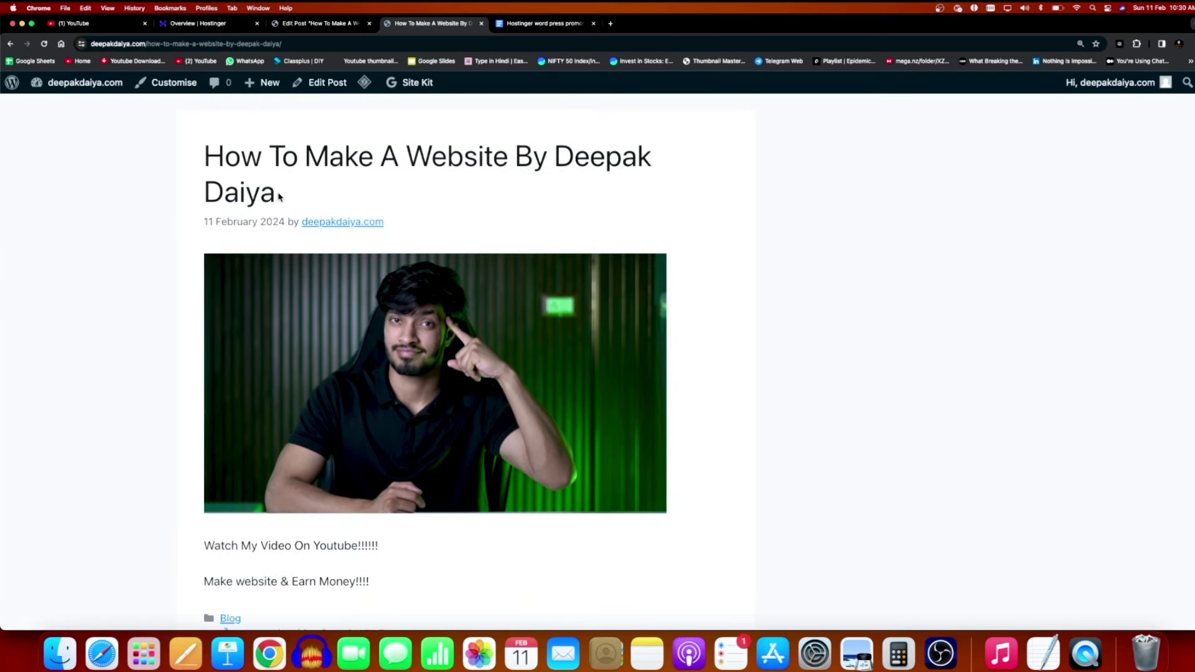
{"action": "scroll", "coordinate": [279, 197], "scroll_direction": "down", "scroll_amount": 6}
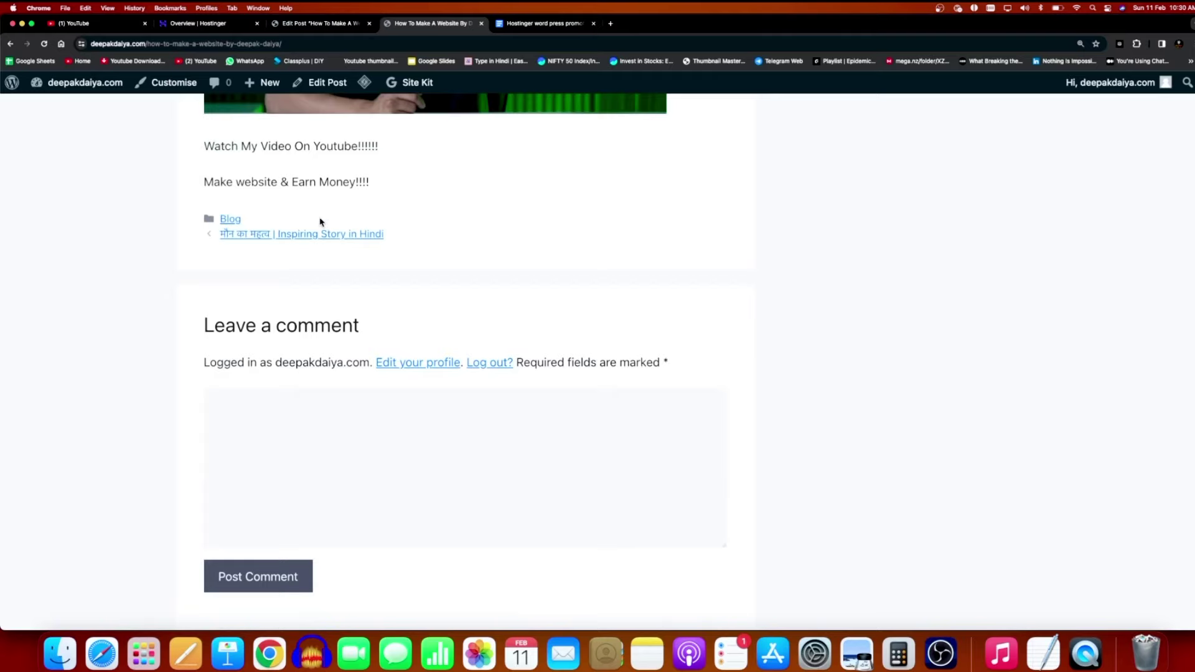
{"action": "scroll", "coordinate": [324, 249], "scroll_direction": "down", "scroll_amount": 1}
{"action": "scroll", "coordinate": [334, 288], "scroll_direction": "up", "scroll_amount": 5}
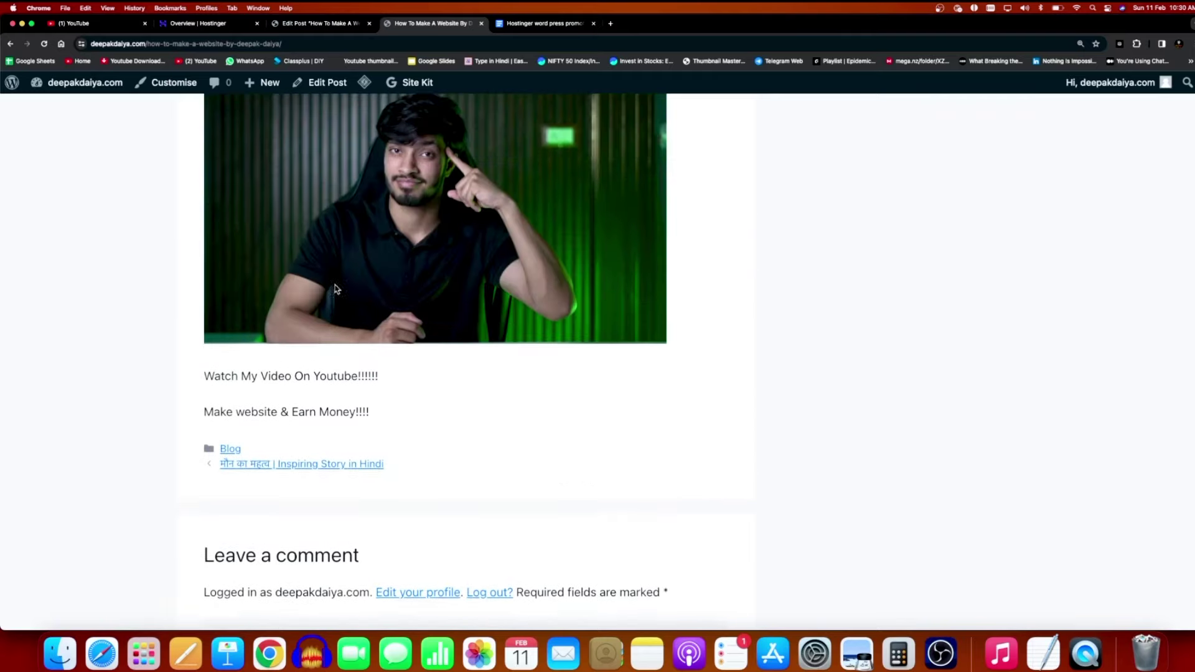
Open the previous post, "मौन का महत्व | Inspiring Story in Hindi", look through it and close the live site
{"action": "left_click", "coordinate": [257, 468]}
{"action": "scroll", "coordinate": [320, 190], "scroll_direction": "down", "scroll_amount": 13}
{"action": "scroll", "coordinate": [360, 344], "scroll_direction": "up", "scroll_amount": 12}
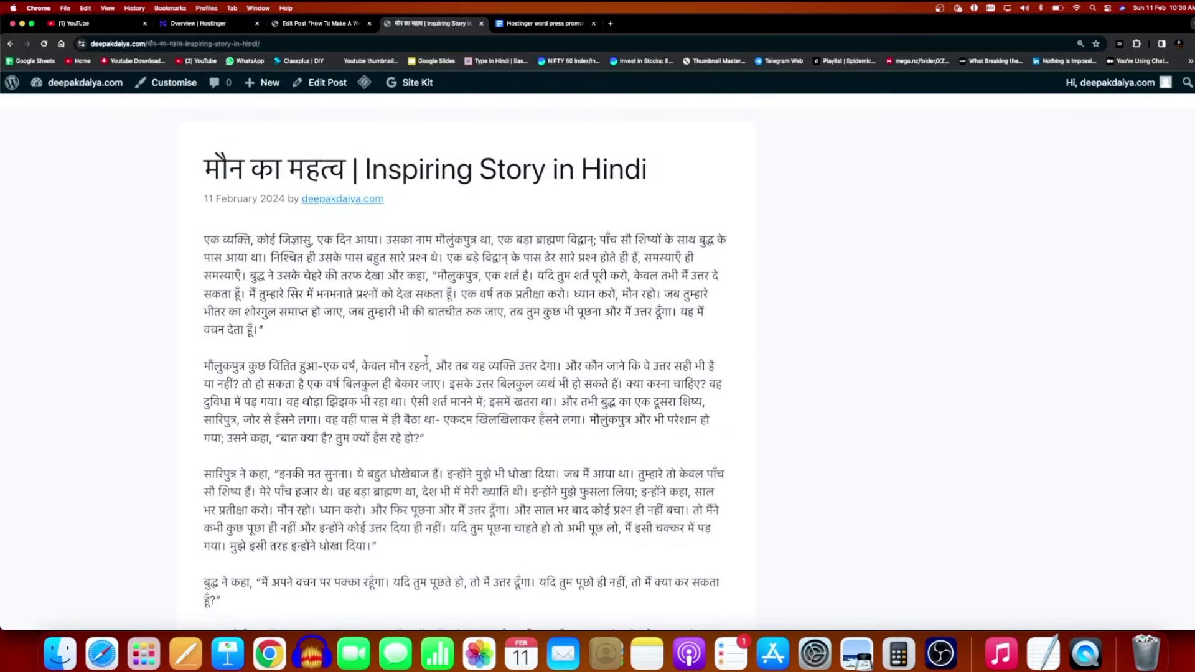
{"action": "scroll", "coordinate": [426, 360], "scroll_direction": "up", "scroll_amount": 2}
{"action": "left_click", "coordinate": [482, 23]}
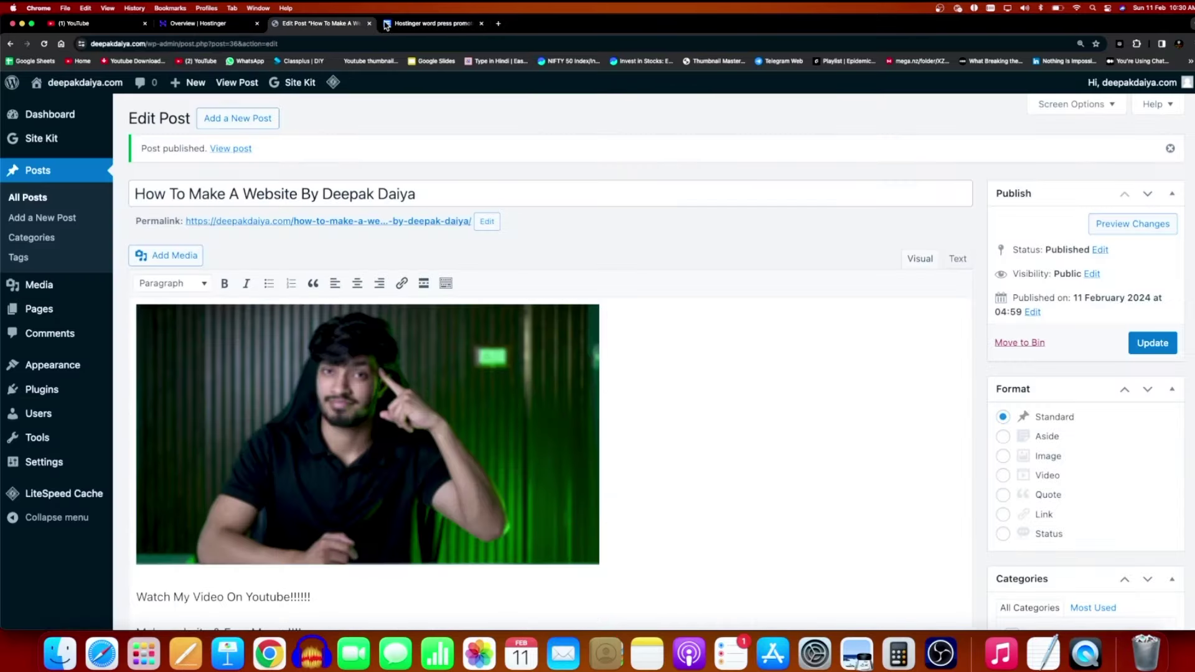
{"action": "scroll", "coordinate": [660, 367], "scroll_direction": "down", "scroll_amount": 3}
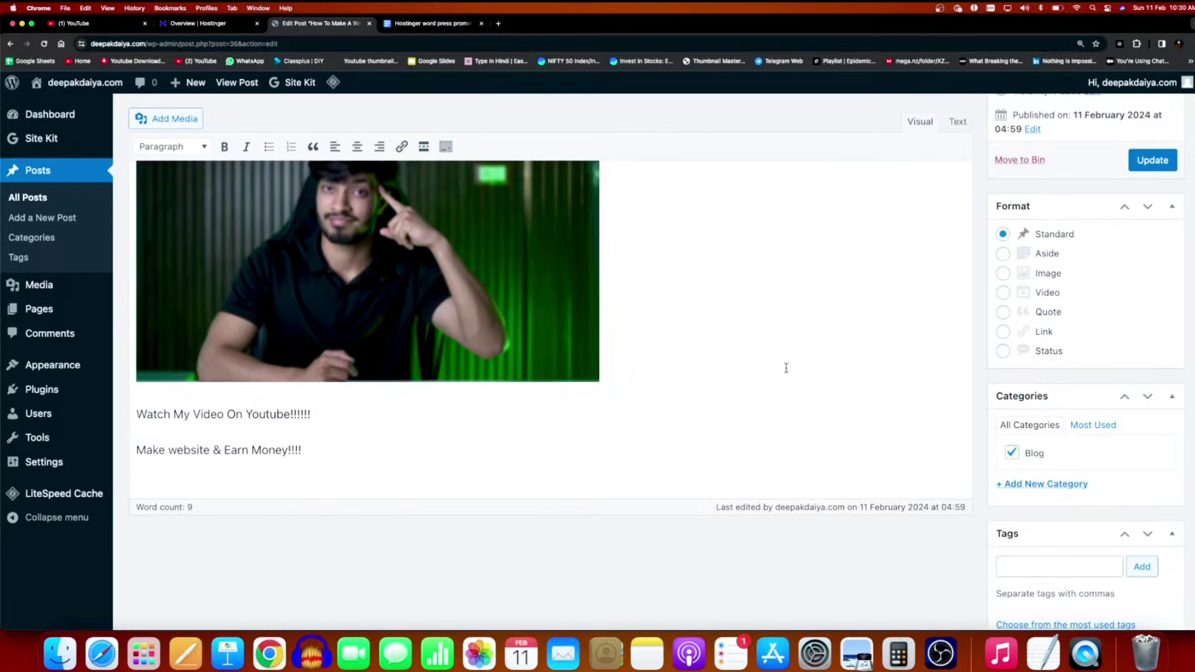
{"action": "scroll", "coordinate": [758, 341], "scroll_direction": "up", "scroll_amount": 3}
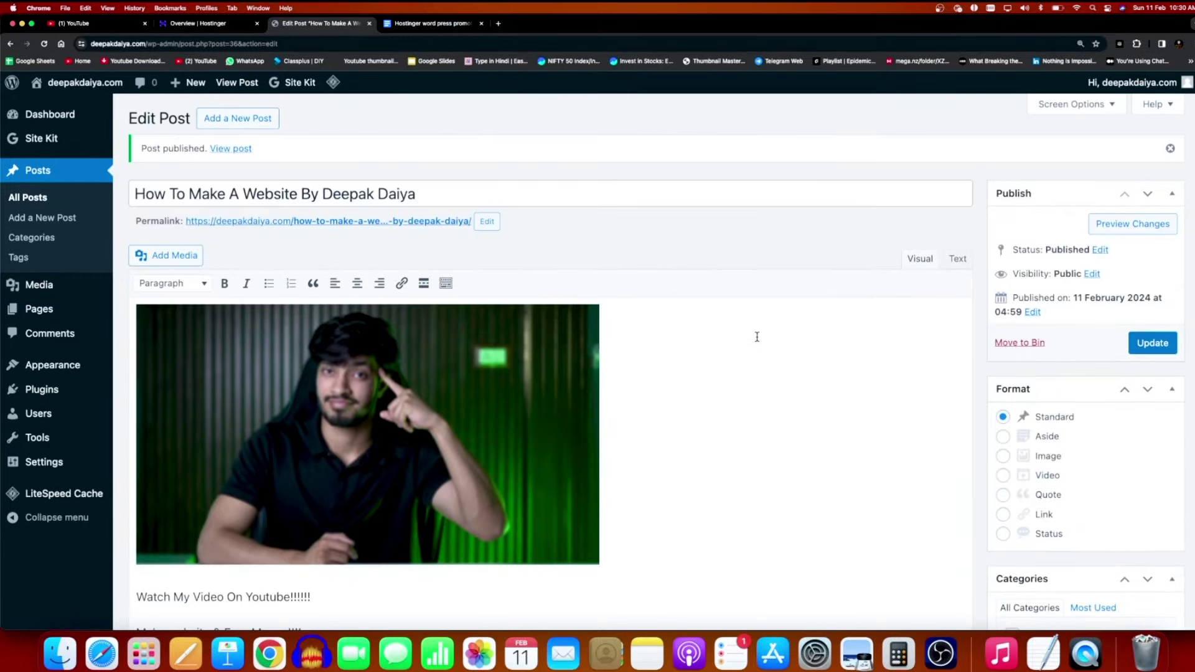
{"action": "scroll", "coordinate": [757, 341], "scroll_direction": "down", "scroll_amount": 1}
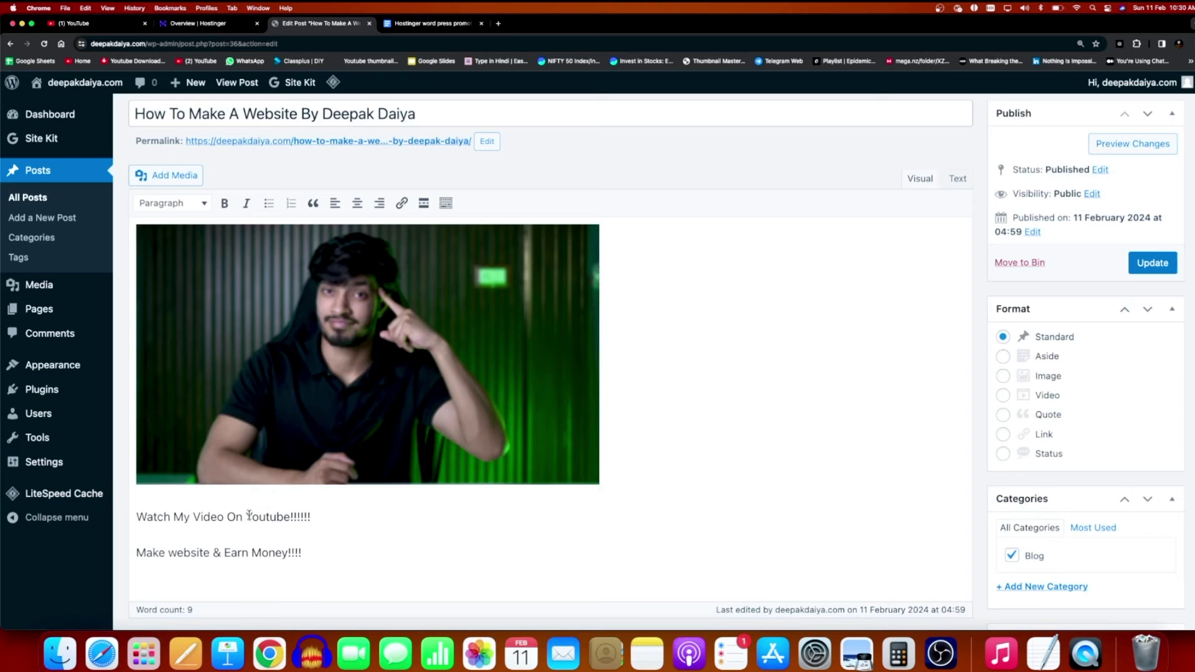
{"action": "left_click_drag", "start_coordinate": [247, 516], "coordinate": [289, 516]}
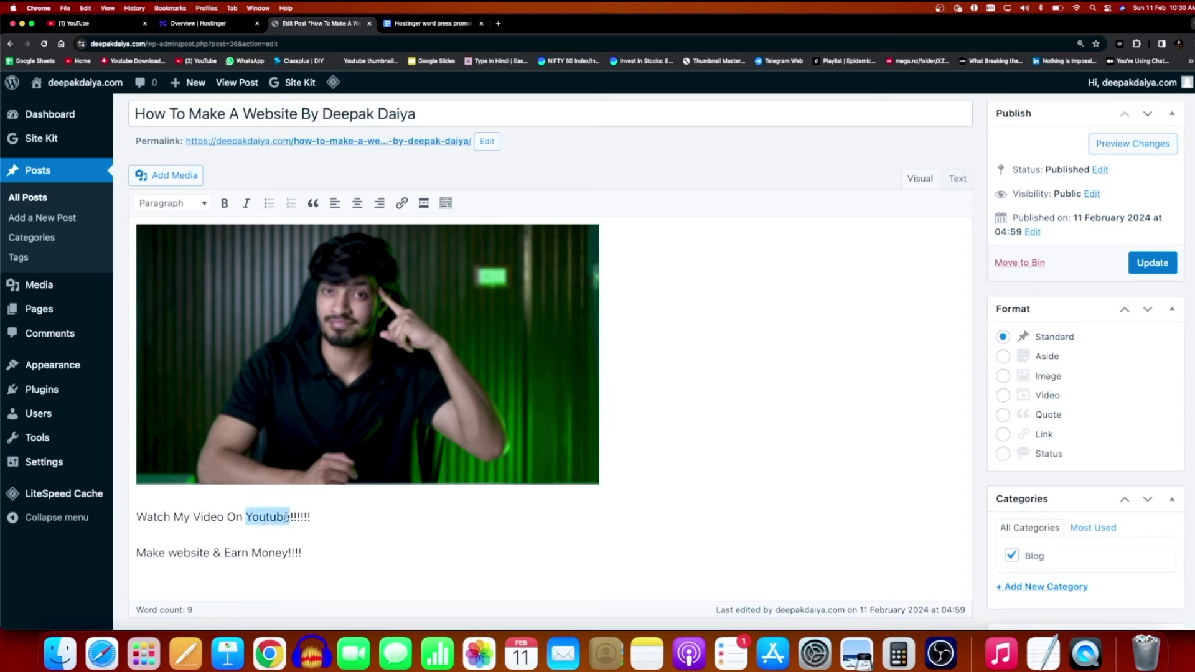
{"action": "left_click", "coordinate": [403, 205]}
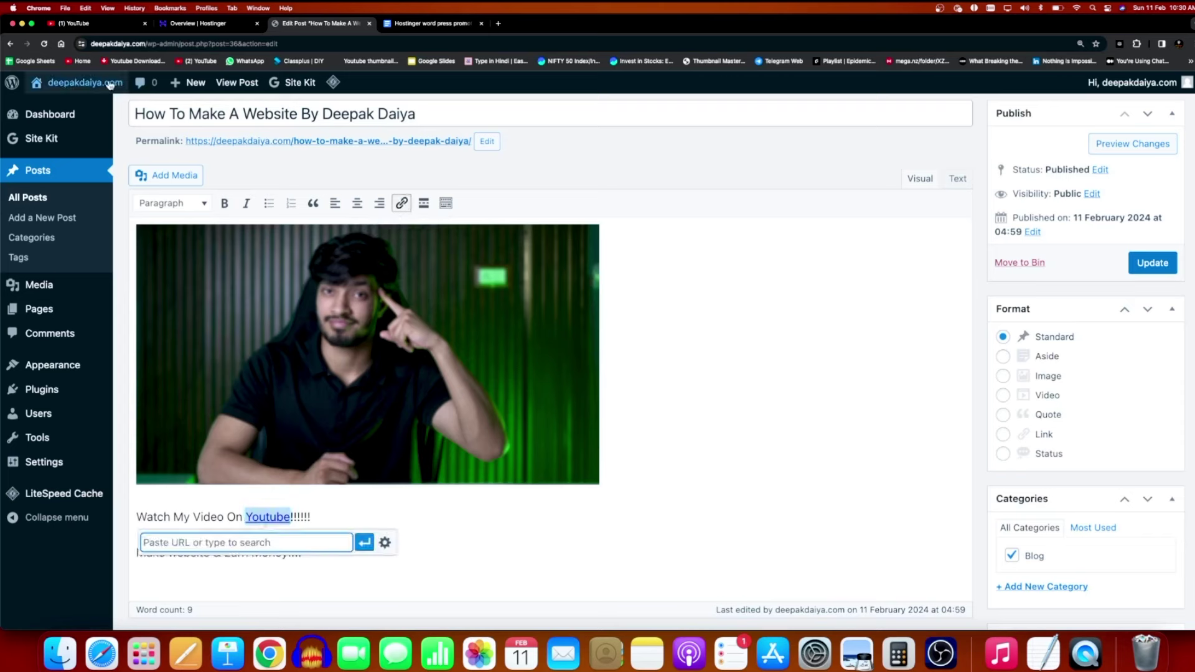
Open the "मौन का महत्व | Inspiring Story in Hindi" post on the live site and copy its web address
{"action": "mouse_move", "coordinate": [110, 86]}
{"action": "left_click", "coordinate": [63, 107], "text": "super"}
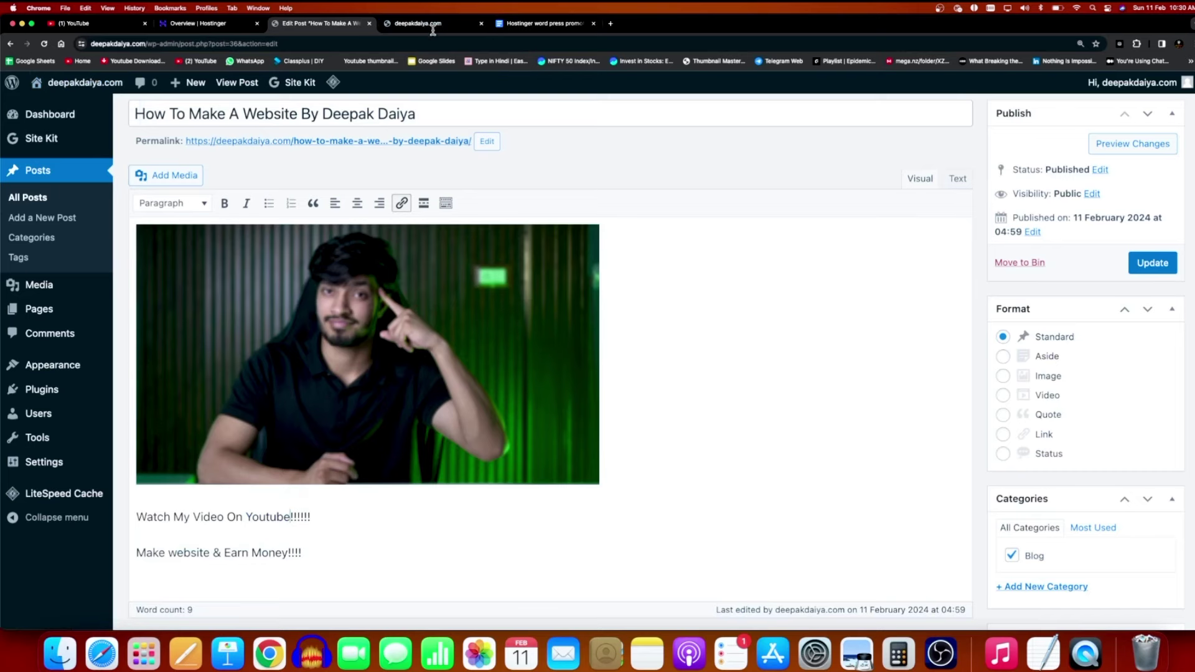
{"action": "left_click", "coordinate": [433, 25]}
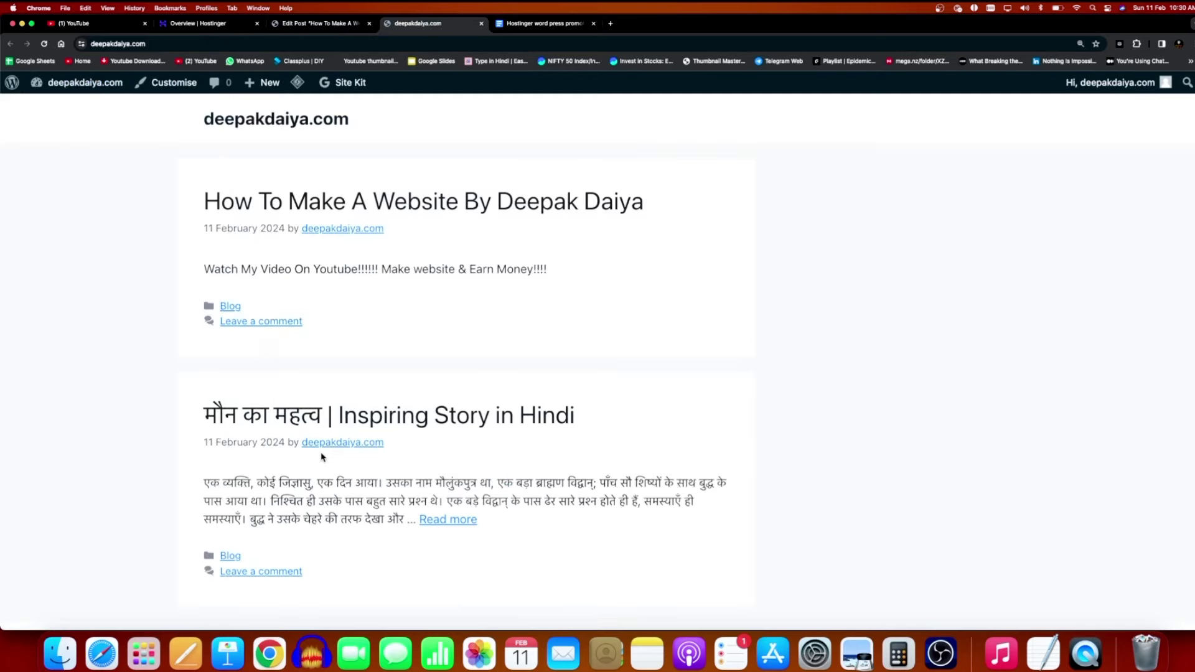
{"action": "left_click", "coordinate": [440, 520]}
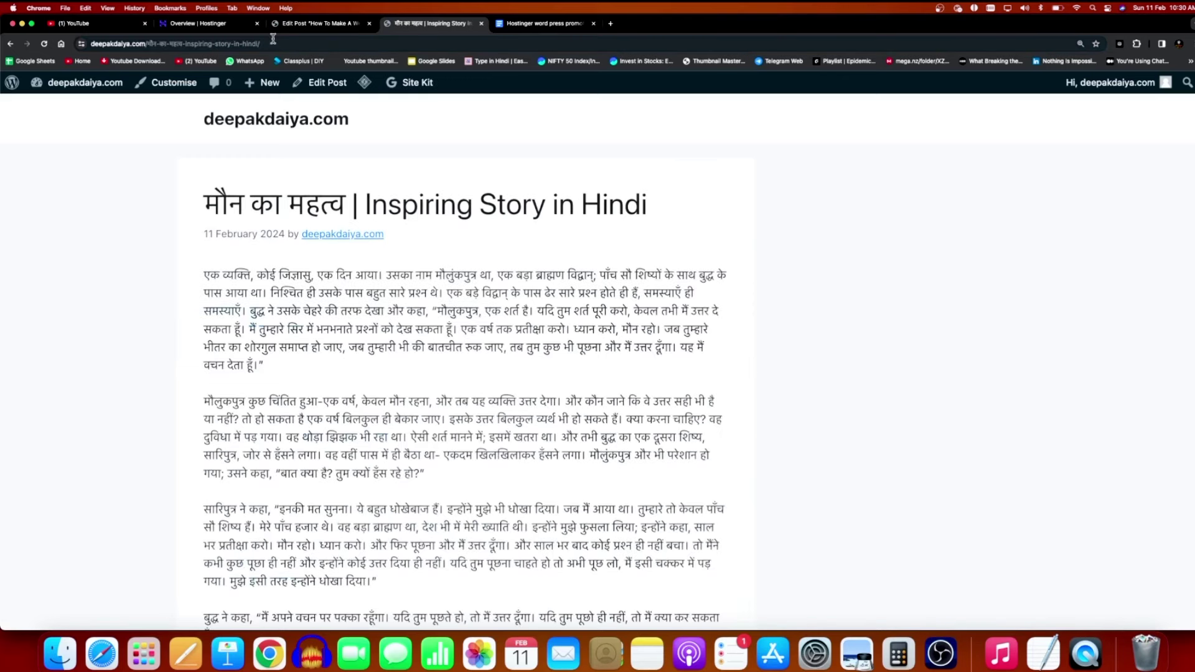
{"action": "right_click", "coordinate": [274, 45]}
{"action": "left_click", "coordinate": [292, 122]}
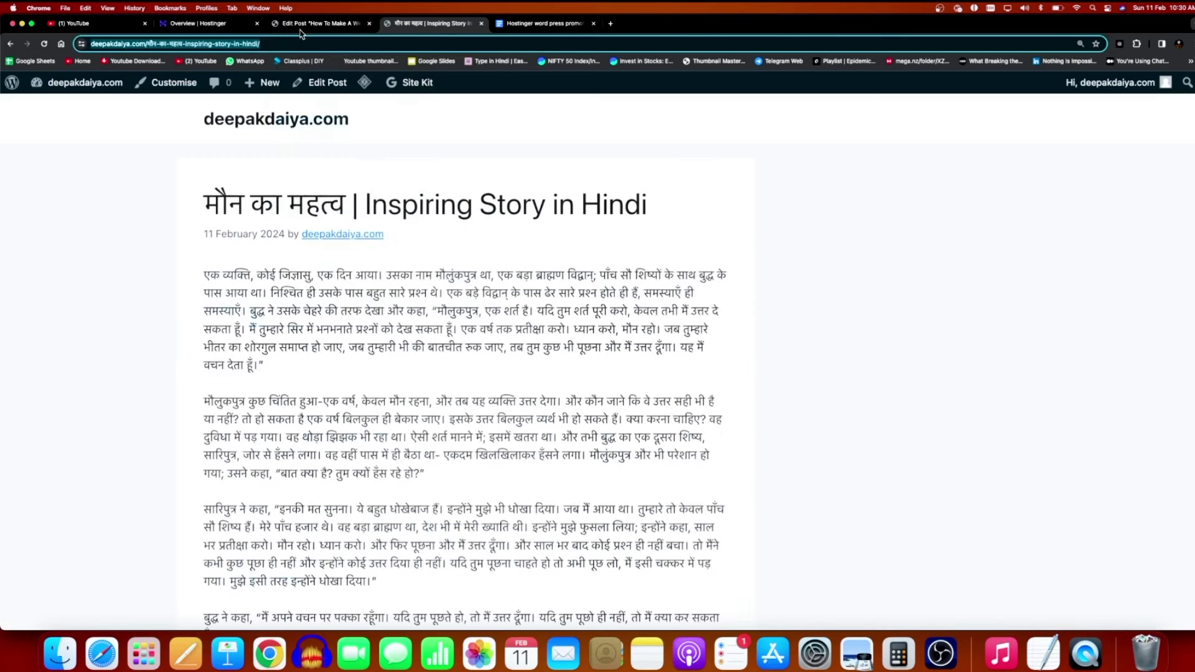
Link the word "Youtube" below the post's image to the copied address of the Hindi story post
{"action": "left_click", "coordinate": [314, 23]}
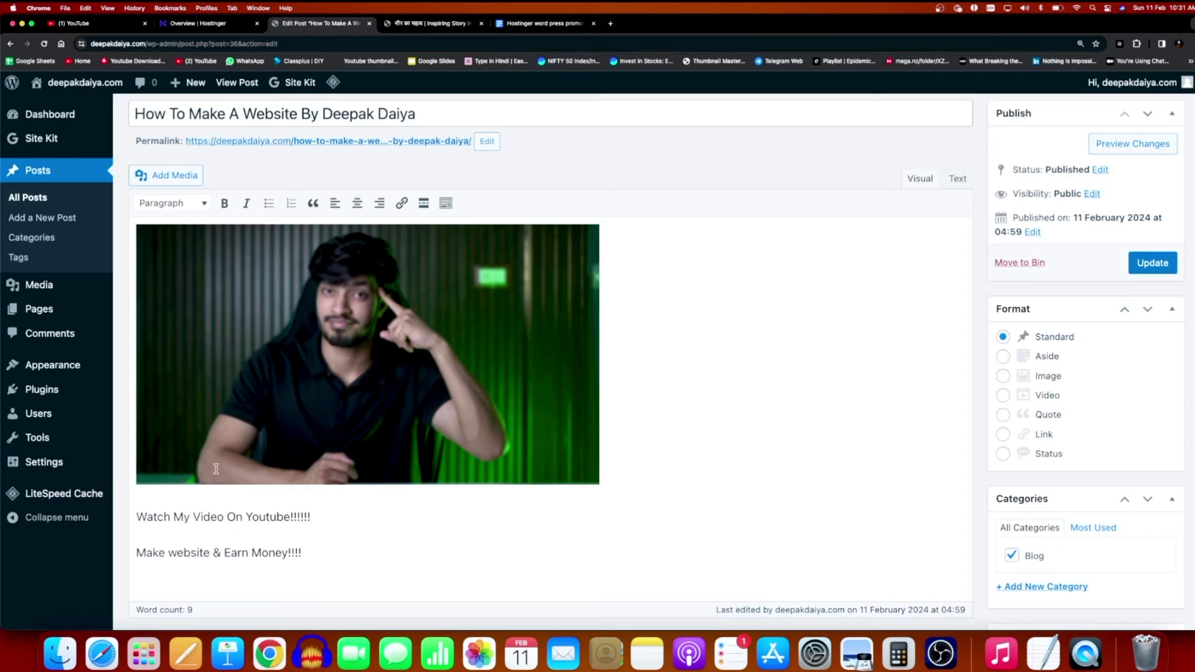
{"action": "left_click_drag", "start_coordinate": [245, 518], "coordinate": [290, 523]}
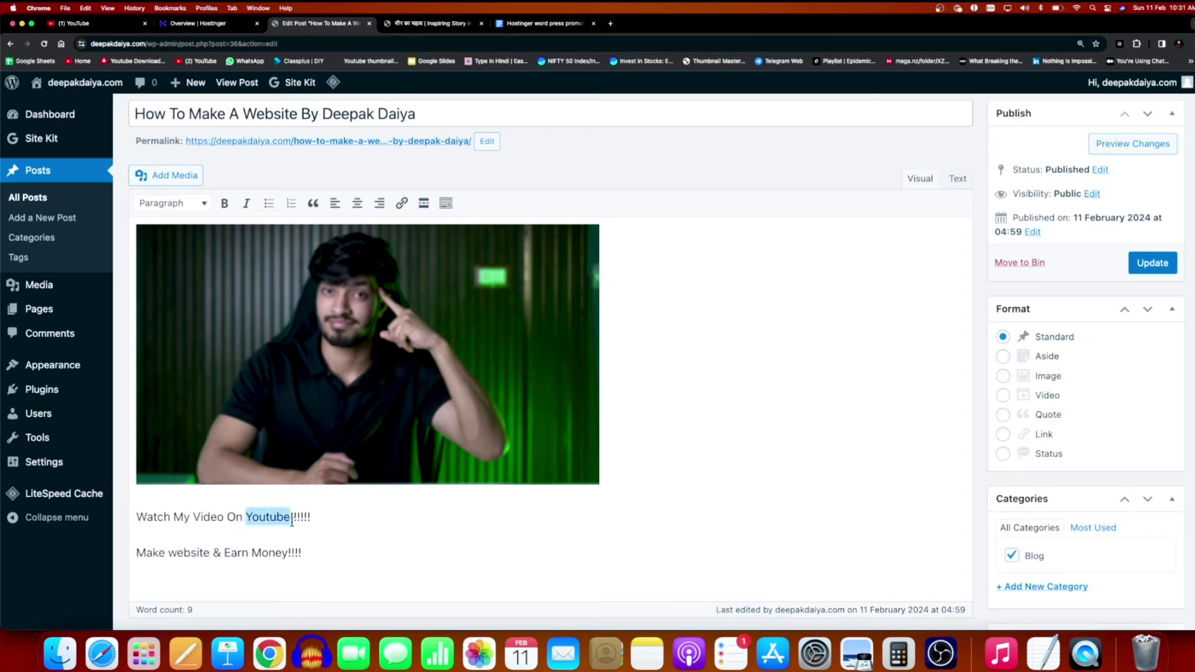
{"action": "left_click", "coordinate": [401, 203]}
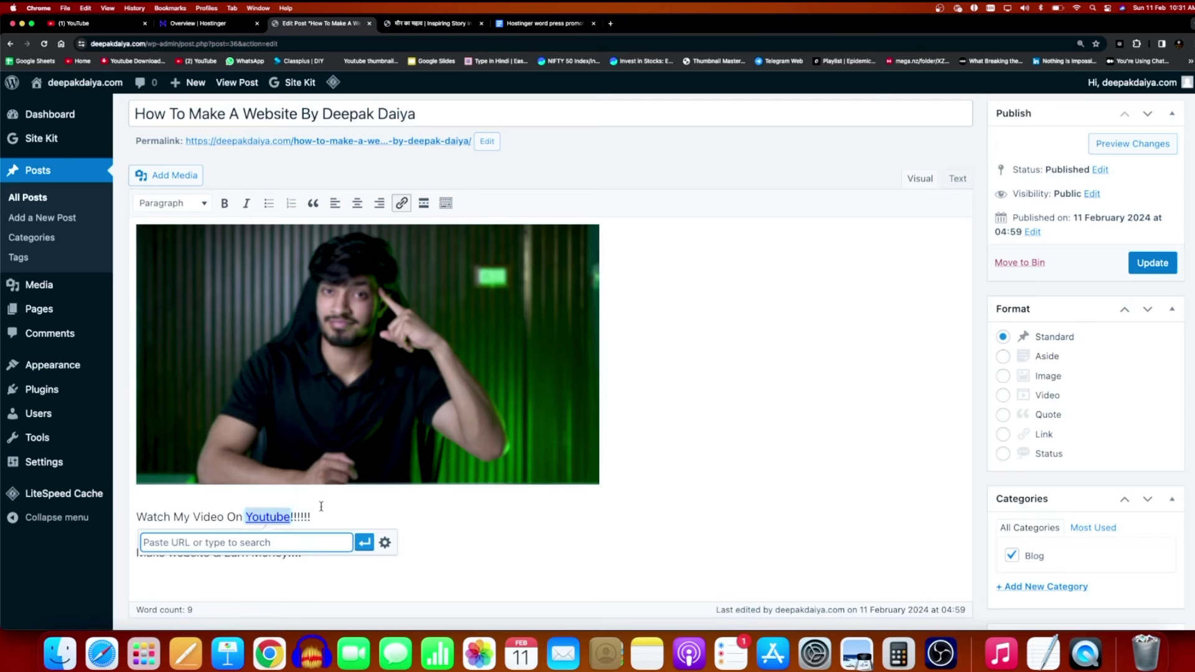
{"action": "key", "text": "super+v"}
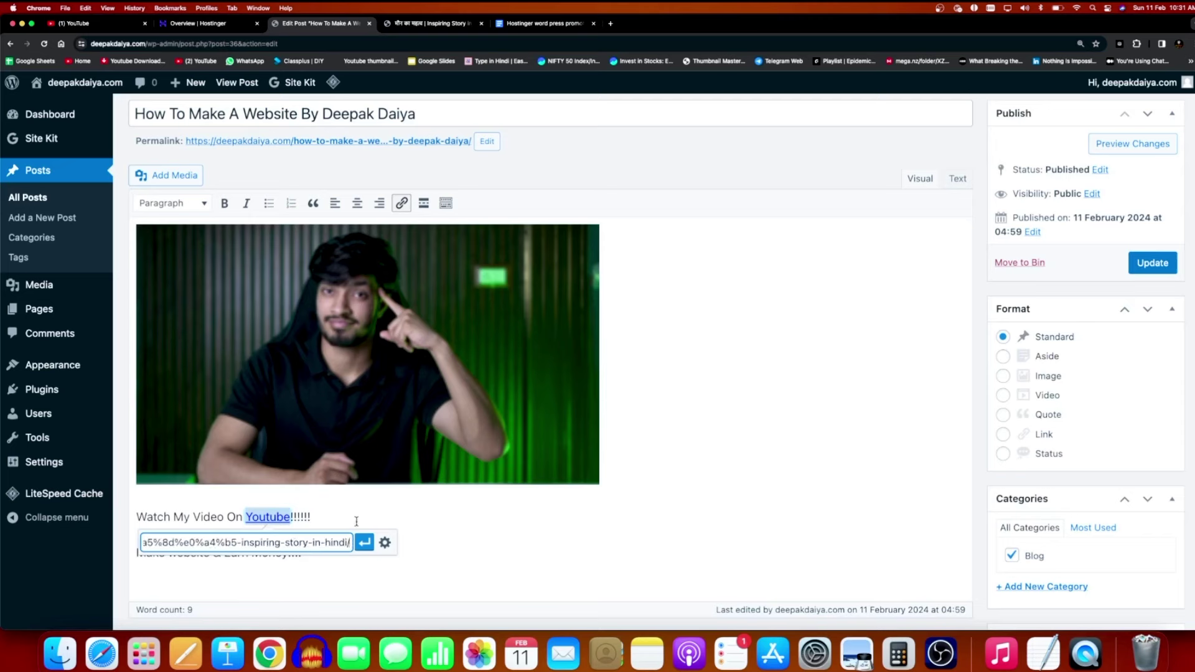
{"action": "left_click", "coordinate": [364, 542]}
{"action": "left_click", "coordinate": [603, 512]}
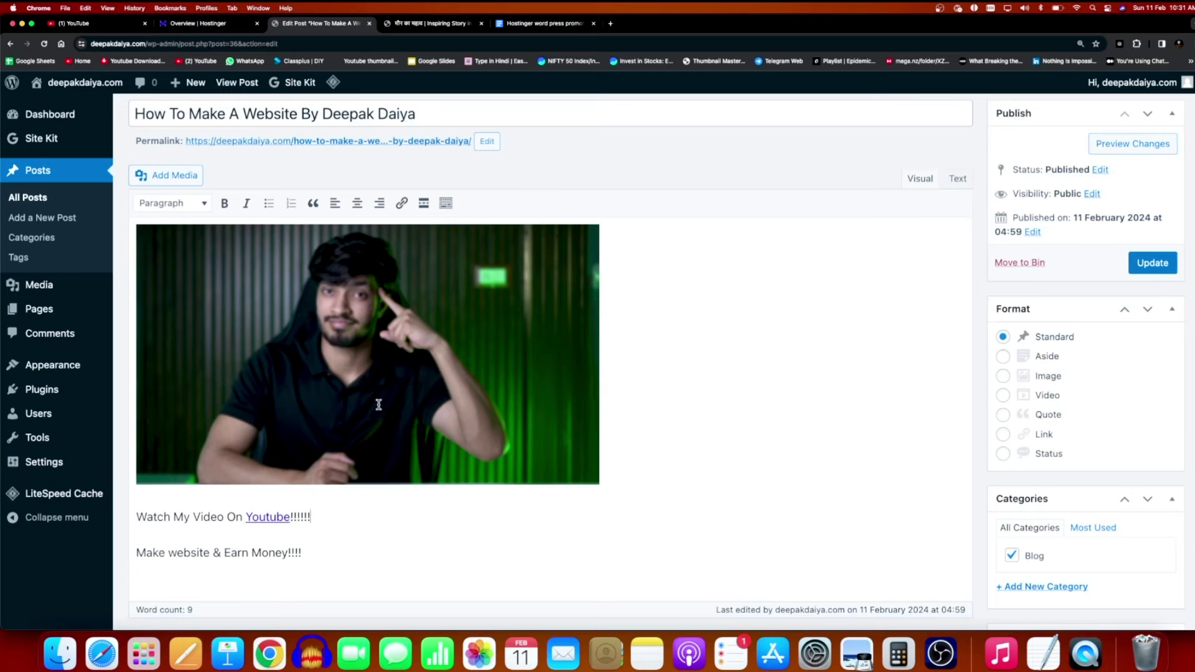
Test the "Youtube" link by opening its target page, look through the page and close it
{"action": "left_click", "coordinate": [269, 518]}
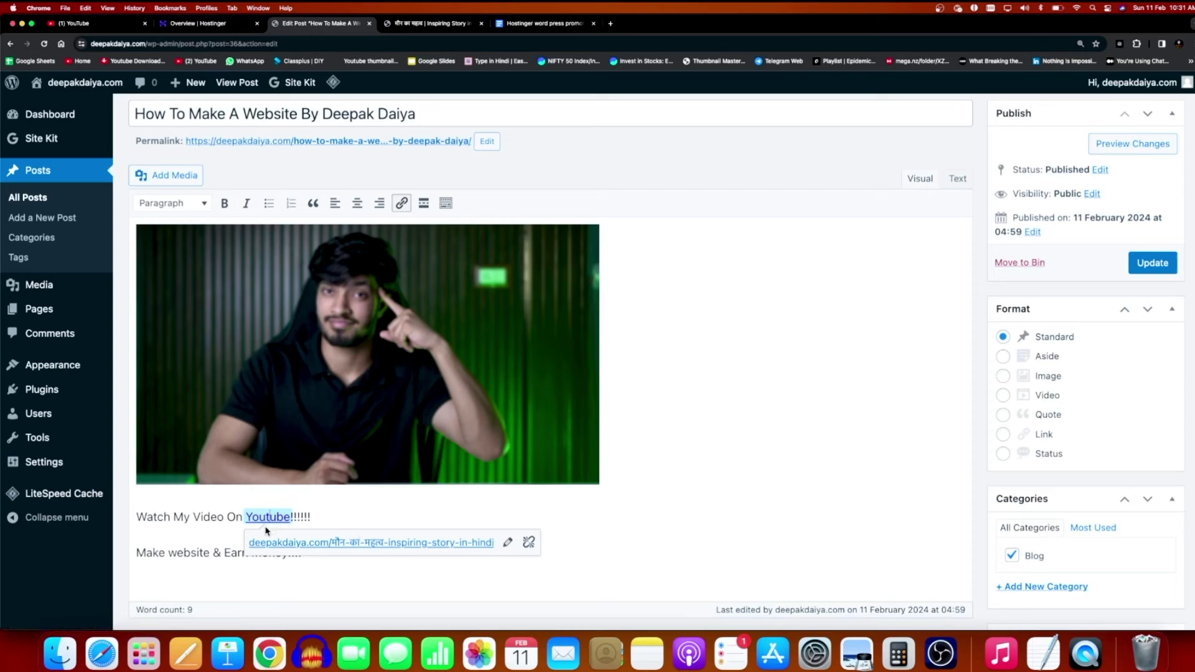
{"action": "left_click", "coordinate": [189, 525]}
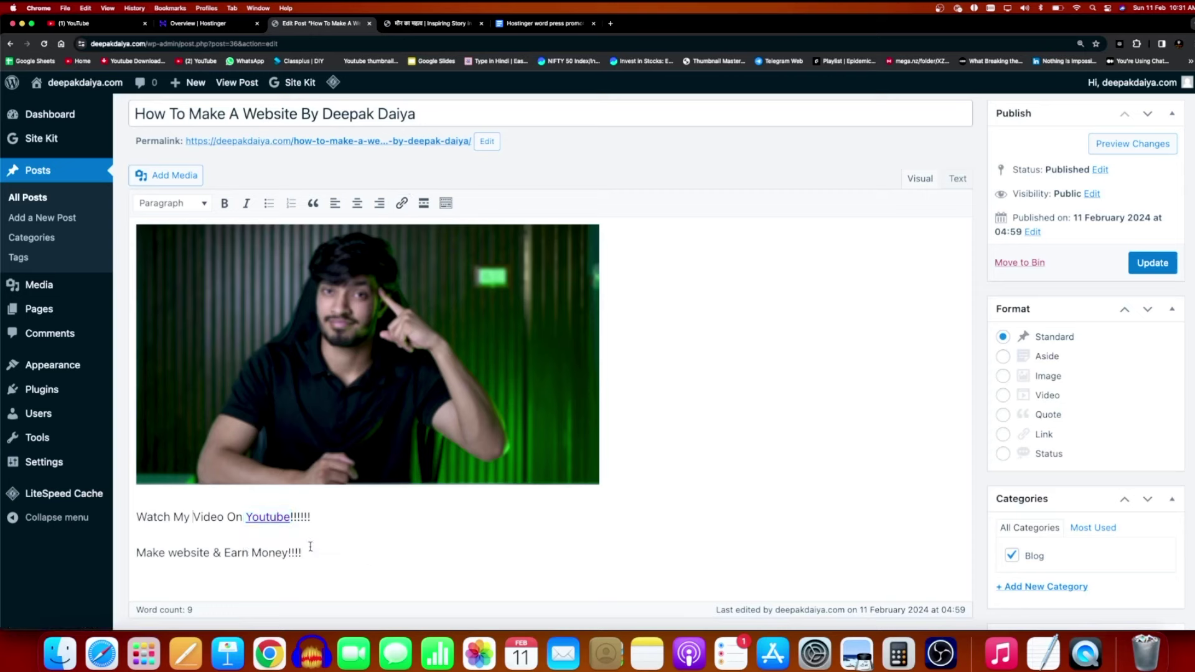
{"action": "left_click", "coordinate": [267, 520]}
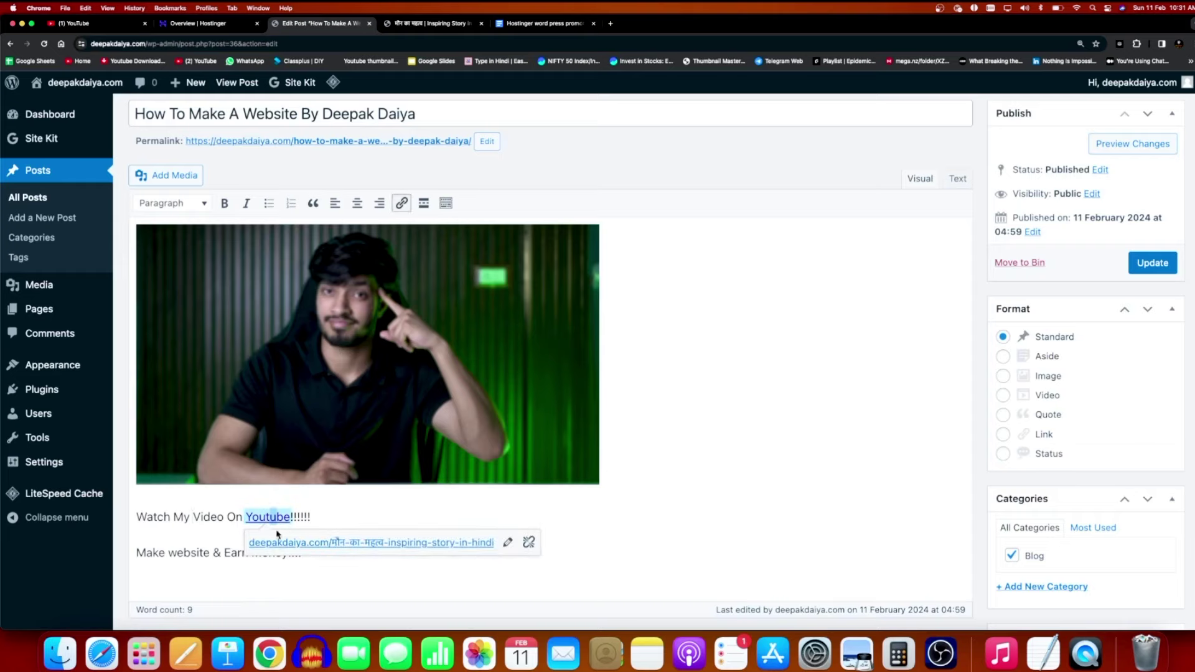
{"action": "left_click", "coordinate": [327, 544]}
{"action": "scroll", "coordinate": [386, 254], "scroll_direction": "down", "scroll_amount": 15}
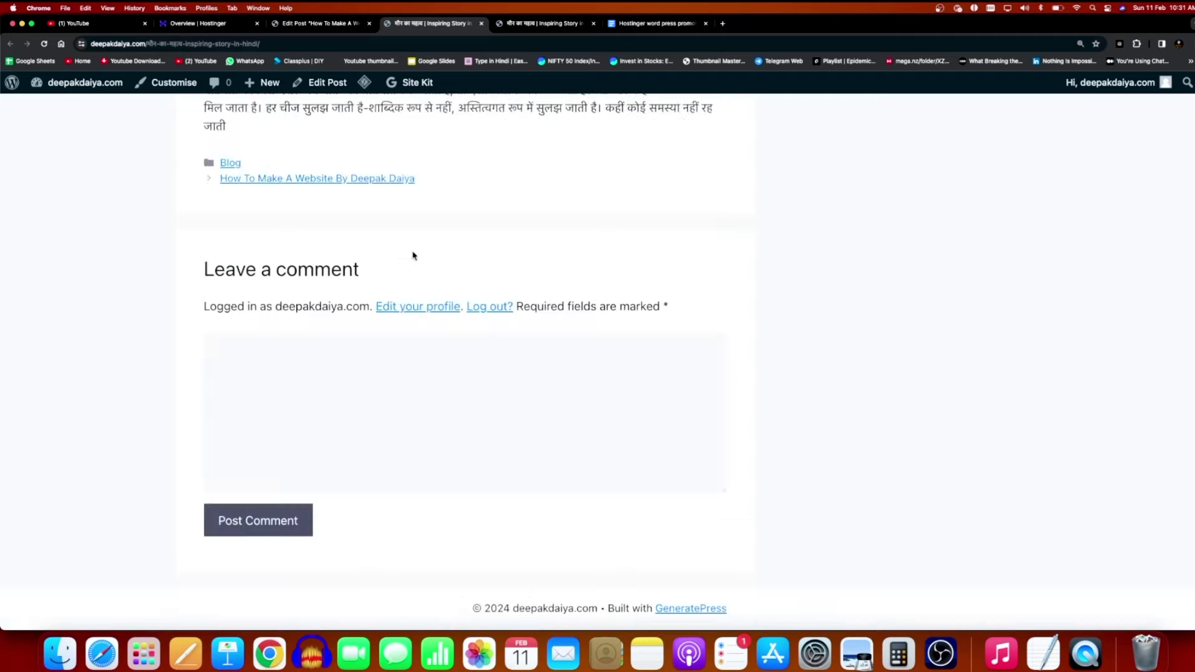
{"action": "left_click", "coordinate": [482, 24]}
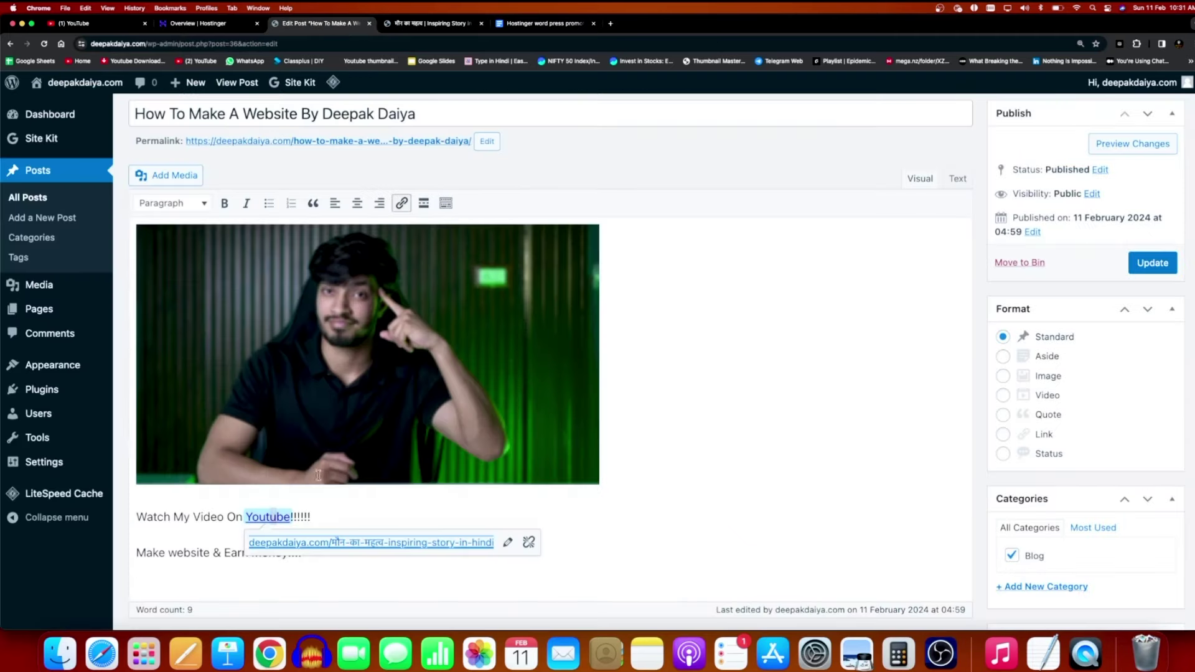
Open the list of all pages and move the draft page "मौन का महत्व | Inspiring Story In Hindi" to the bin
{"action": "left_click", "coordinate": [322, 504]}
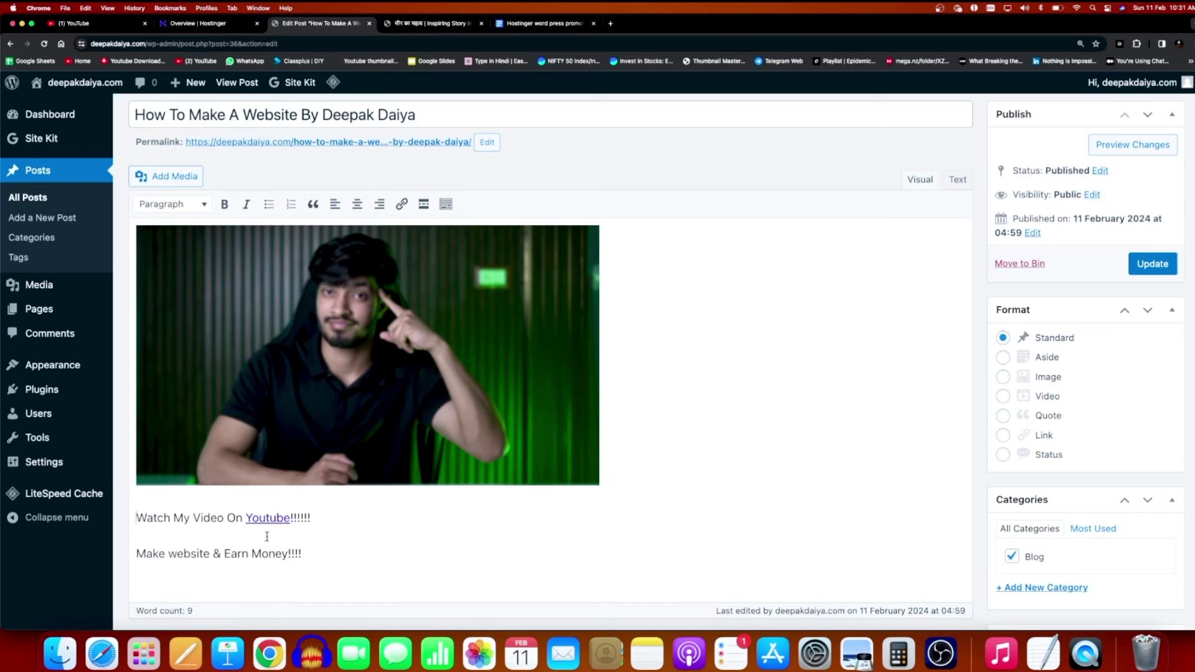
{"action": "scroll", "coordinate": [592, 426], "scroll_direction": "up", "scroll_amount": 3}
{"action": "mouse_move", "coordinate": [92, 297]}
{"action": "mouse_move", "coordinate": [76, 318]}
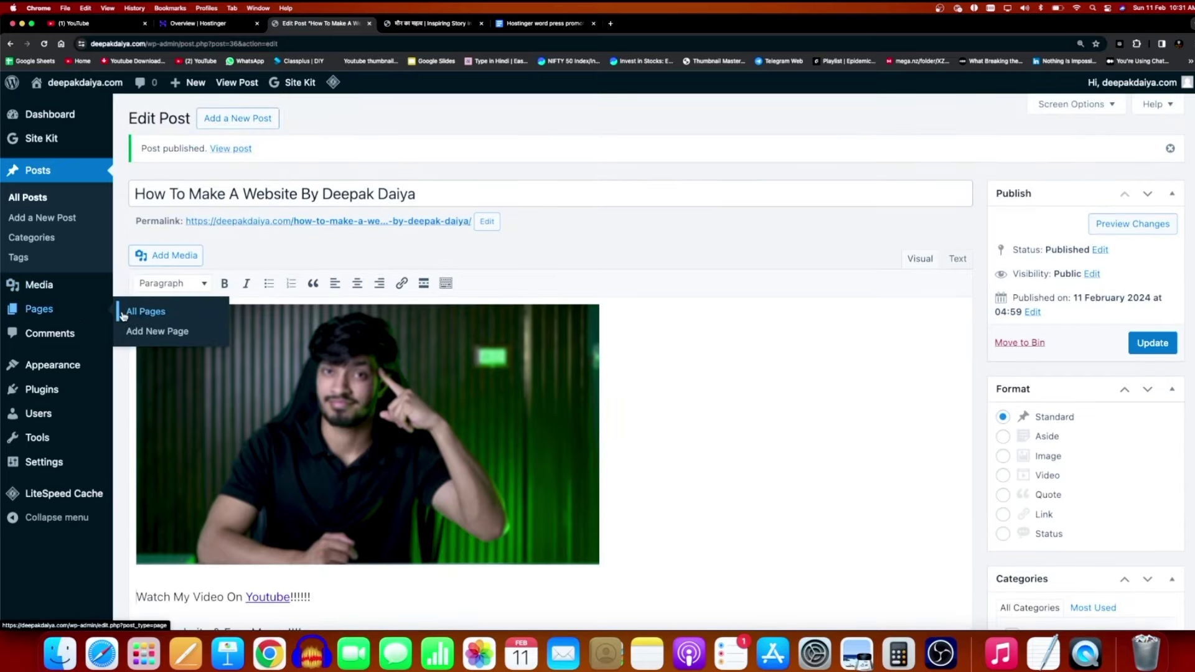
{"action": "left_click", "coordinate": [142, 312]}
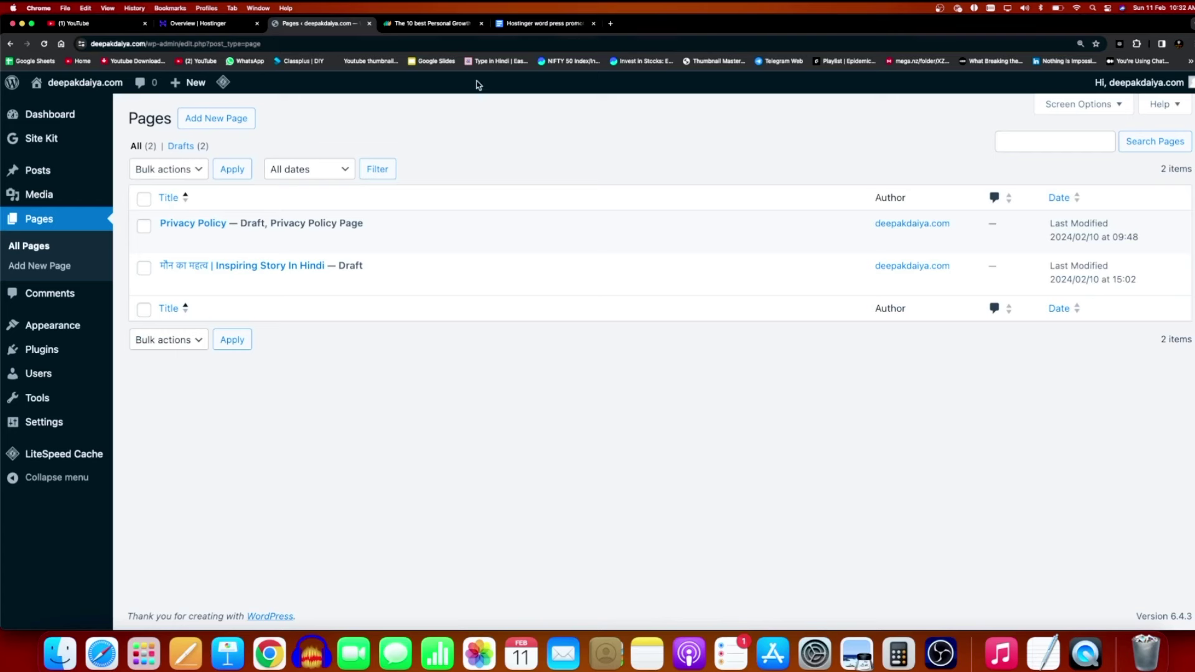
{"action": "mouse_move", "coordinate": [376, 272]}
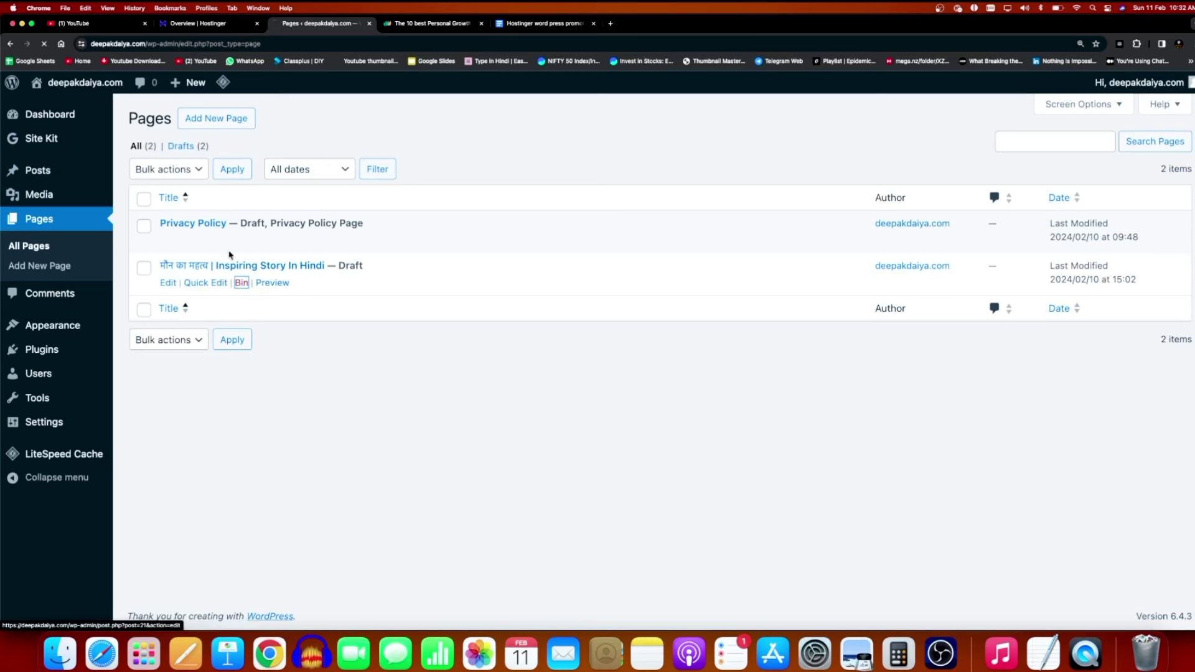
{"action": "left_click", "coordinate": [241, 283]}
{"action": "left_click", "coordinate": [241, 283]}
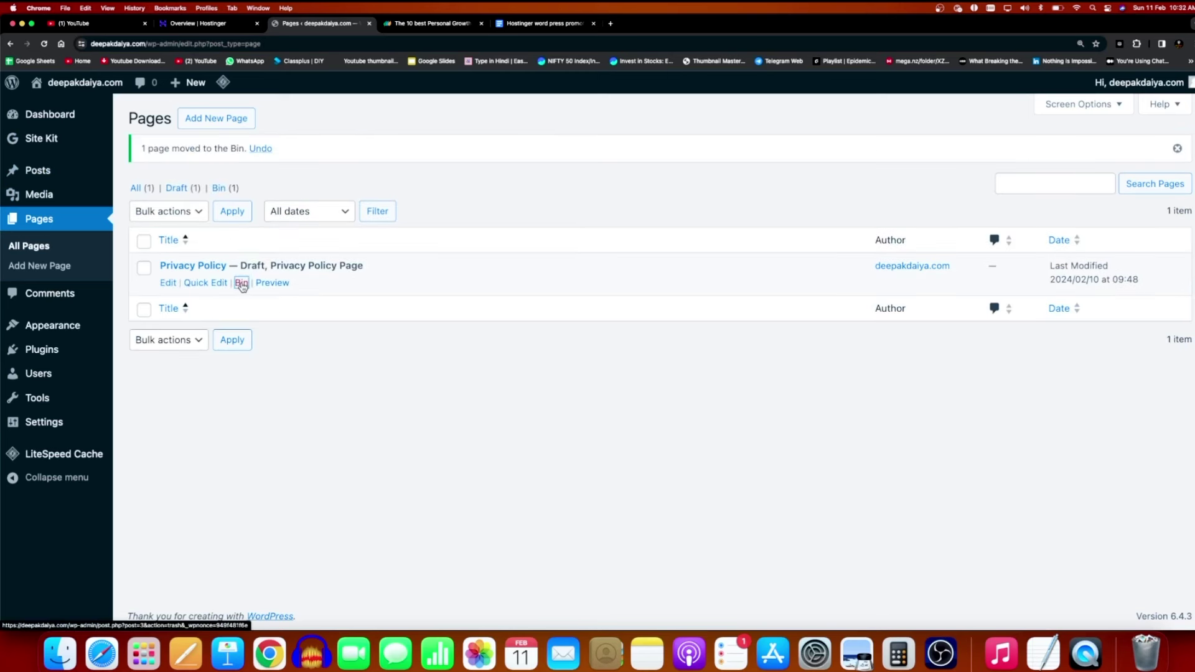
Create and publish an "About" page whose text is the site owner's name followed by "is a youtuber who makes videos on self help & Yt Tips!!!!"
{"action": "left_click", "coordinate": [232, 123]}
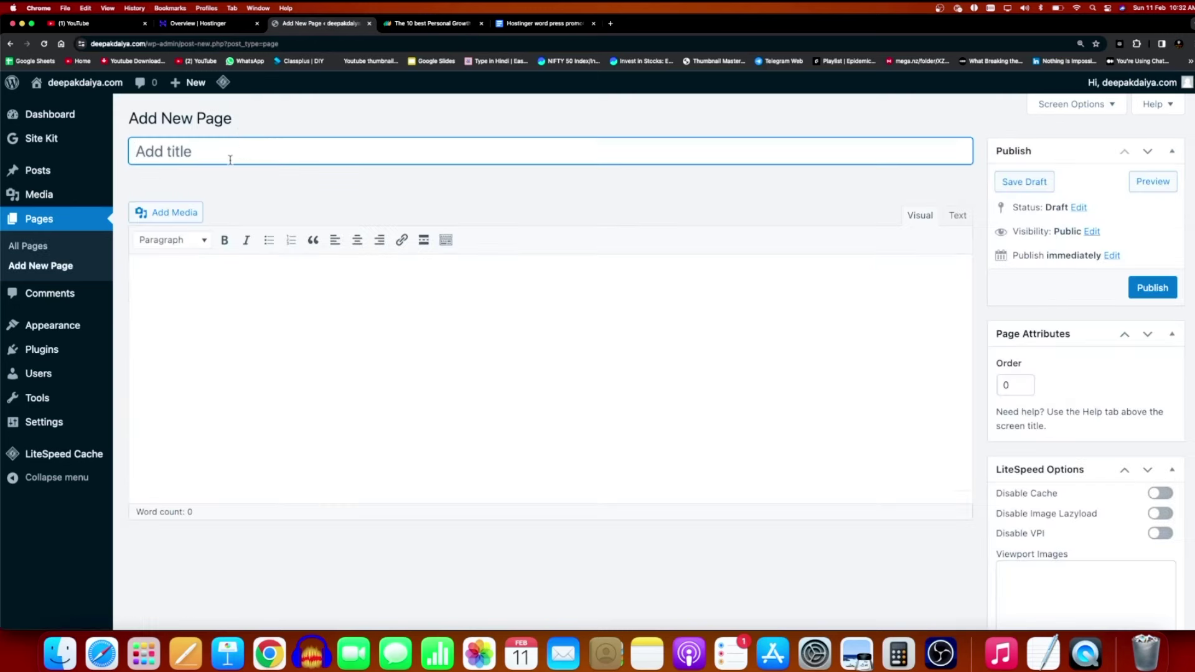
{"action": "type", "text": "About"}
{"action": "left_click", "coordinate": [203, 320]}
{"action": "type", "text": "Deepak Daiya is"}
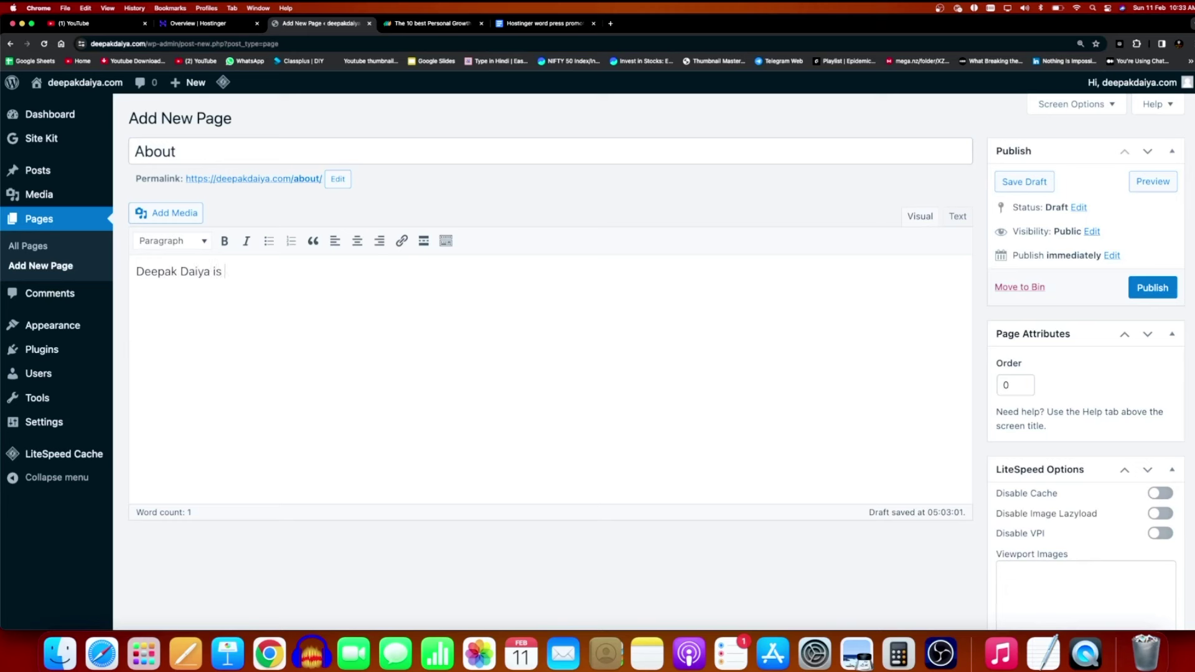
{"action": "type", "text": " a youtube "}
{"action": "type", "text": " who make"}
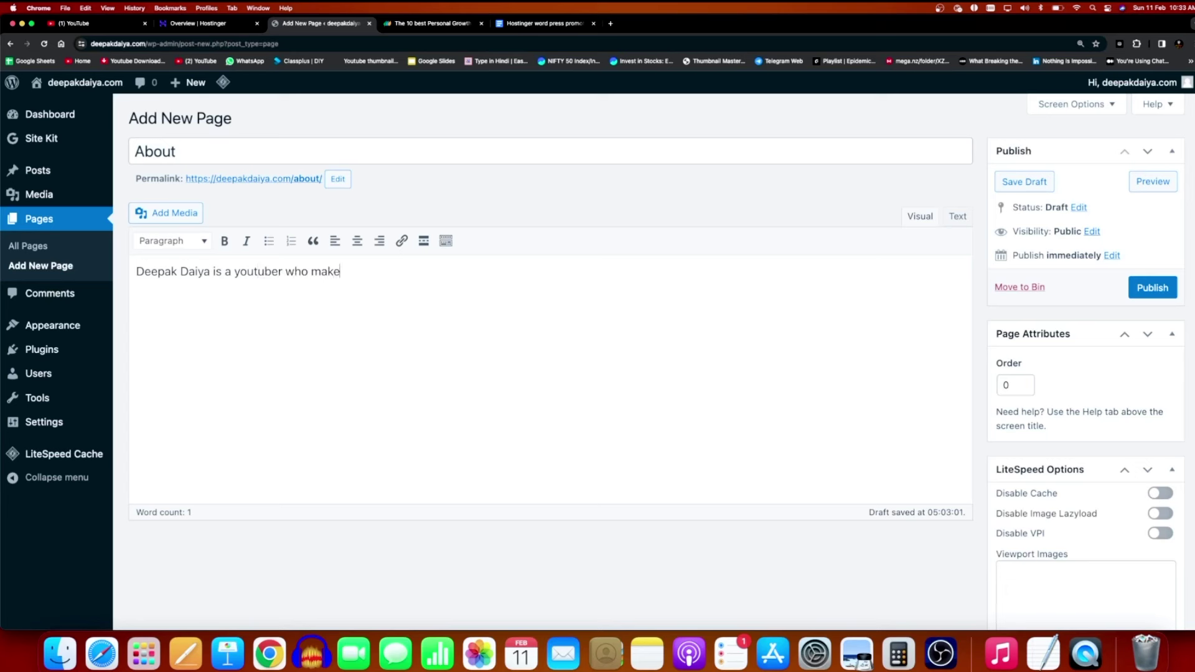
{"action": "type", "text": "s video "}
{"action": "type", "text": " on self help"}
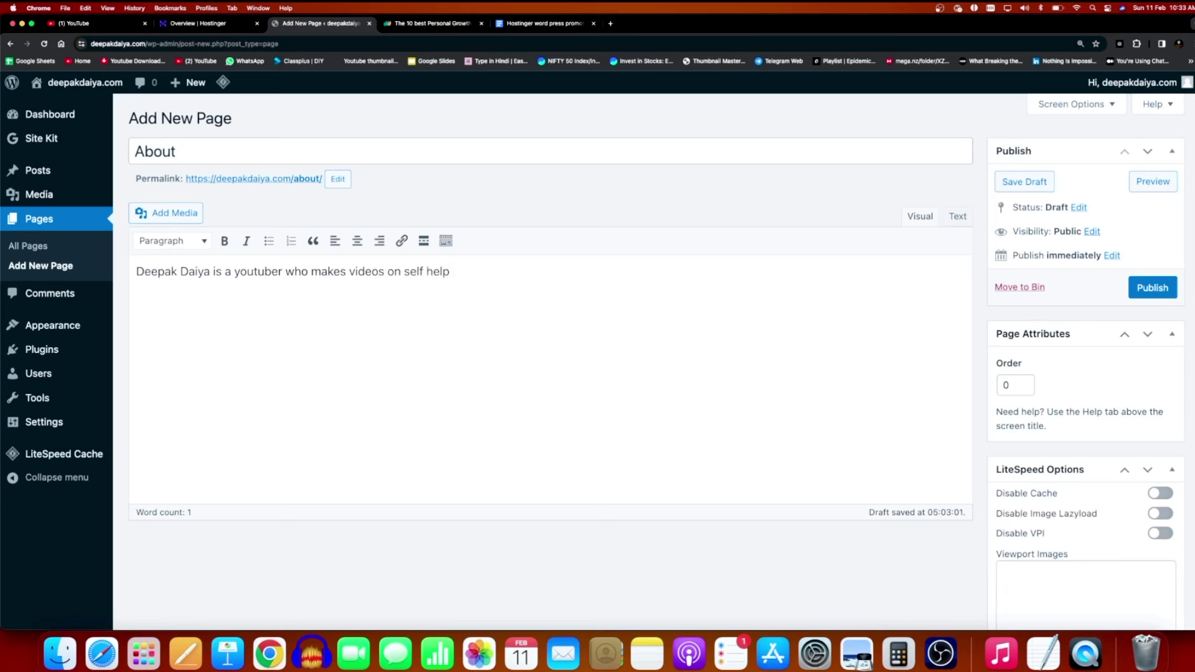
{"action": "type", "text": " & Yt Tips!!!!"}
{"action": "left_click", "coordinate": [1158, 288]}
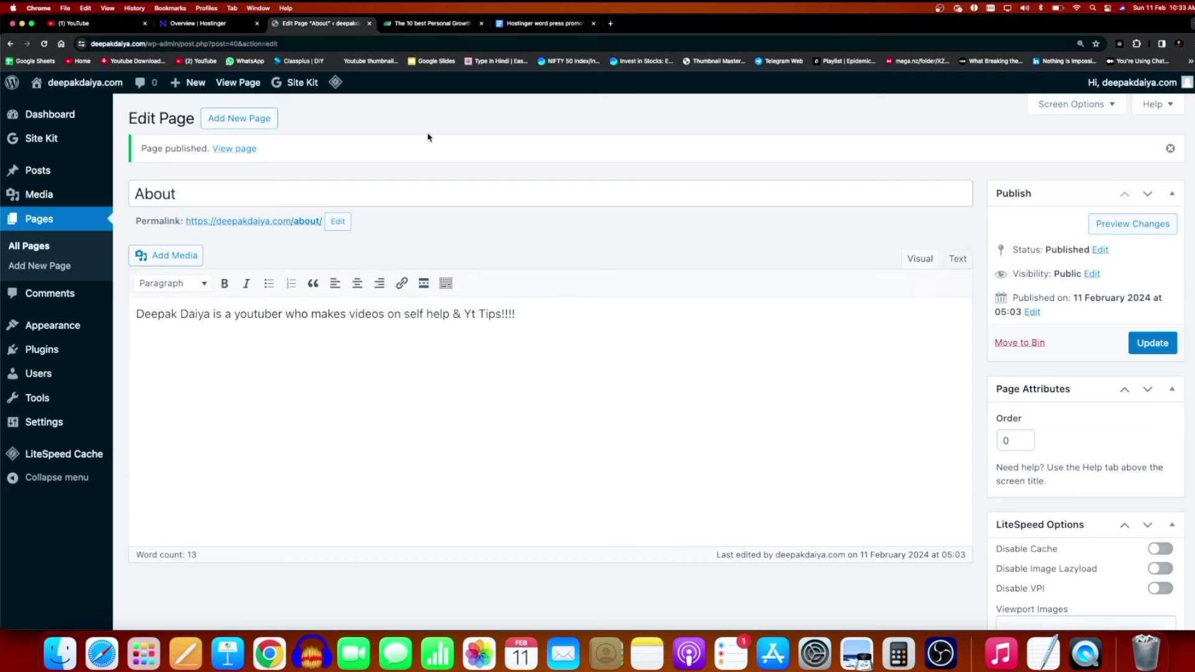
Switch to the Iberdrola personal development tips article and look through it down to the newsletter section and back to its beginning
{"action": "left_click", "coordinate": [441, 23]}
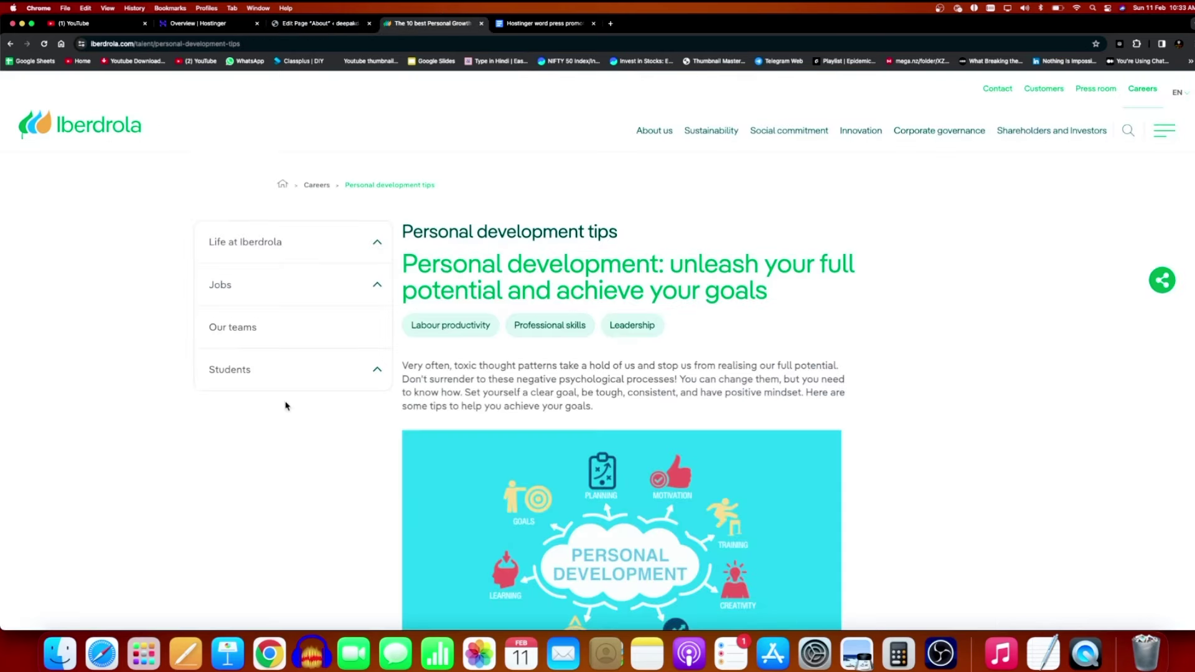
{"action": "scroll", "coordinate": [516, 377], "scroll_direction": "down", "scroll_amount": 8}
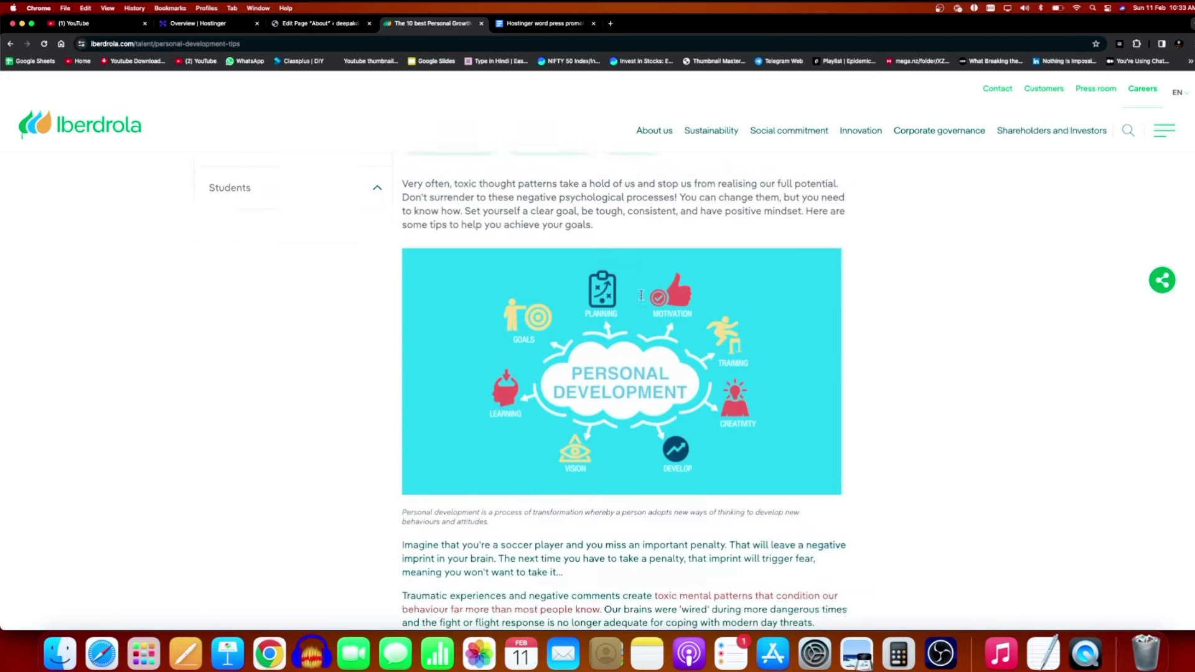
{"action": "scroll", "coordinate": [507, 345], "scroll_direction": "down", "scroll_amount": 20}
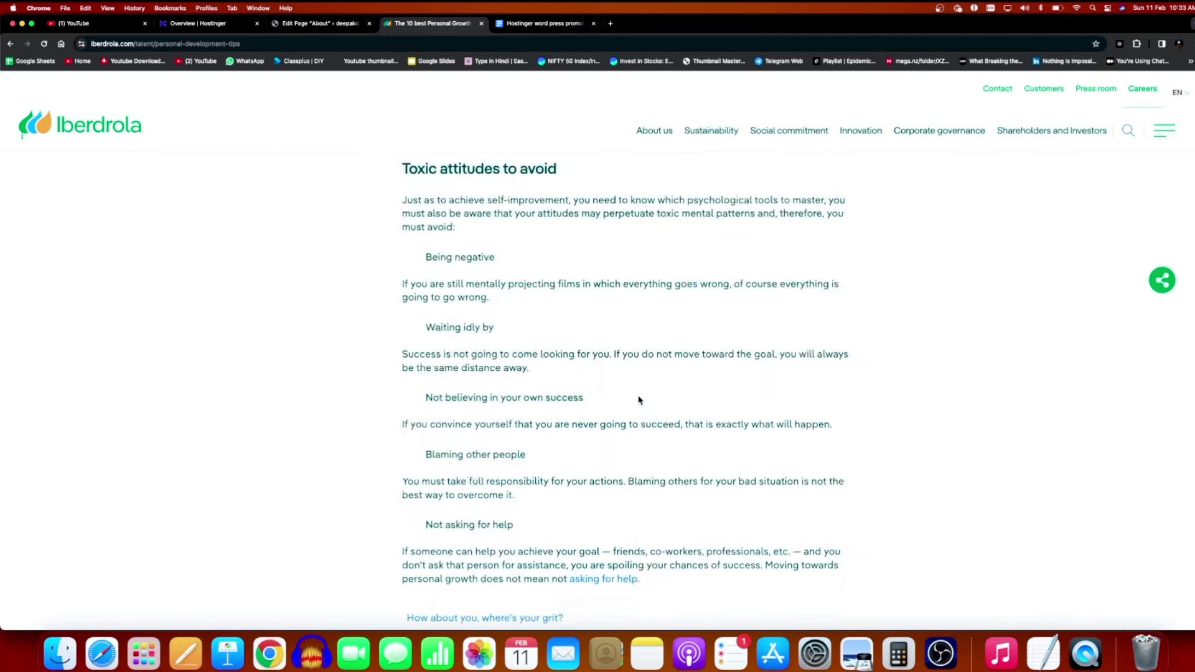
{"action": "scroll", "coordinate": [642, 412], "scroll_direction": "up", "scroll_amount": 3}
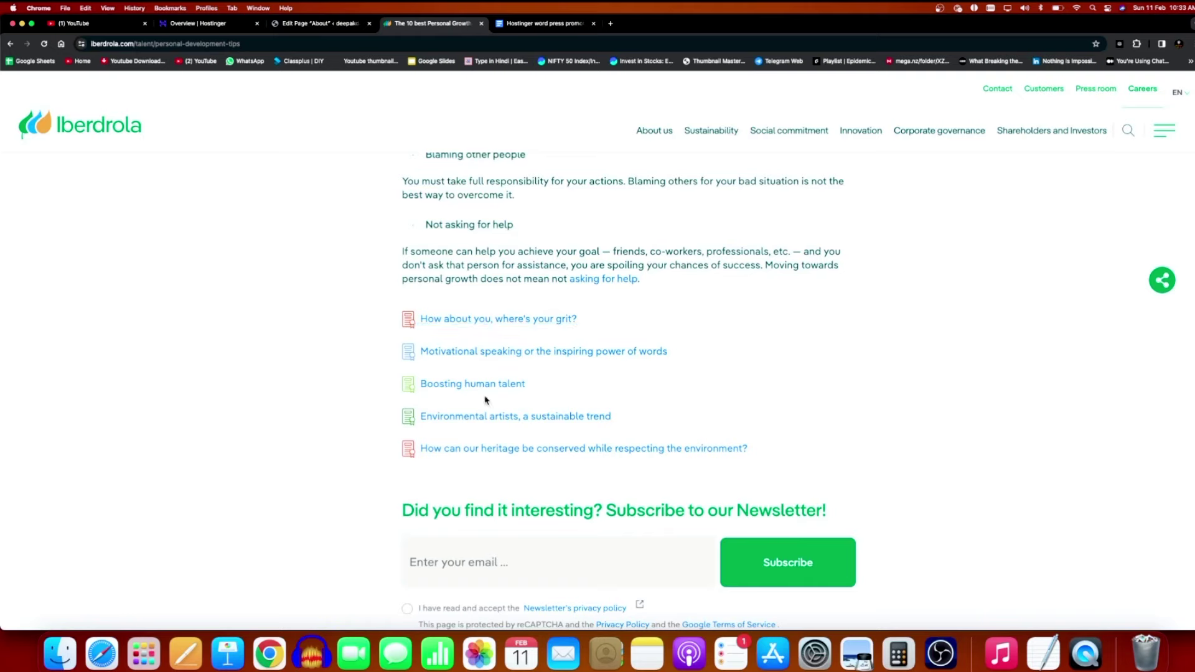
{"action": "scroll", "coordinate": [724, 413], "scroll_direction": "up", "scroll_amount": 15}
{"action": "scroll", "coordinate": [847, 141], "scroll_direction": "up", "scroll_amount": 5}
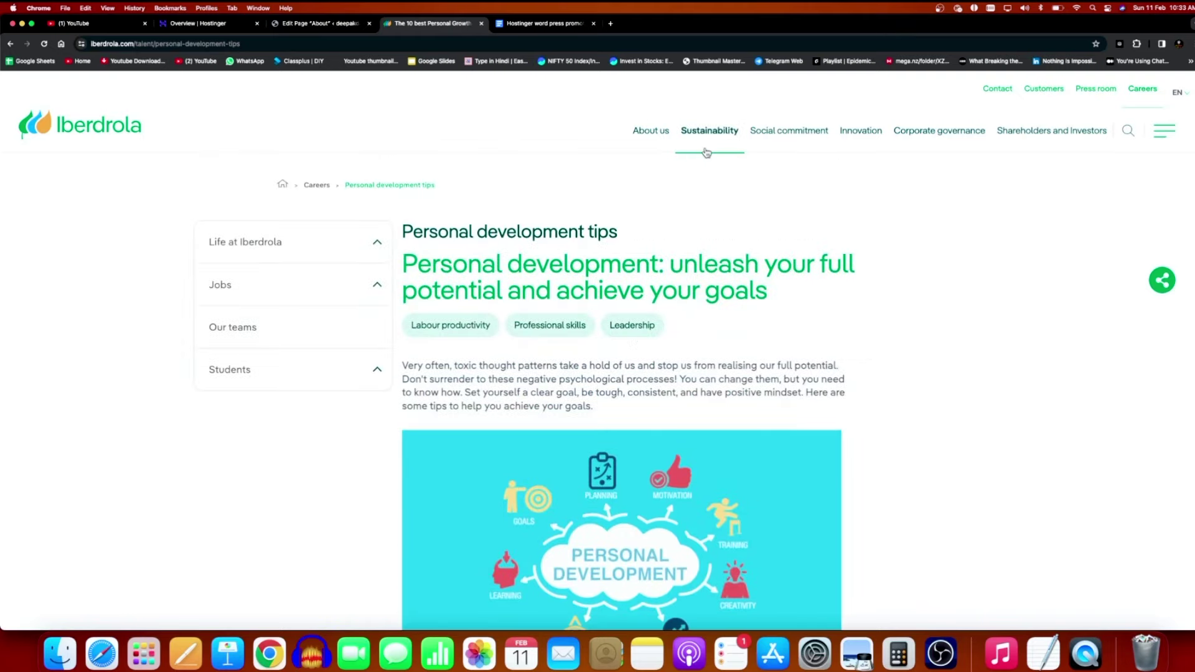
Open Iberdrola's "About us" page as an example, look through it and return to the personal development article
{"action": "left_click", "coordinate": [658, 137]}
{"action": "mouse_move", "coordinate": [727, 184]}
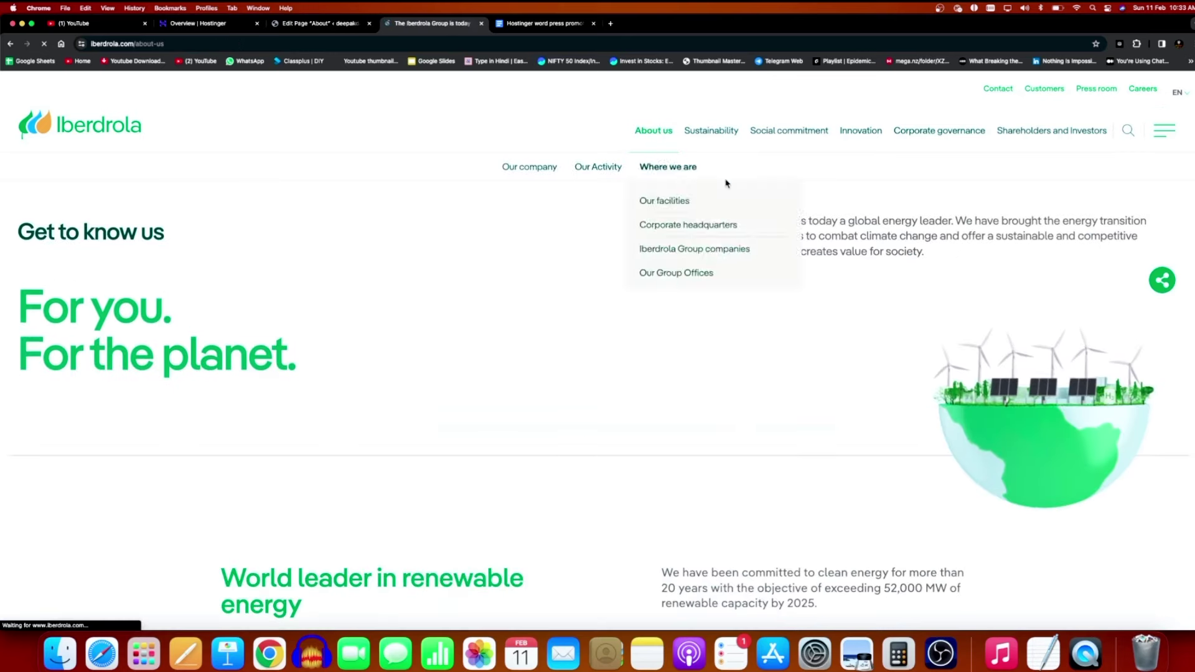
{"action": "scroll", "coordinate": [523, 409], "scroll_direction": "down", "scroll_amount": 3}
{"action": "scroll", "coordinate": [603, 338], "scroll_direction": "up", "scroll_amount": 3}
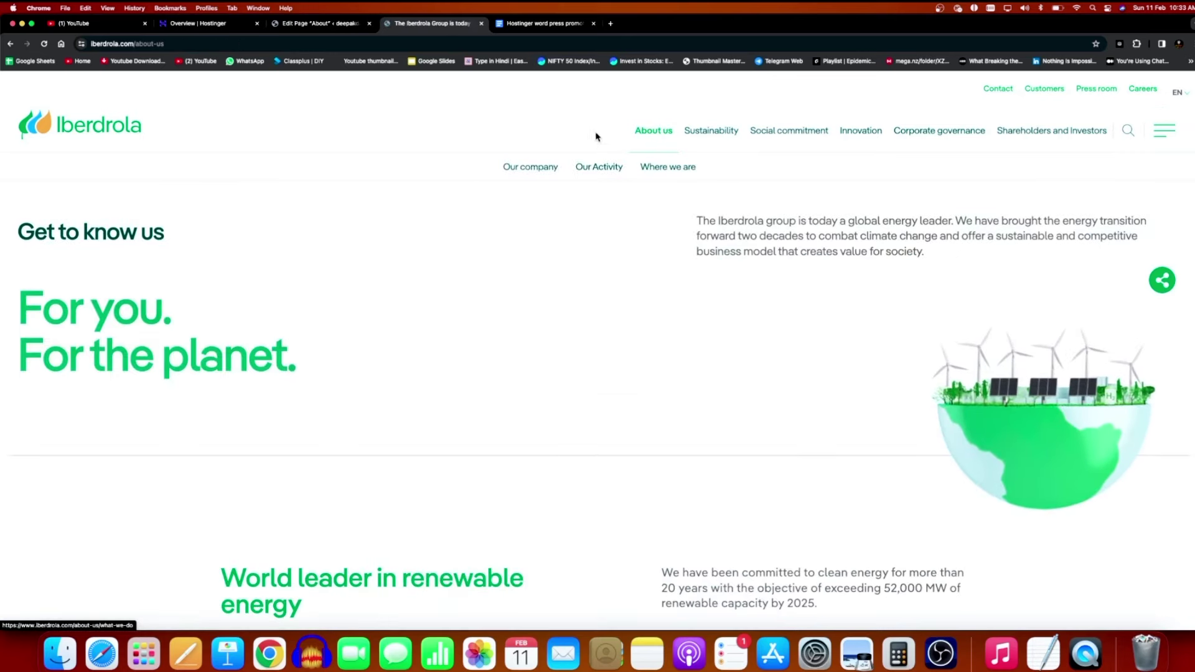
{"action": "key", "text": "super+bracketleft"}
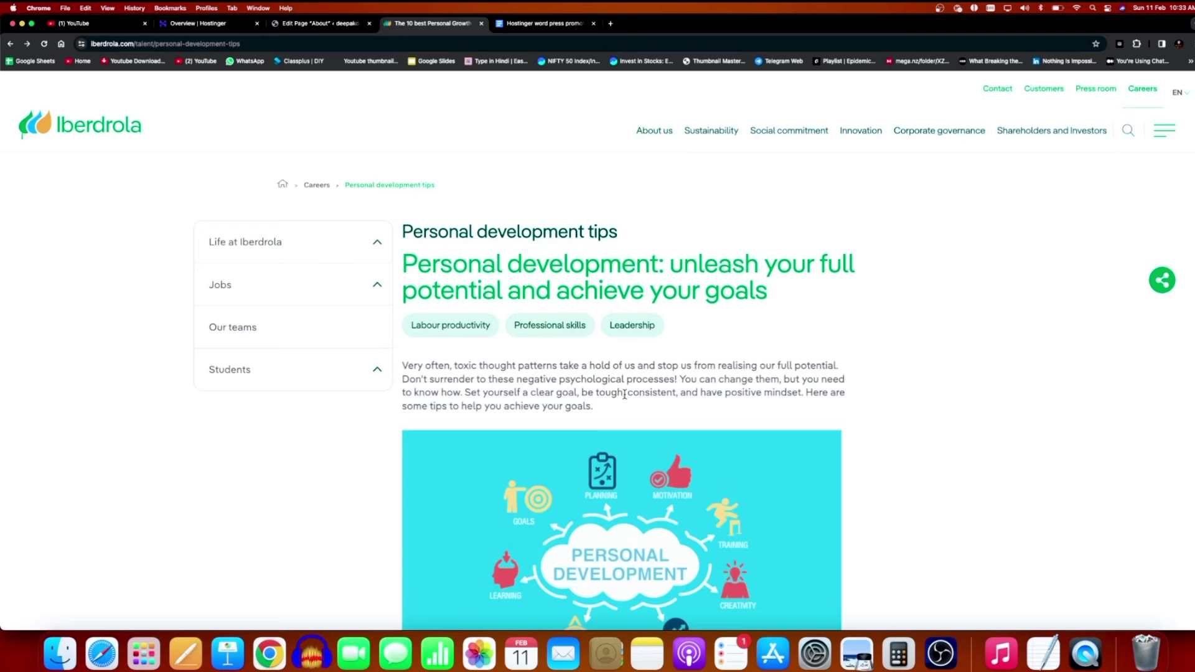
Return to the WordPress site, view the published About page live and test its "About" navigation link
{"action": "left_click", "coordinate": [314, 23]}
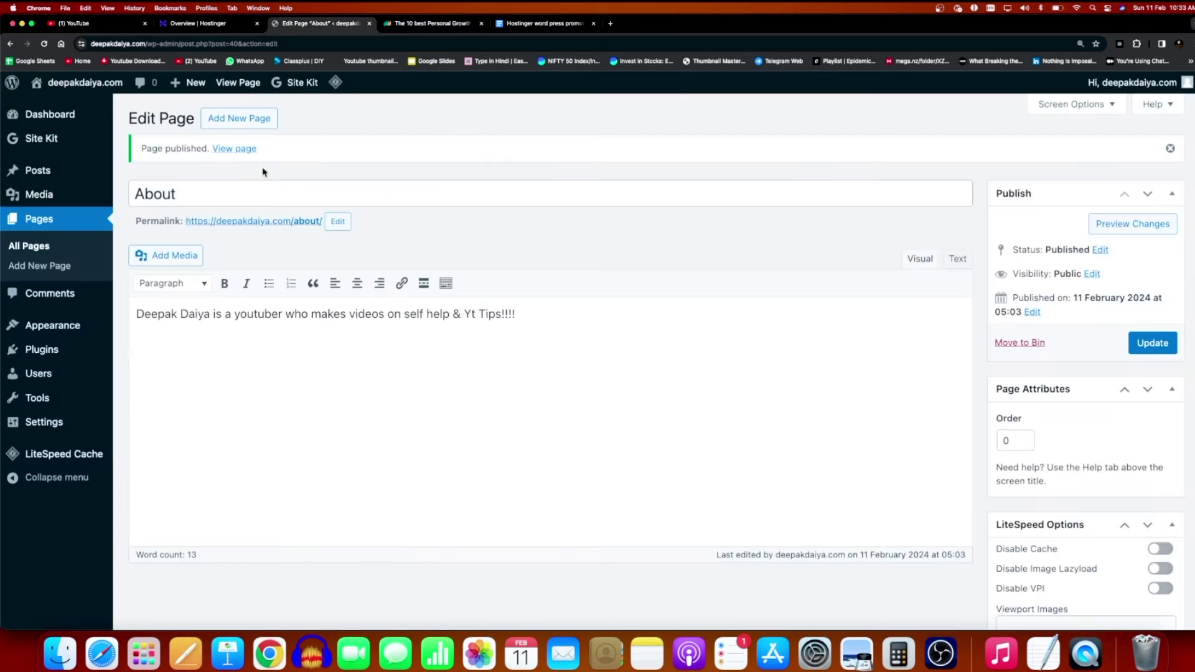
{"action": "left_click", "coordinate": [239, 151]}
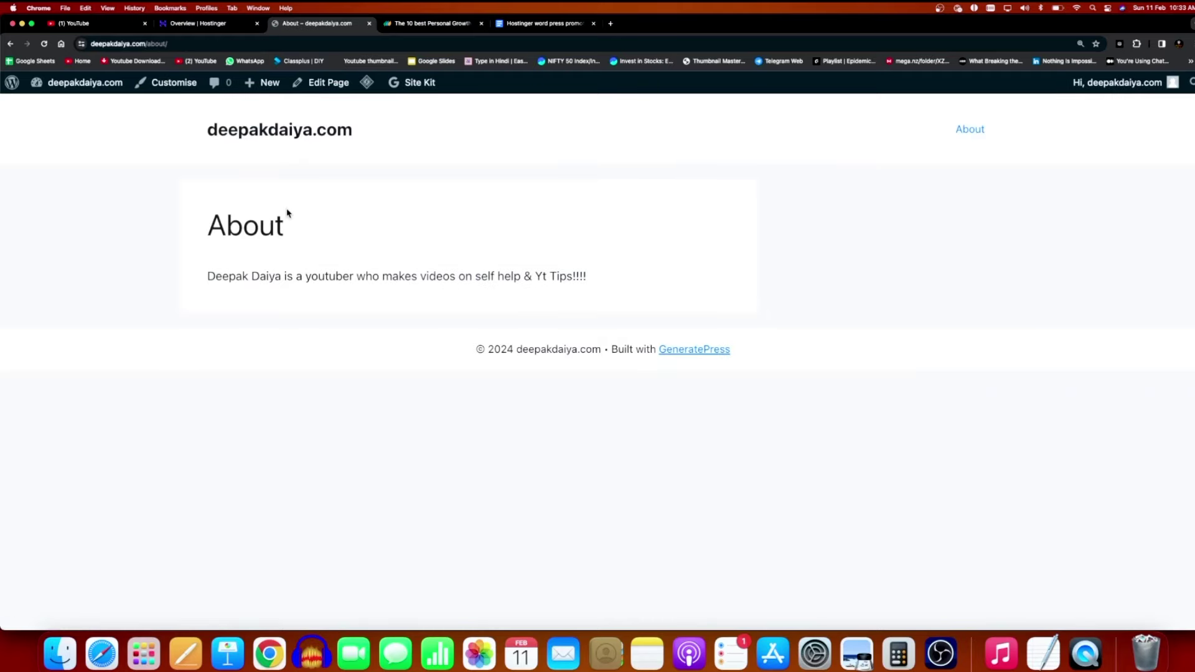
{"action": "left_click", "coordinate": [970, 132]}
{"action": "left_click", "coordinate": [11, 44]}
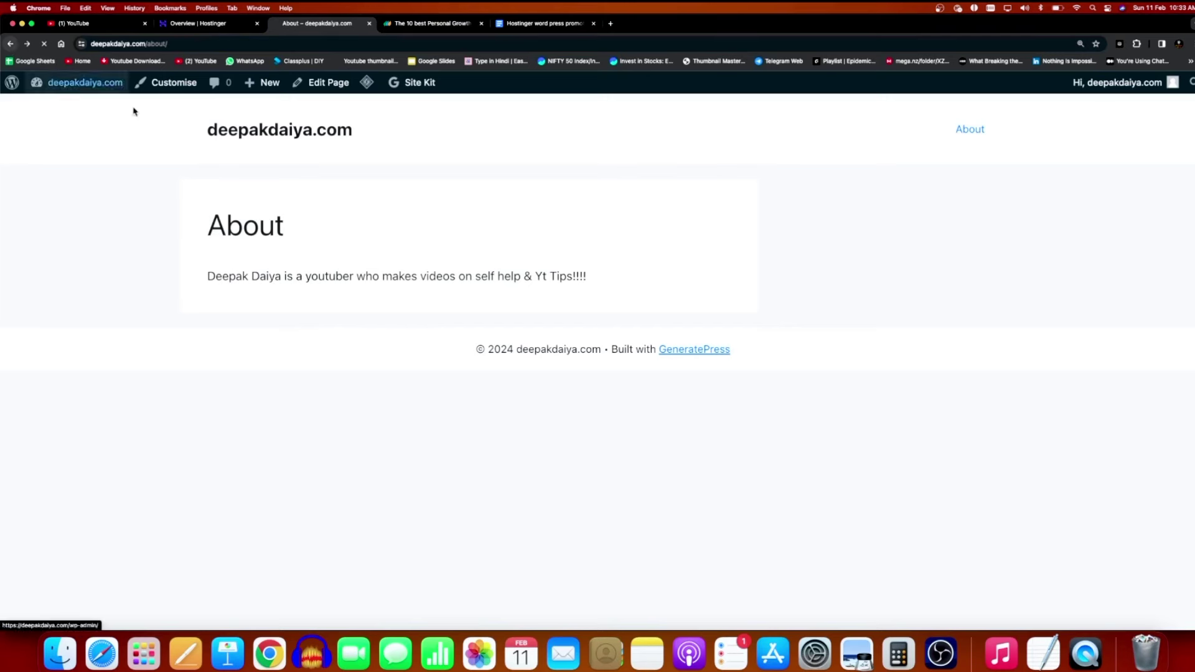
Look over the live home page, open the About page from its header, check the text and return to the home page
{"action": "left_click", "coordinate": [83, 101]}
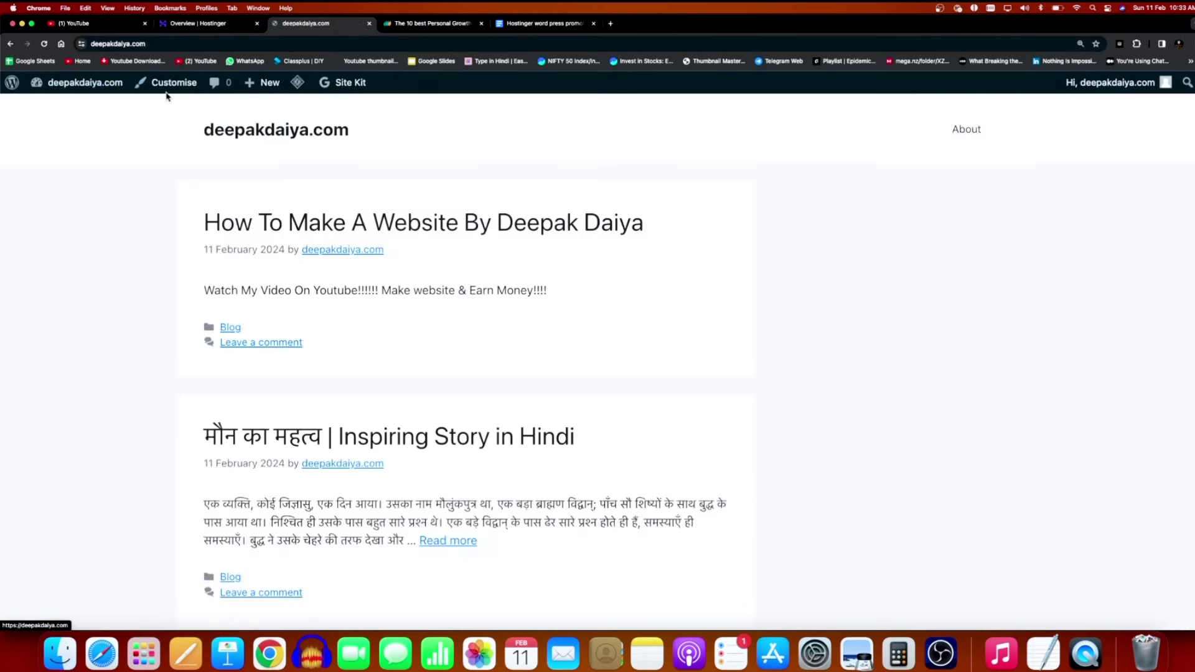
{"action": "scroll", "coordinate": [341, 383], "scroll_direction": "up", "scroll_amount": 2}
{"action": "scroll", "coordinate": [346, 380], "scroll_direction": "down", "scroll_amount": 2}
{"action": "scroll", "coordinate": [416, 319], "scroll_direction": "up", "scroll_amount": 2}
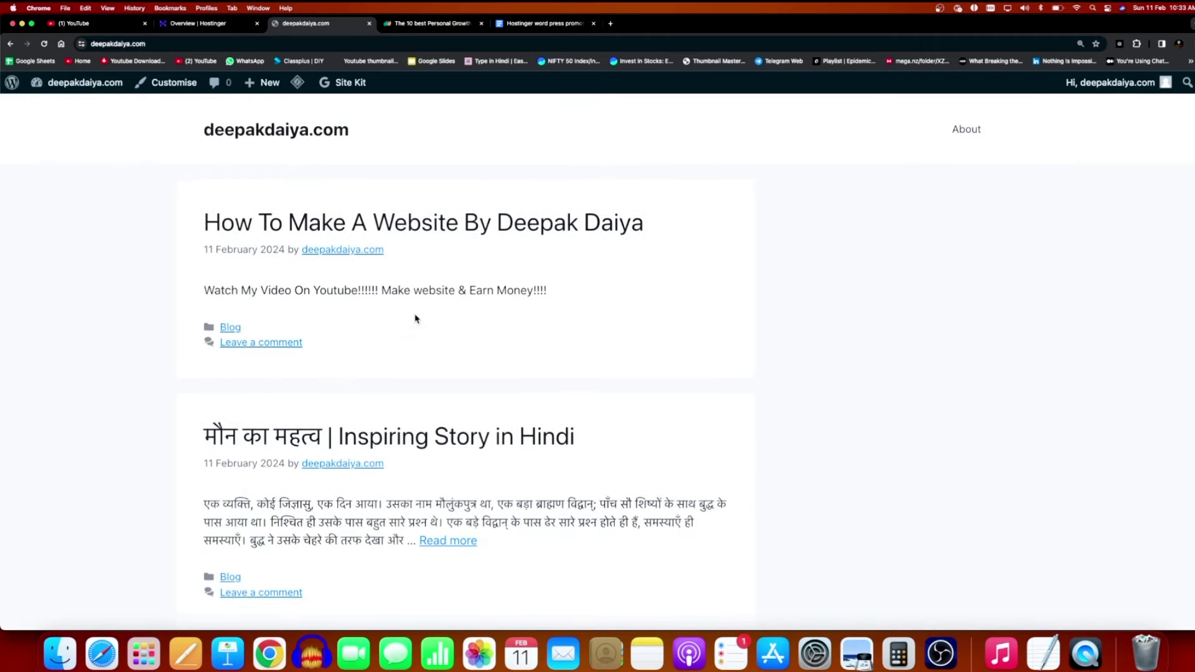
{"action": "left_click", "coordinate": [967, 137]}
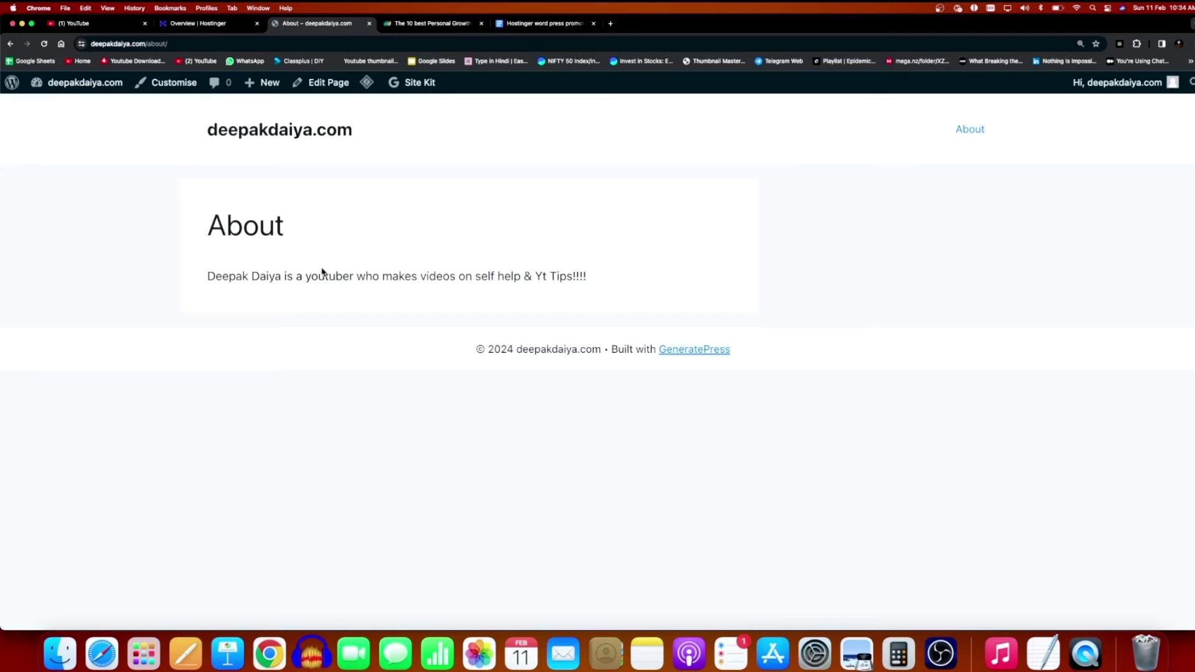
{"action": "left_click_drag", "start_coordinate": [588, 284], "coordinate": [230, 277]}
{"action": "left_click", "coordinate": [355, 267]}
{"action": "key", "text": "super+bracketleft"}
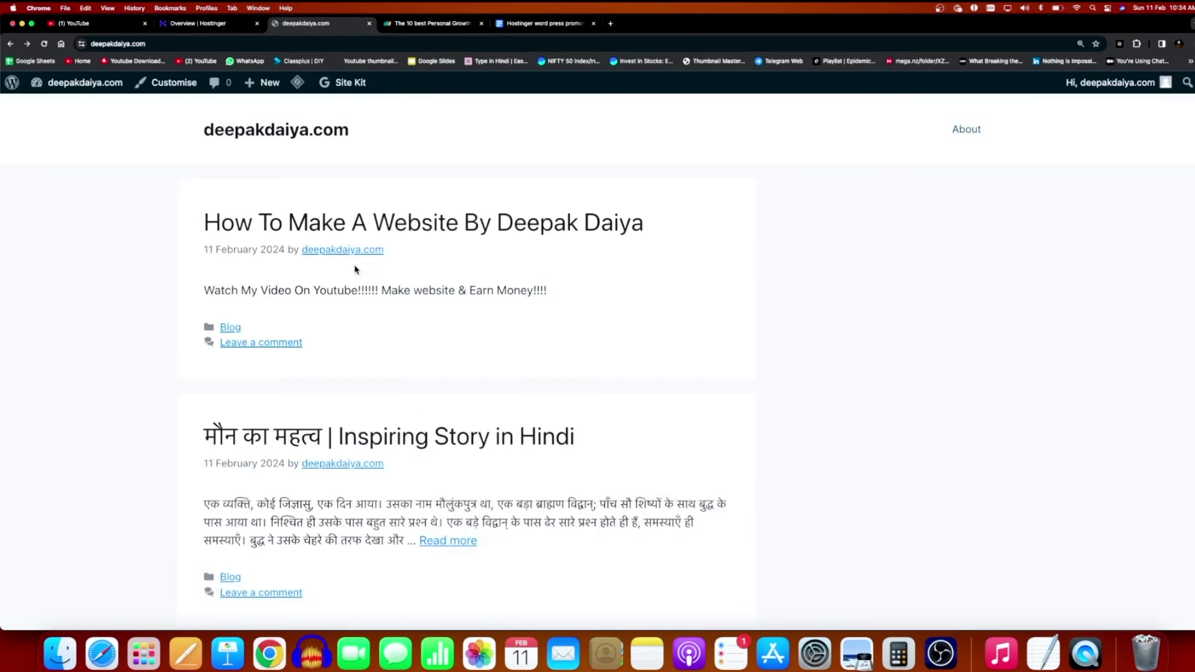
Return from the live site to the About page's editor and look over the Posts and Media admin options
{"action": "left_click", "coordinate": [200, 26]}
{"action": "left_click", "coordinate": [272, 22]}
{"action": "left_click", "coordinate": [10, 44]}
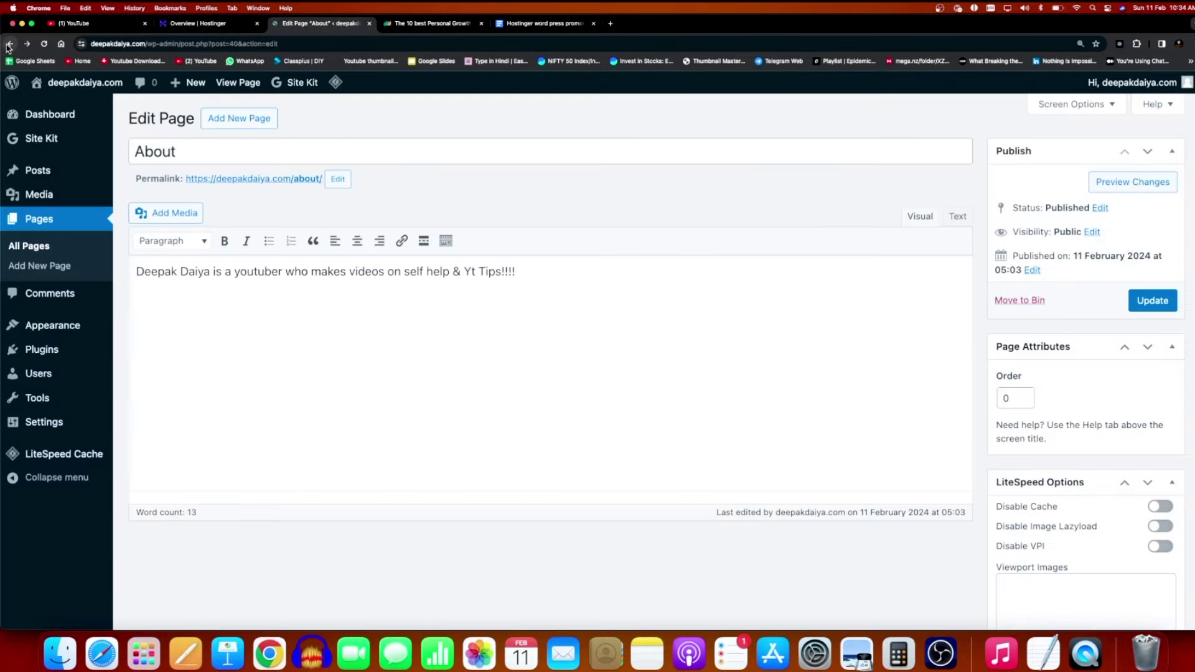
{"action": "mouse_move", "coordinate": [3, 164]}
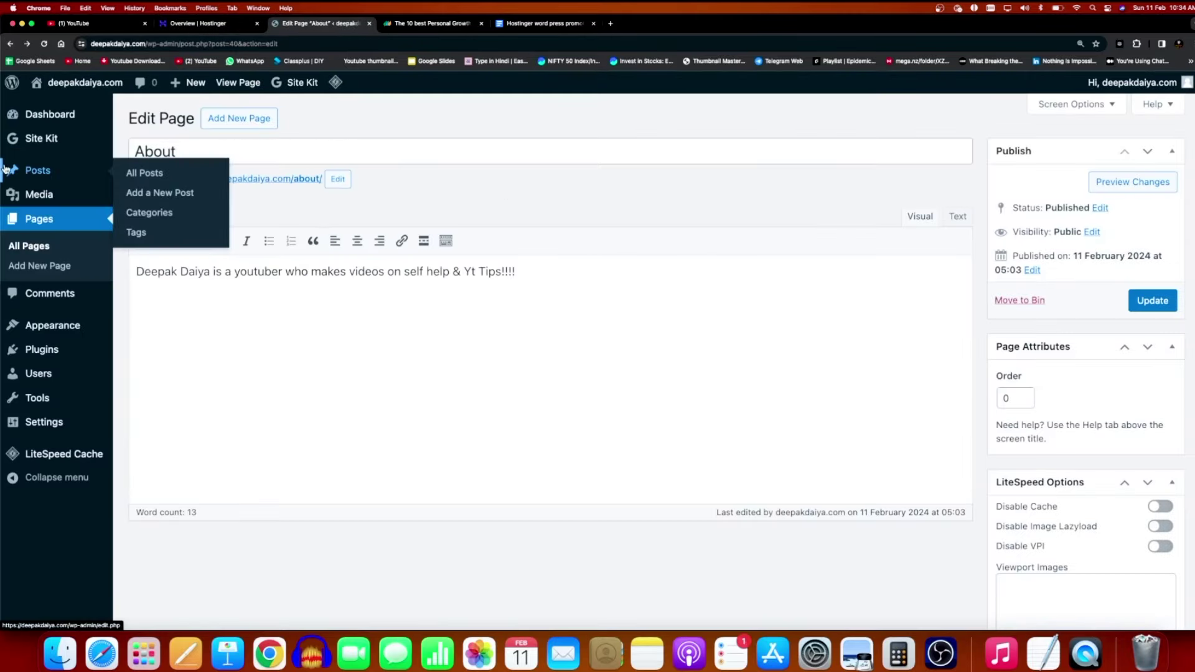
{"action": "mouse_move", "coordinate": [81, 193]}
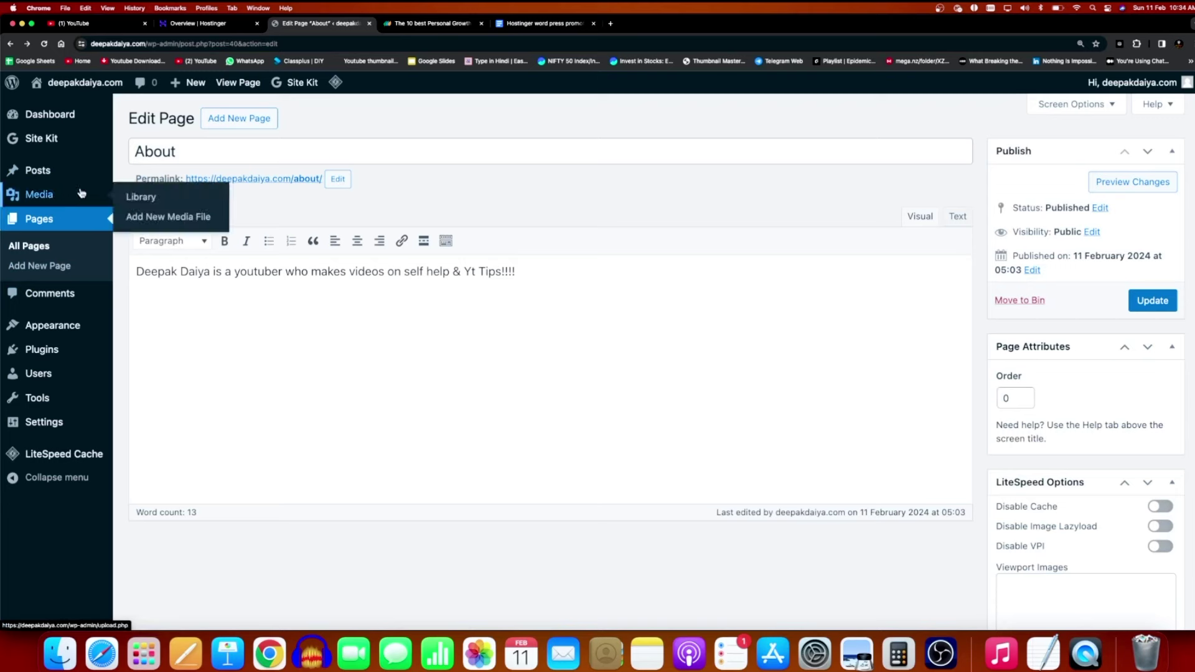
{"action": "mouse_move", "coordinate": [85, 169]}
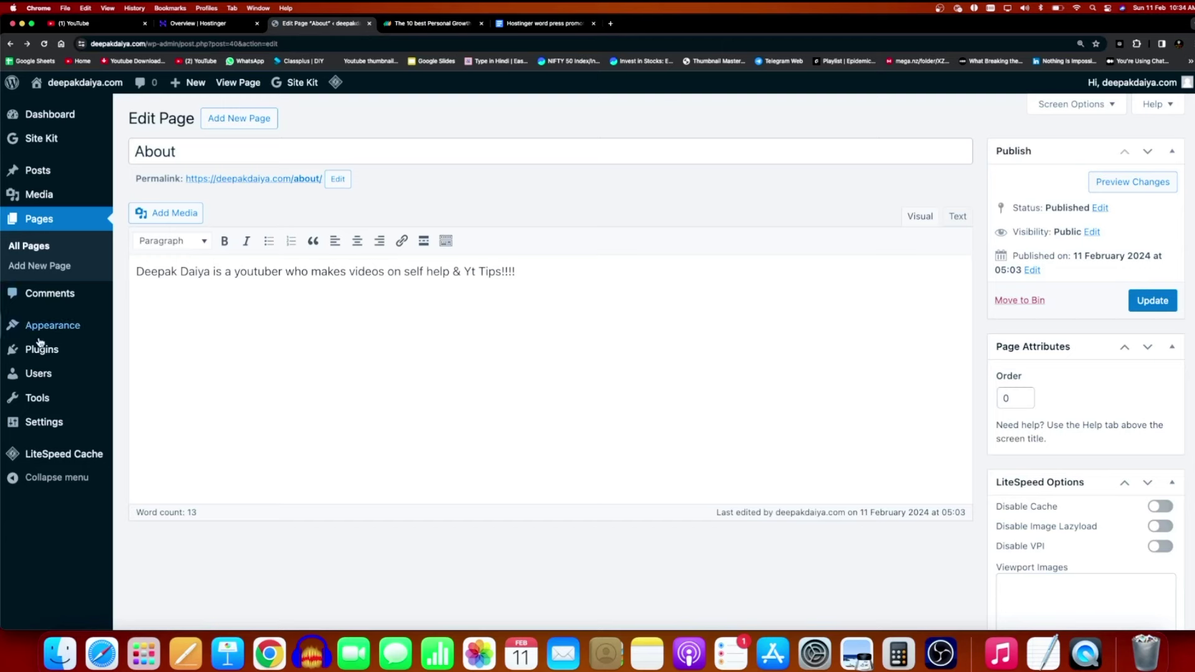
Open the installed themes and look through the available themes and the option for adding a new one
{"action": "mouse_move", "coordinate": [53, 330]}
{"action": "left_click", "coordinate": [154, 328]}
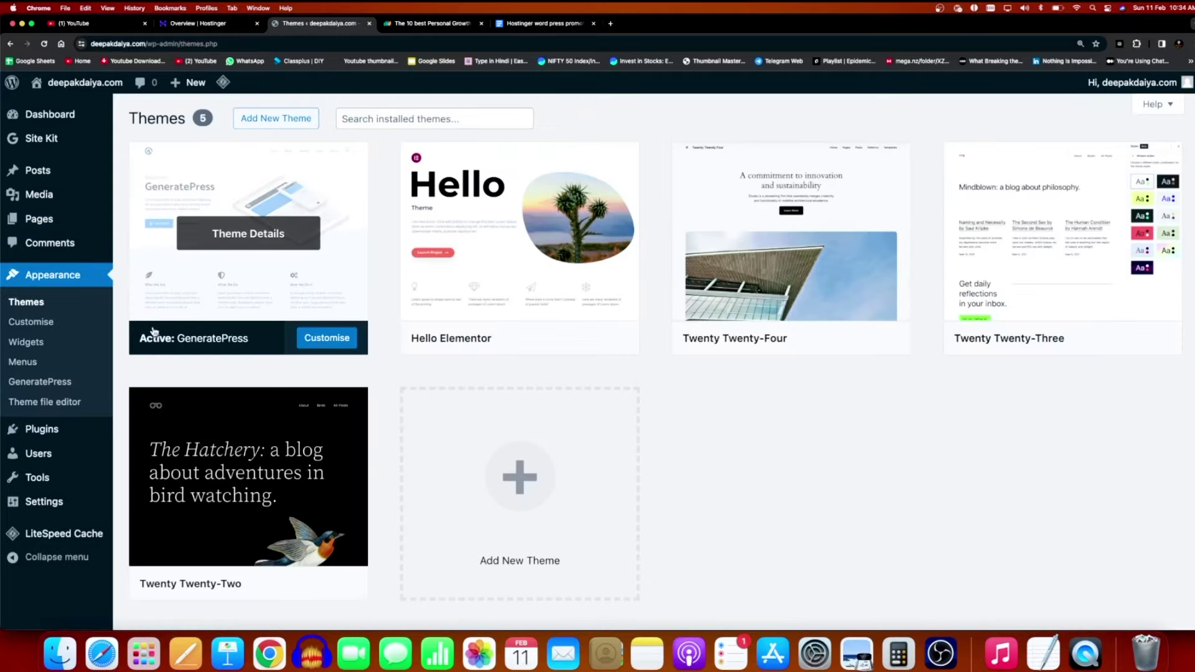
{"action": "scroll", "coordinate": [530, 522], "scroll_direction": "down", "scroll_amount": 2}
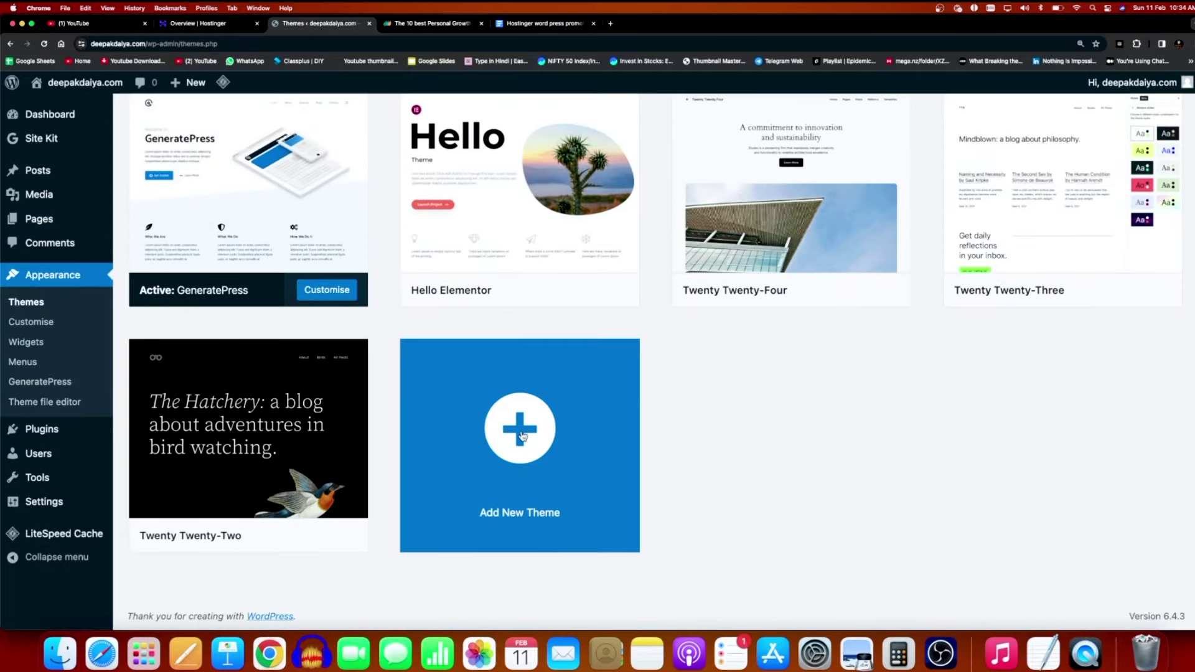
{"action": "scroll", "coordinate": [523, 438], "scroll_direction": "up", "scroll_amount": 2}
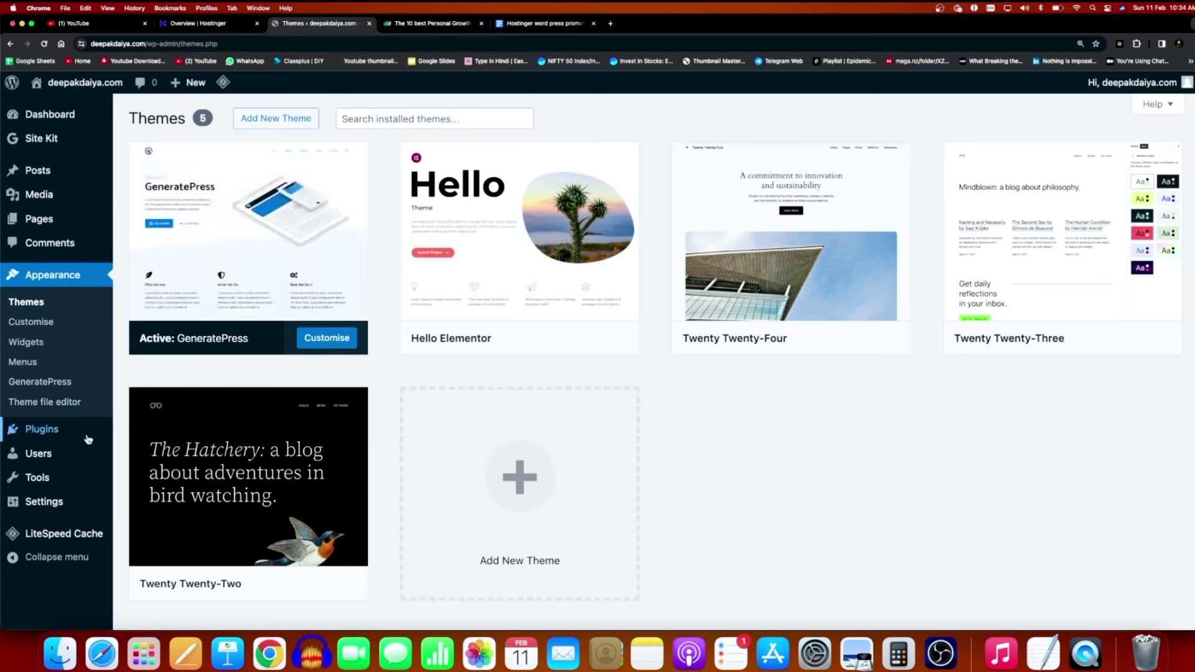
{"action": "mouse_move", "coordinate": [88, 440]}
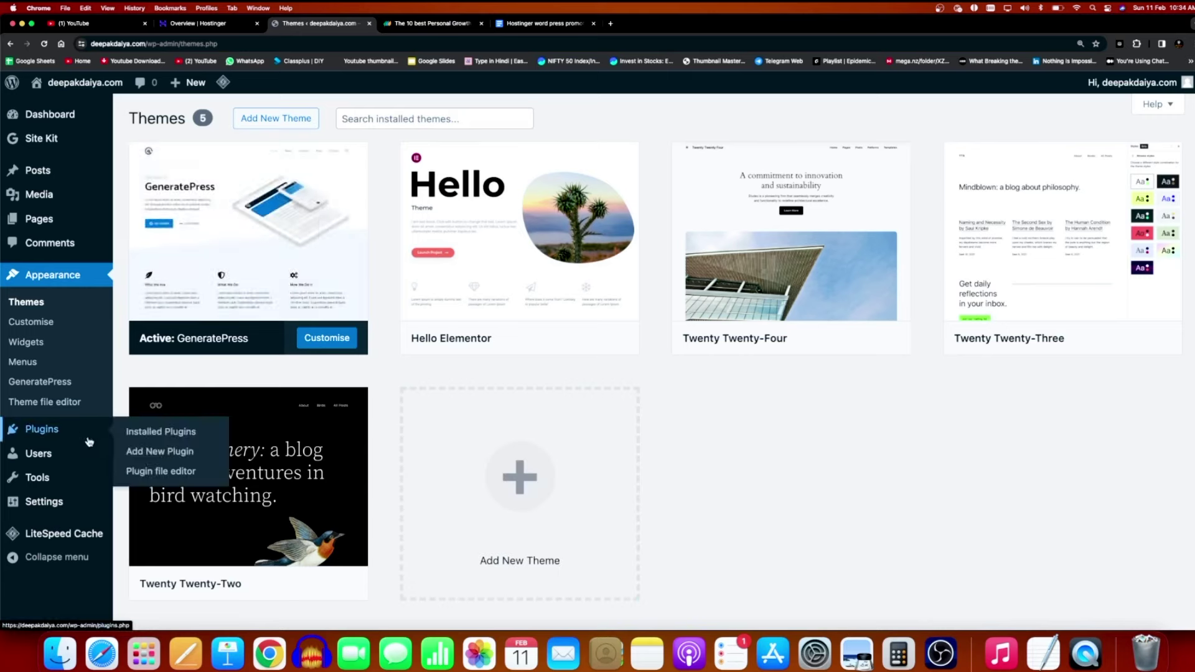